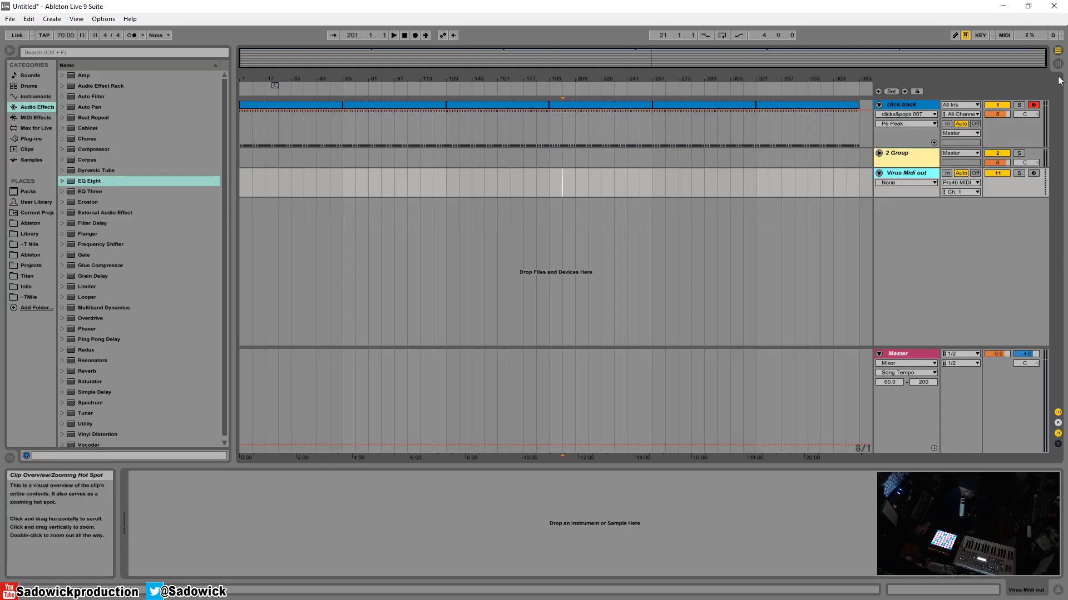
Step: Review the existing click track, the tracks inside 2 Group and the Virus Midi out track
click(442, 104)
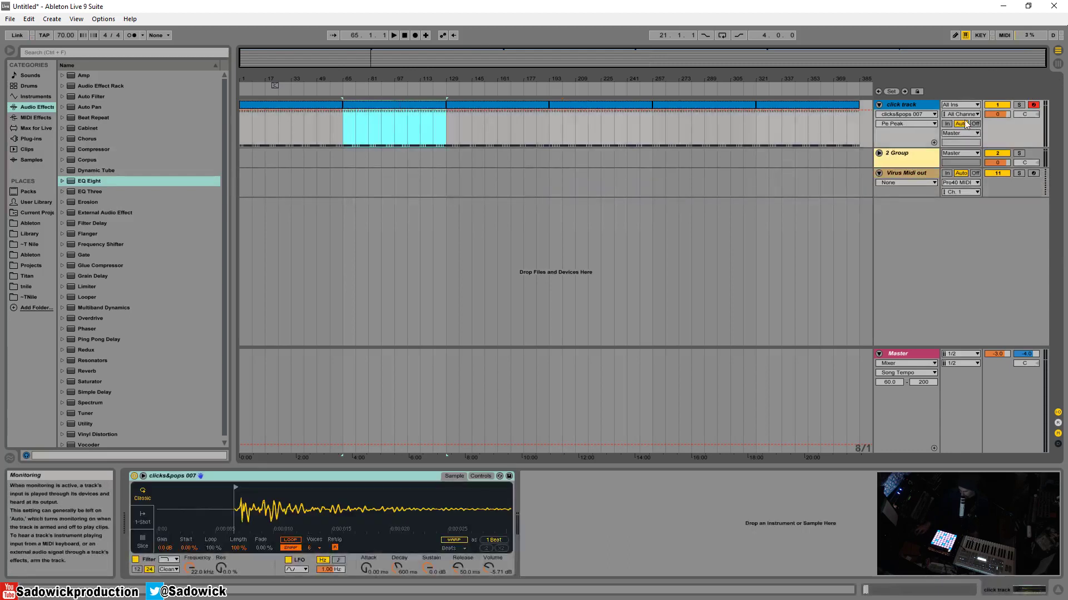
click(879, 154)
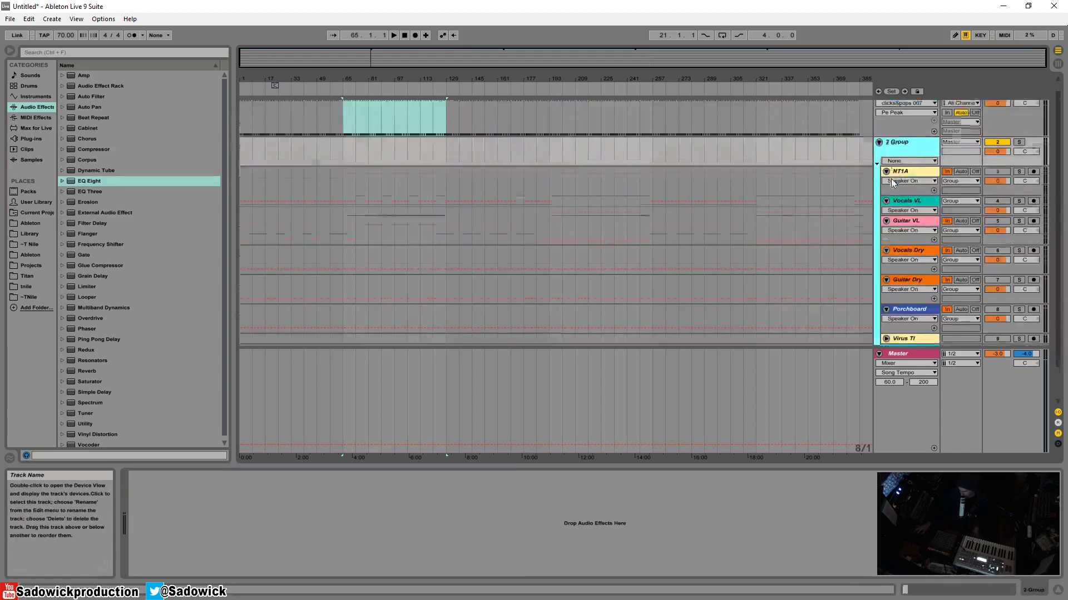
click(879, 153)
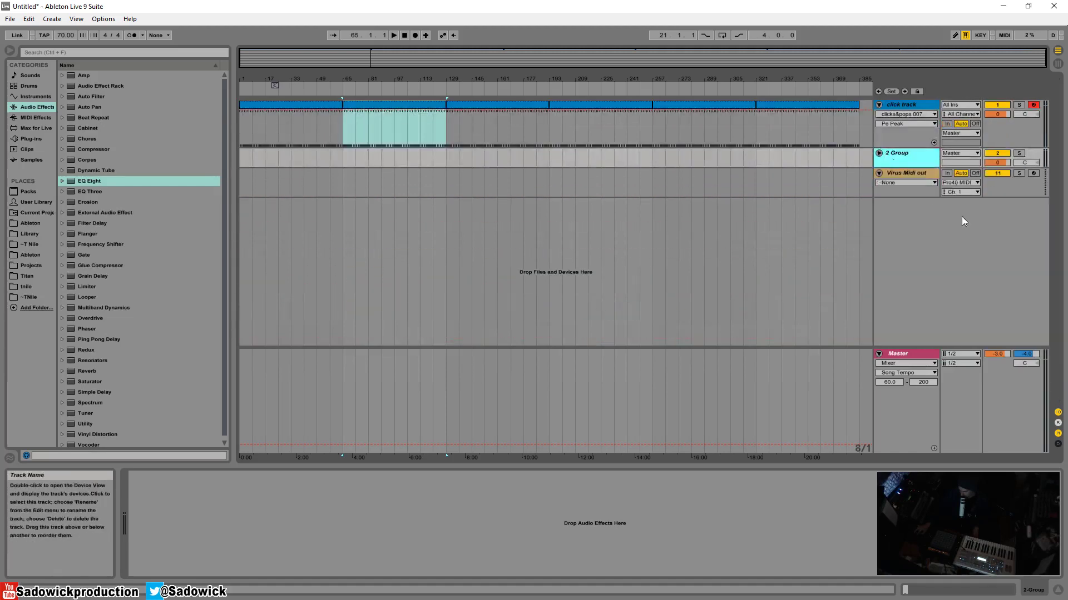
click(920, 172)
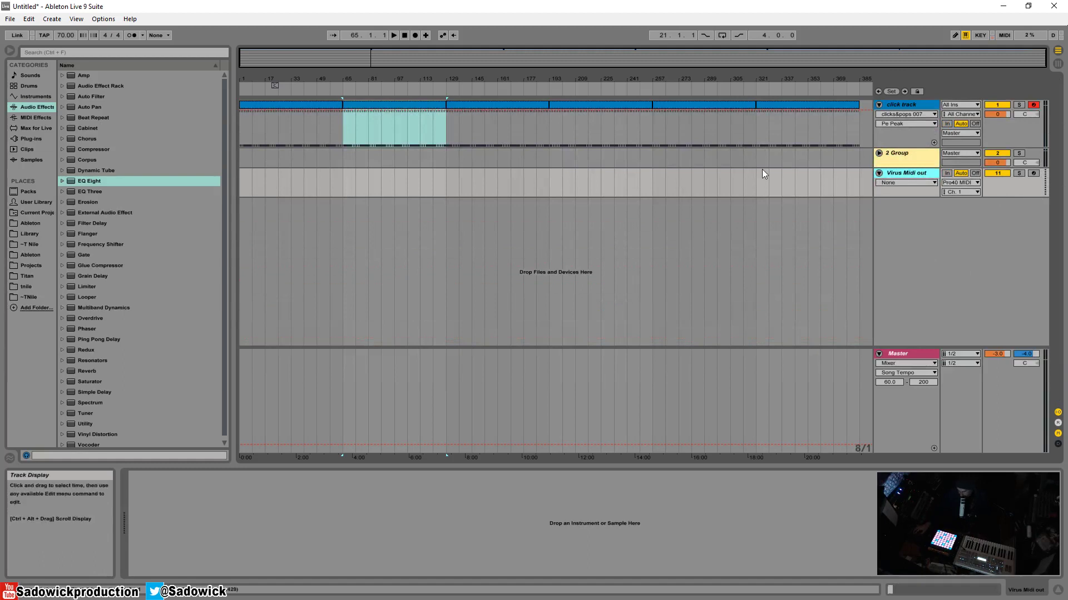
click(909, 105)
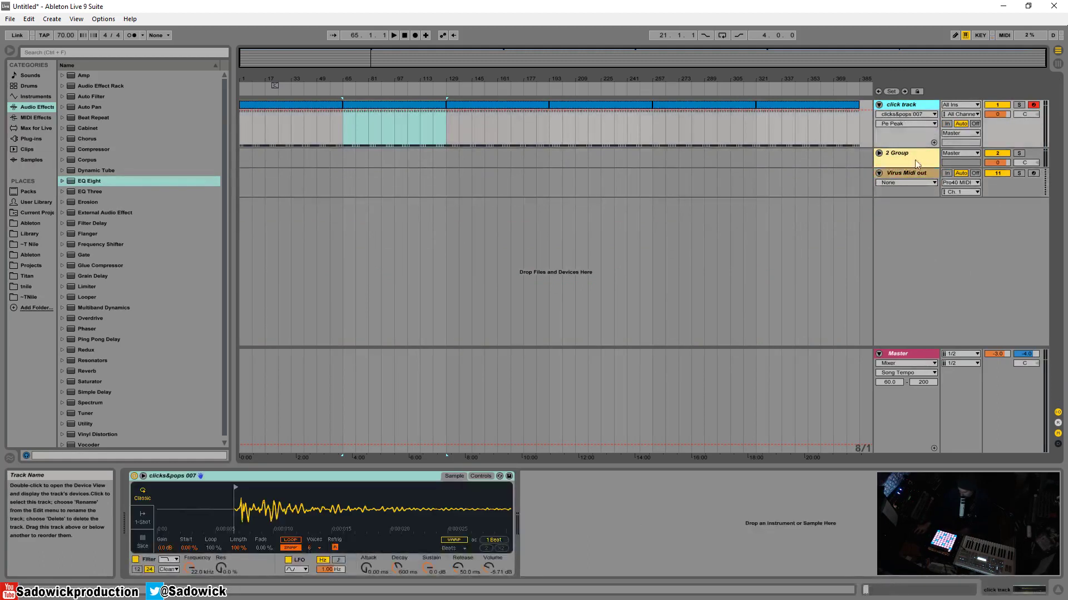
Step: Clear out the existing click track, 2 Group and Virus Midi out tracks, leaving one newly inserted empty audio track
click(916, 155)
key(Delete)
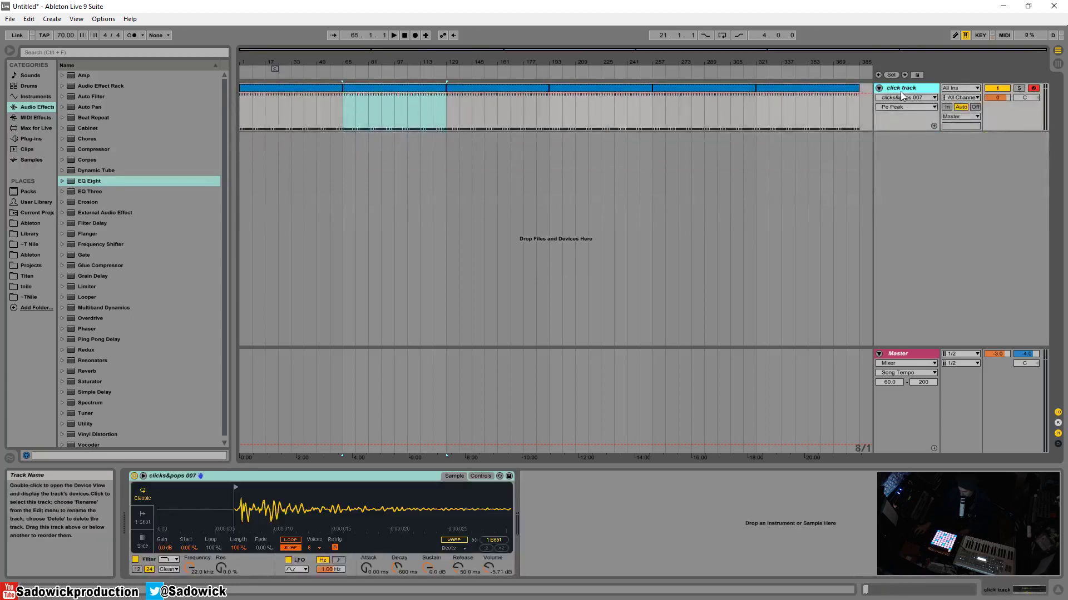
right_click(908, 191)
click(939, 196)
click(914, 89)
key(Delete)
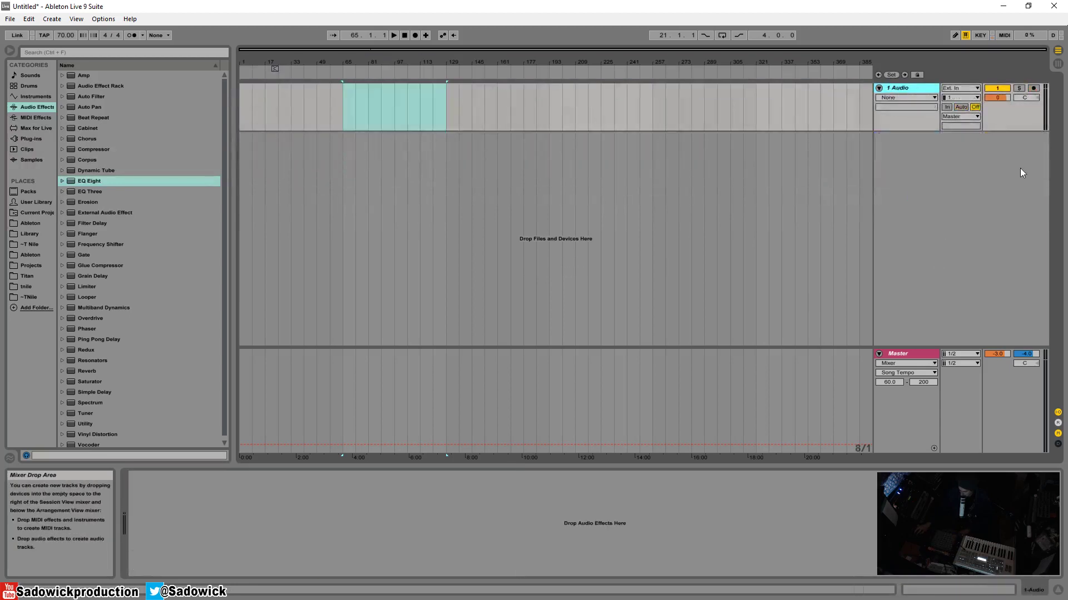
Step: Remove both FabFilter plug-ins from the Master track, viewing the Pro-L window before deleting that device
click(1023, 374)
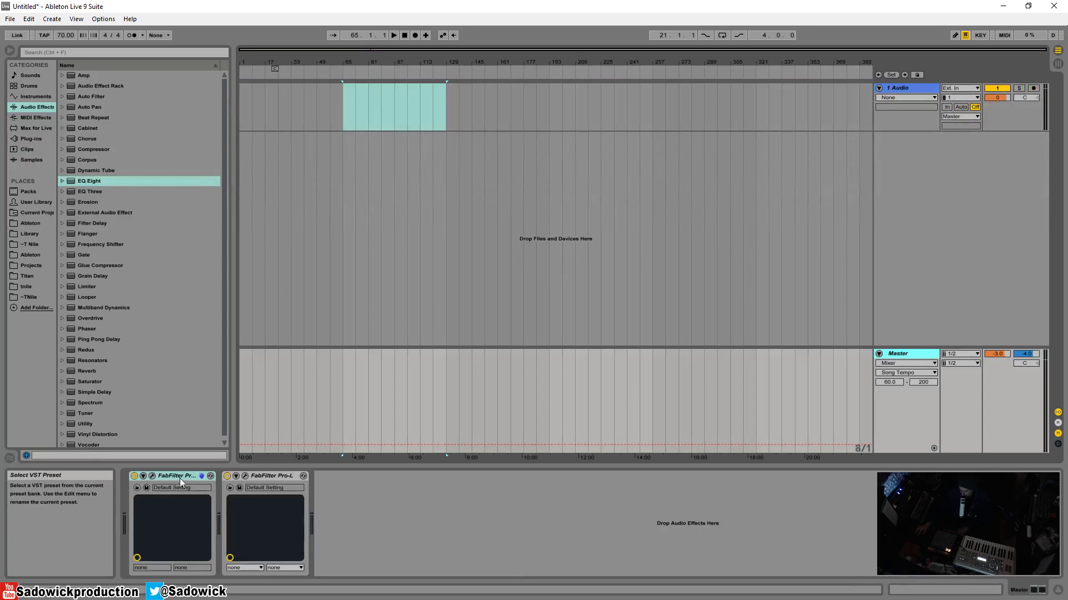
key(Delete)
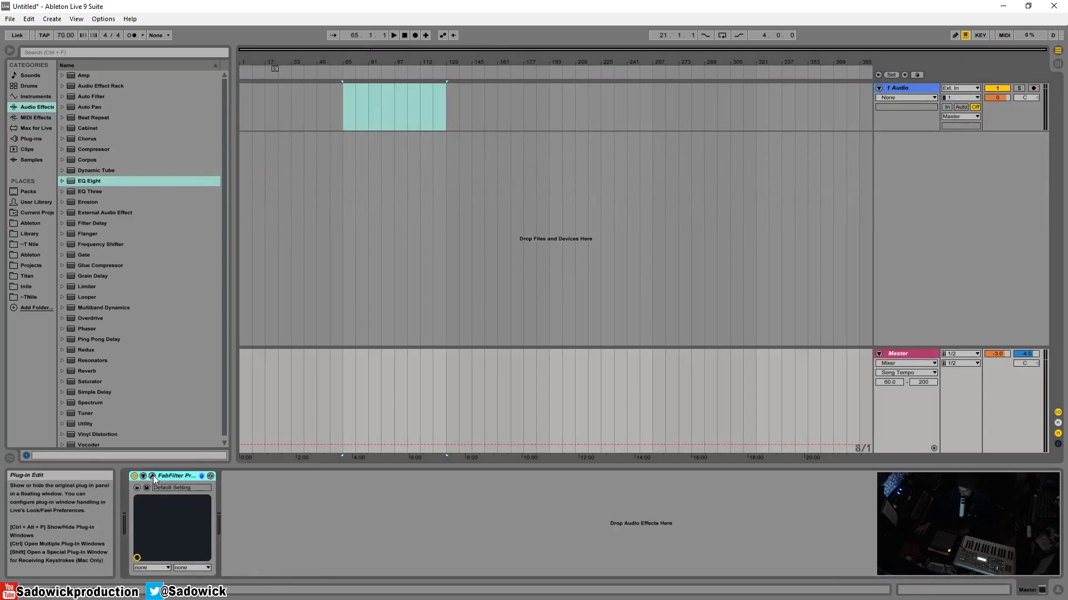
click(153, 476)
drag(197, 47, 286, 114)
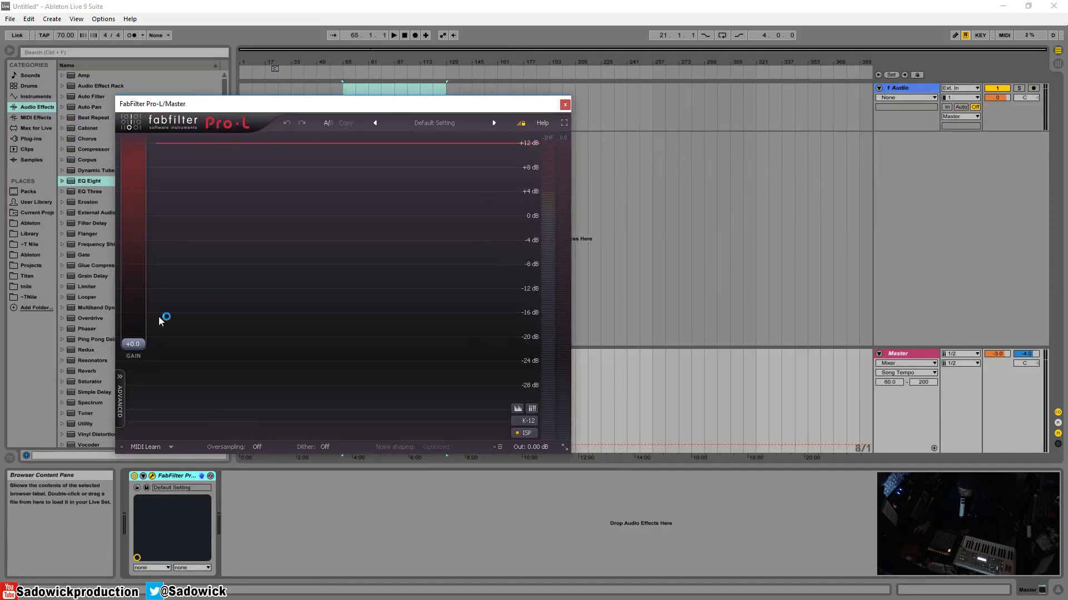
click(567, 104)
key(Delete)
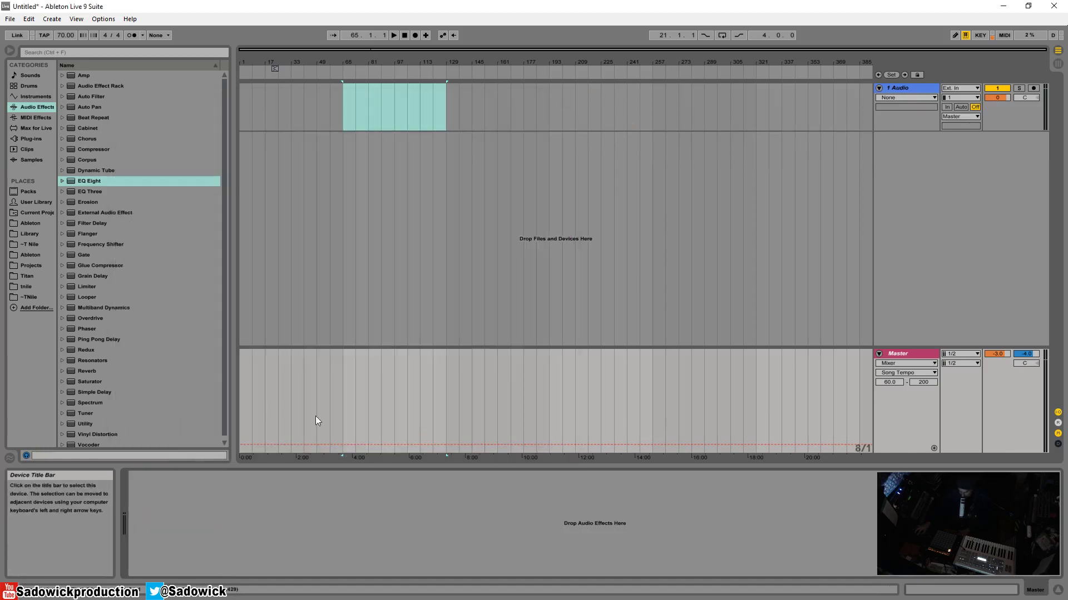
Step: Add a Limiter to the Master track and set the Master volume to -3.0
click(97, 185)
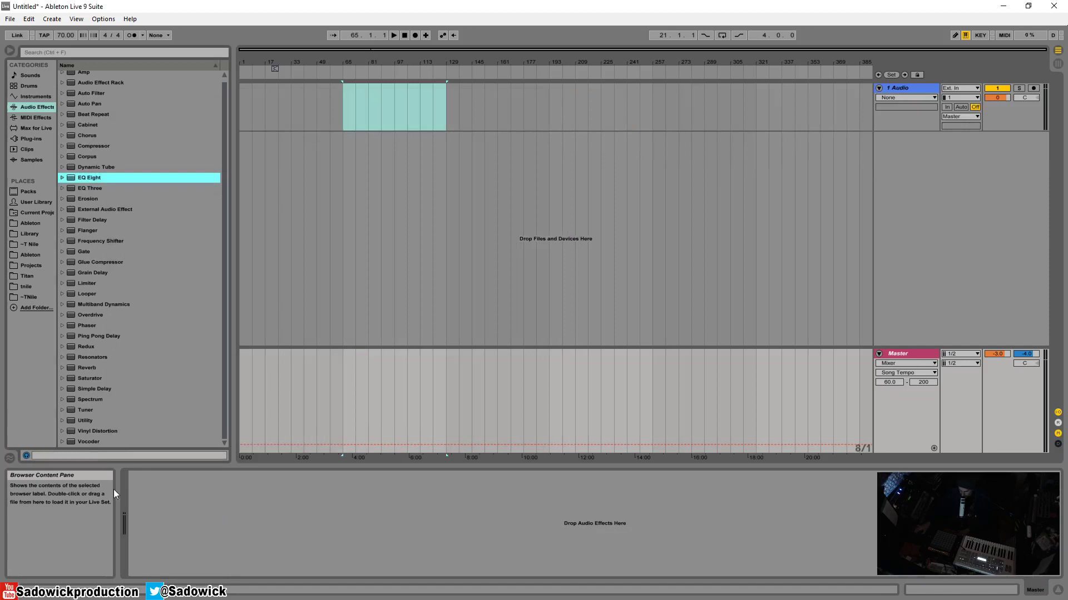
drag(87, 283, 216, 483)
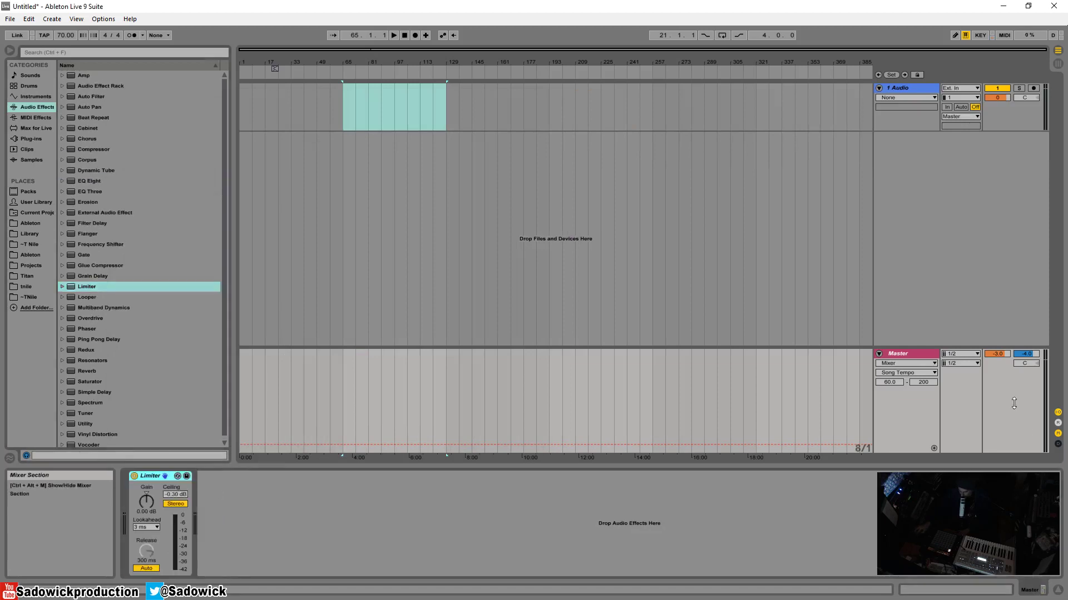
drag(1004, 354, 1004, 332)
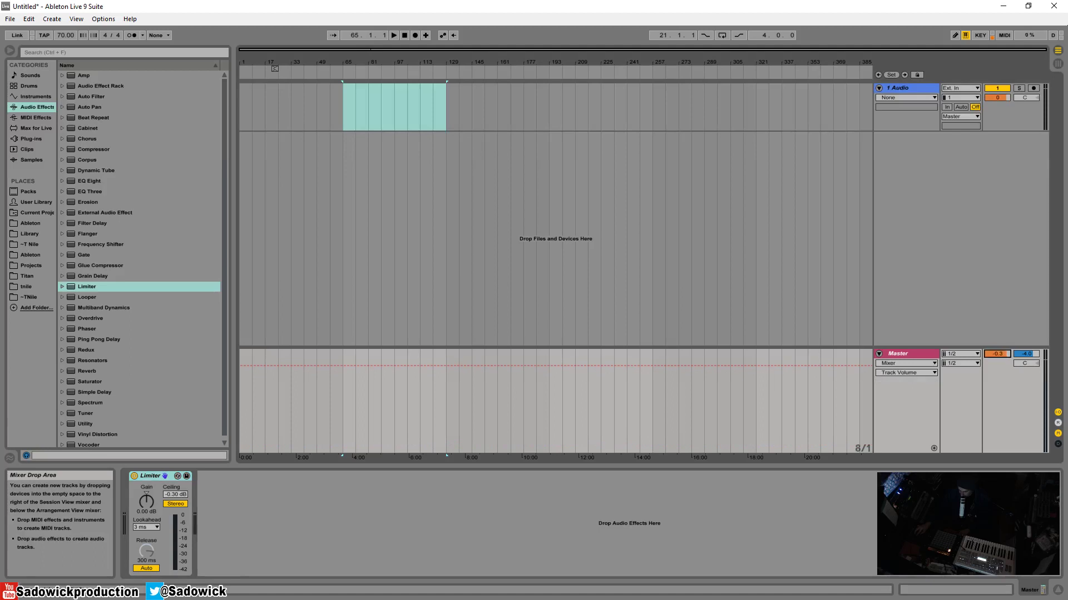
right_click(1003, 351)
click(971, 372)
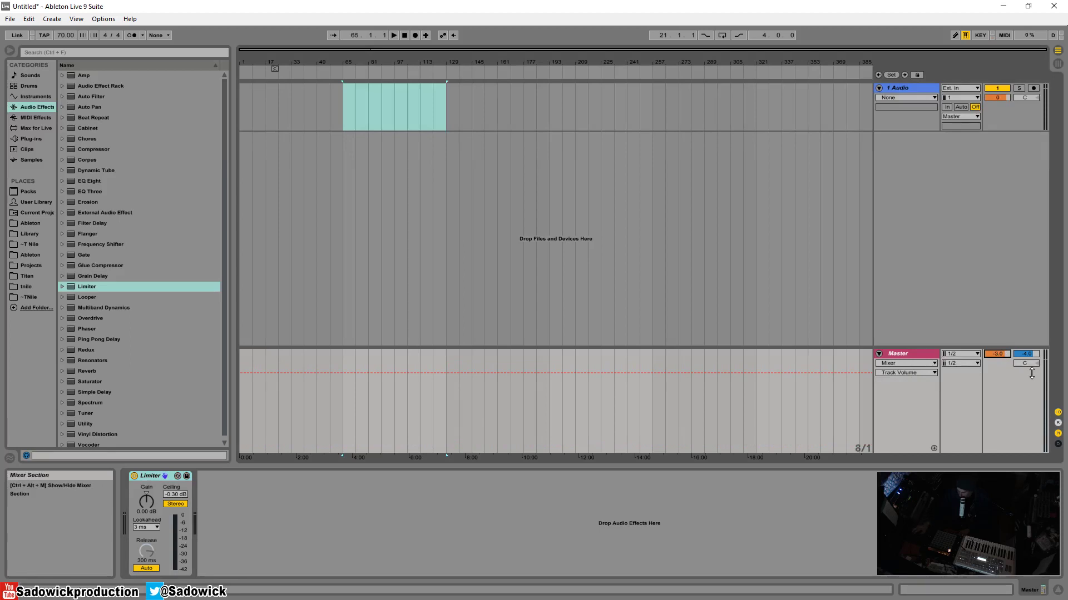
Step: Reduce the height of the 1 Audio track and insert a MIDI track below it
drag(984, 117, 1007, 111)
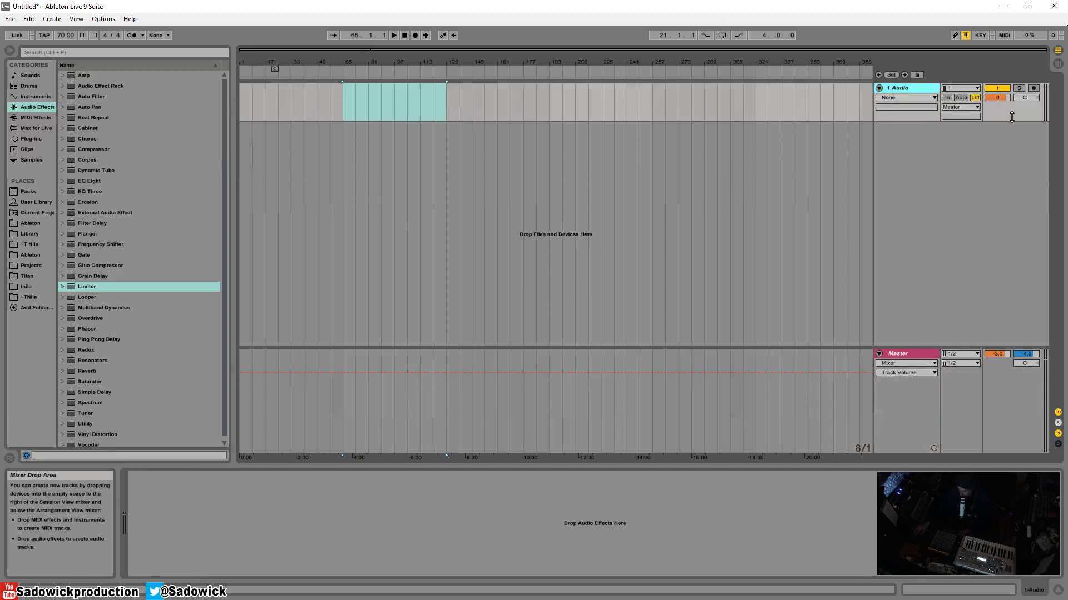
mouse_move(1023, 121)
mouse_down()
mouse_move(1023, 101)
mouse_move(1024, 122)
mouse_up()
right_click(948, 143)
click(978, 158)
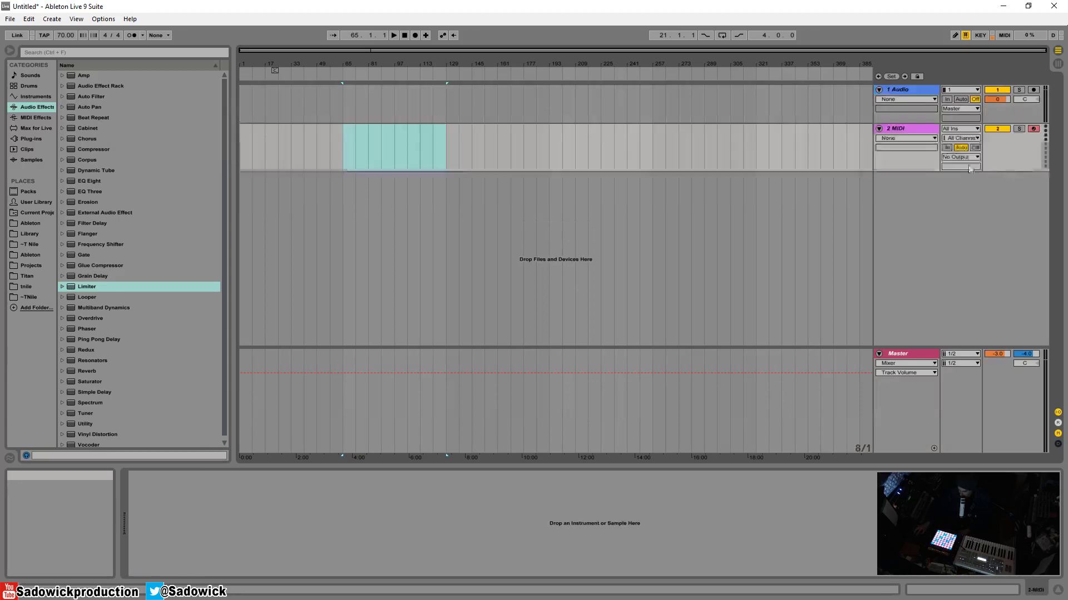
Step: Add a Compressor followed by an EQ Eight to the 1 Audio track
click(923, 90)
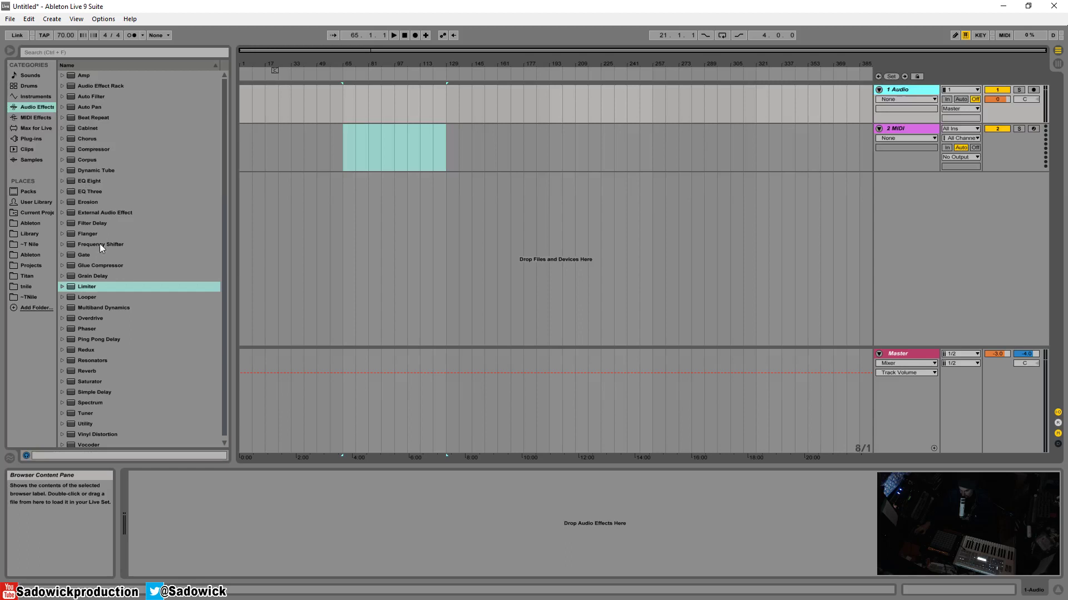
drag(100, 151, 416, 104)
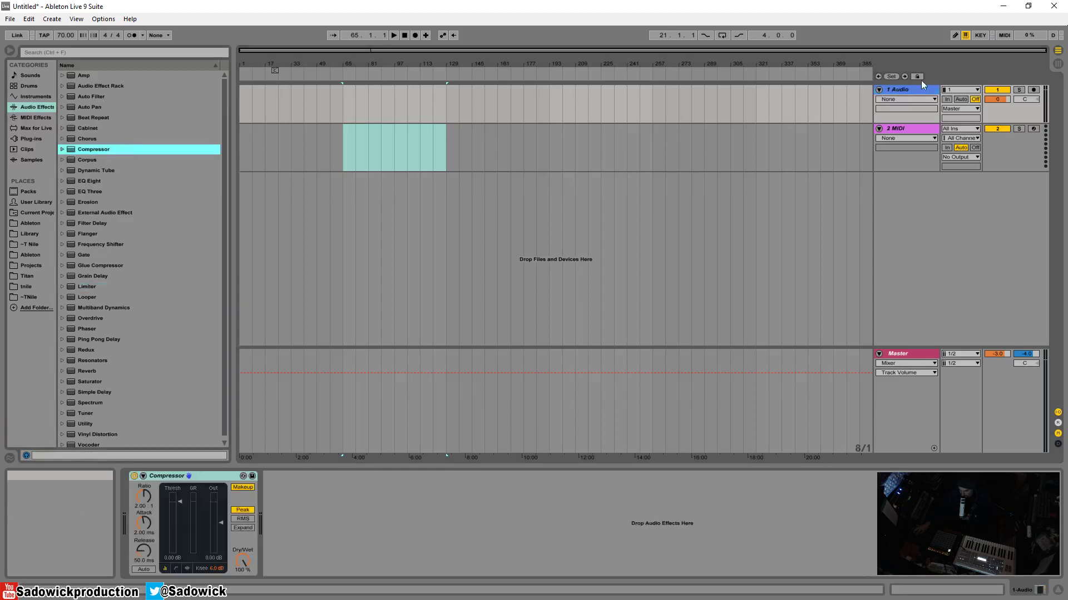
click(905, 89)
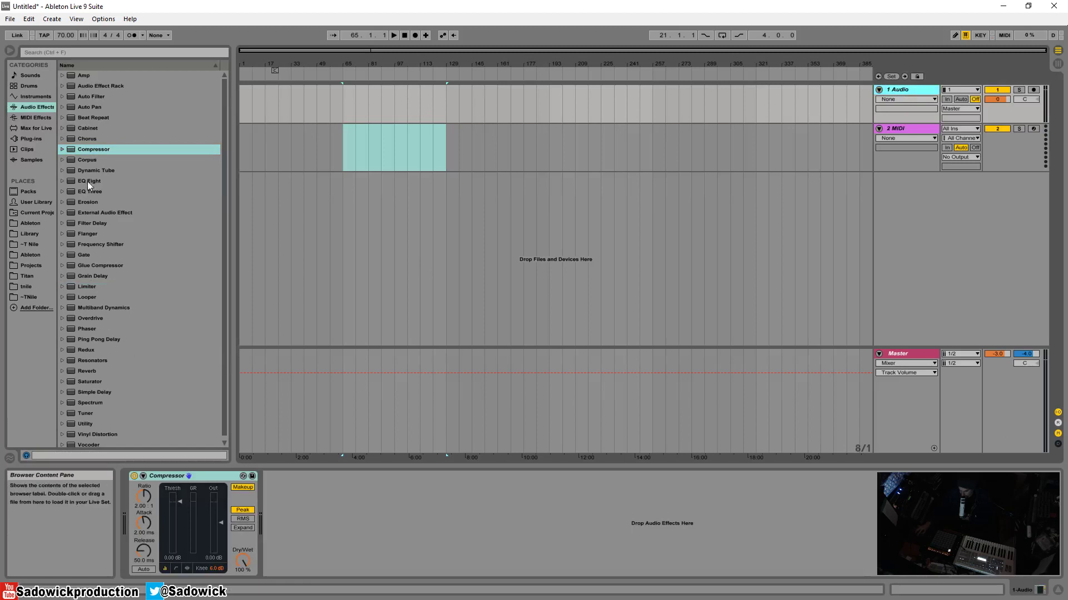
drag(92, 184, 294, 486)
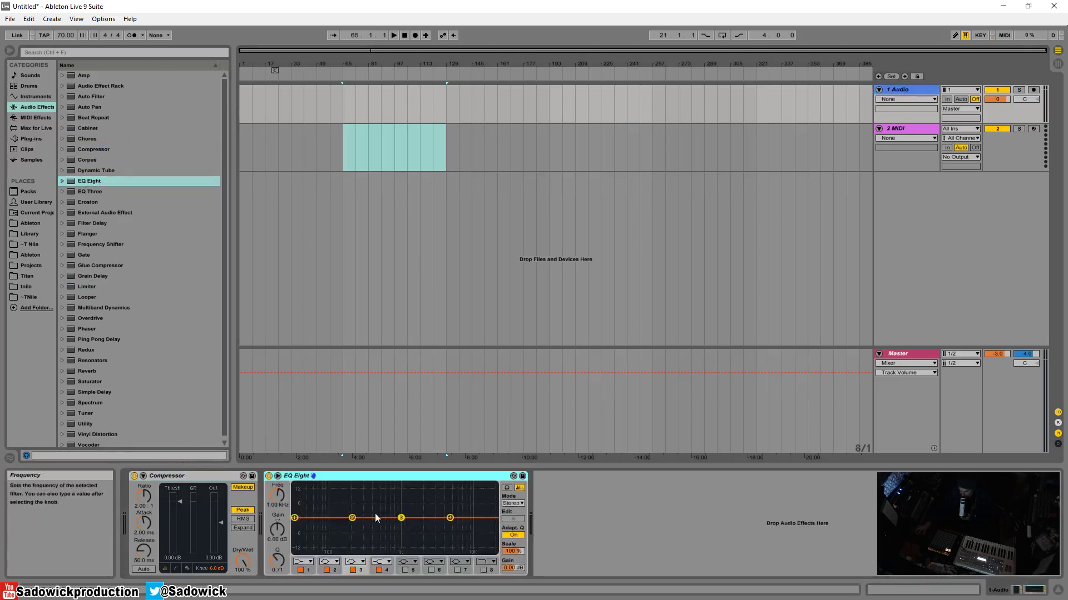
click(181, 475)
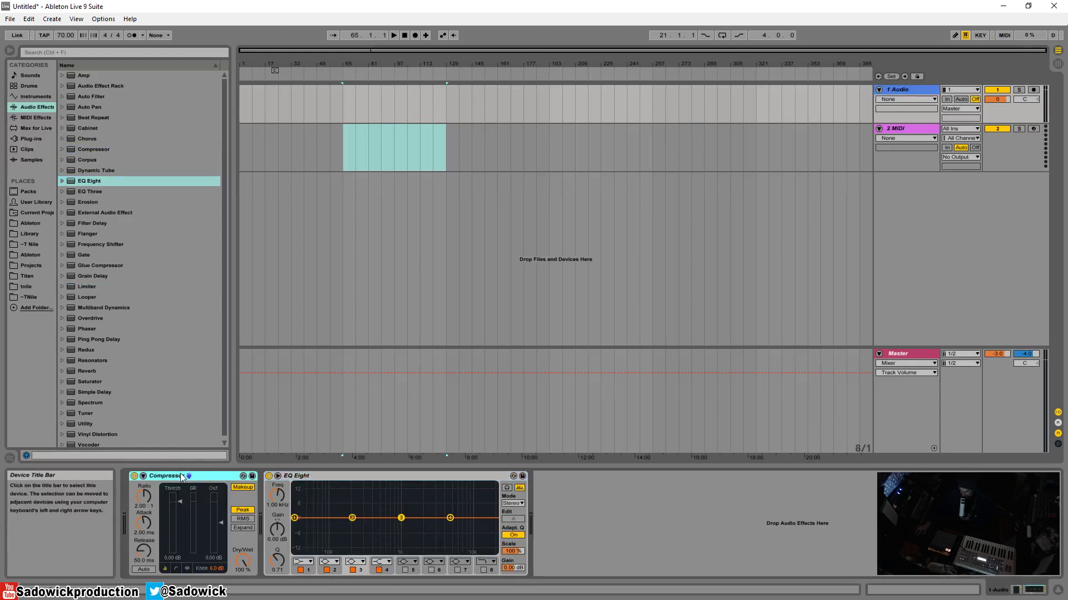
click(325, 477)
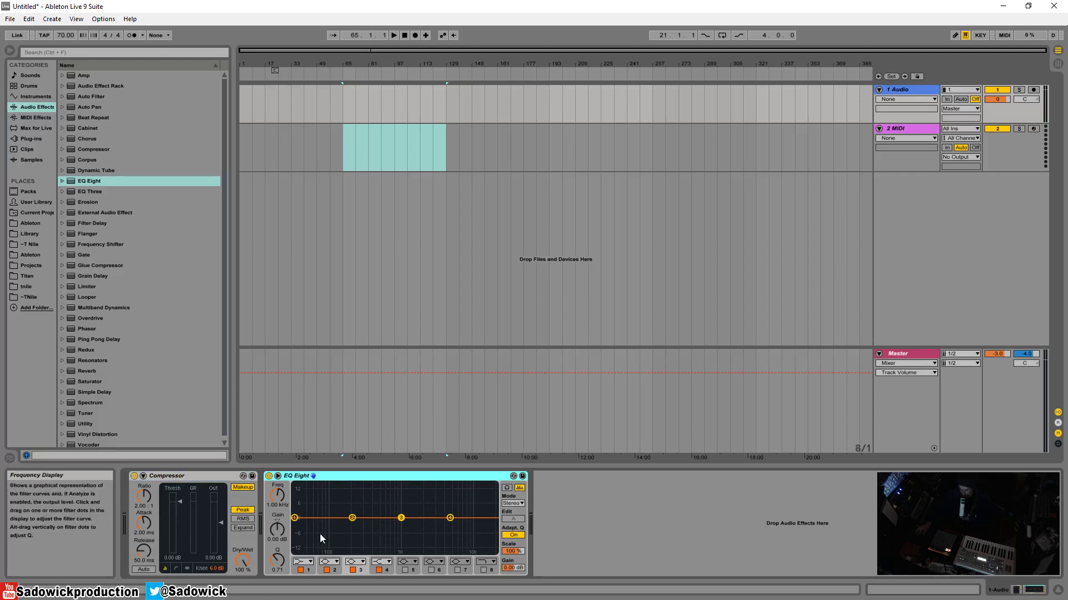
Step: Save the EQ Eight's current settings as its default preset, overwriting the existing one
right_click(210, 477)
right_click(317, 477)
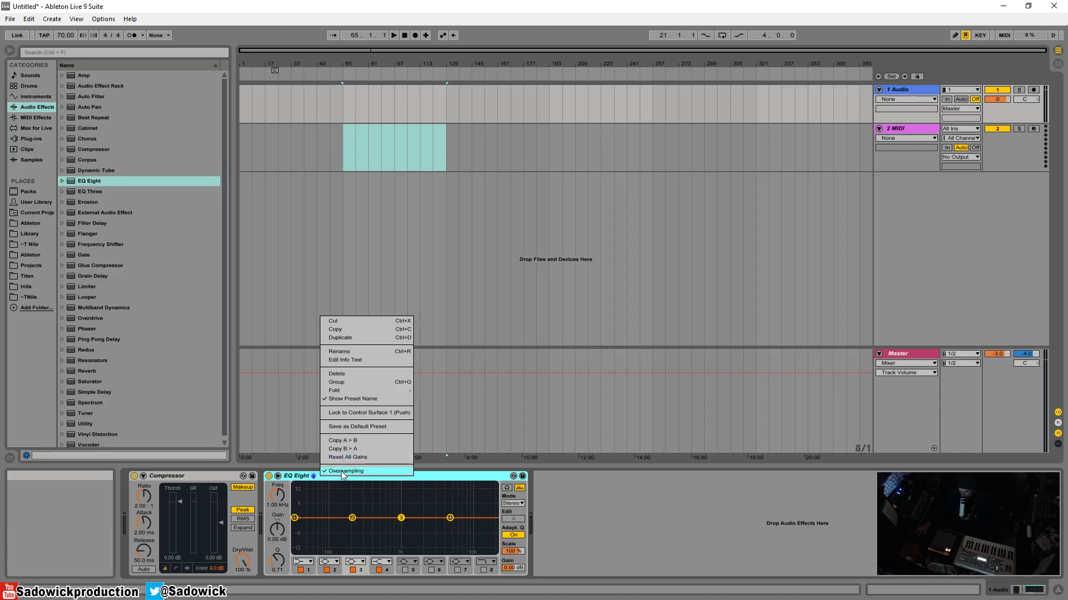
click(368, 426)
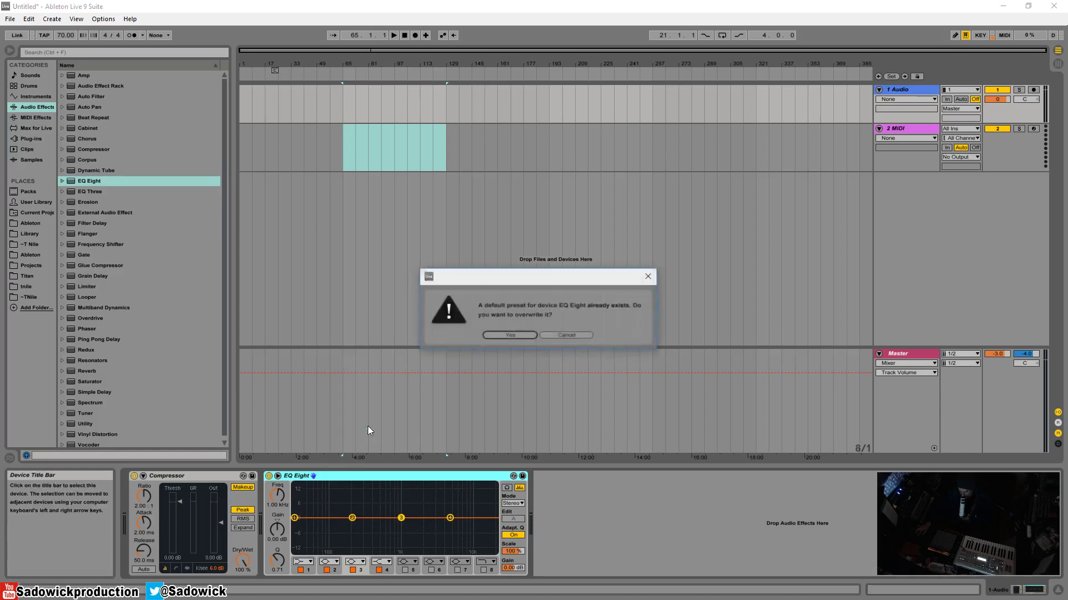
click(510, 335)
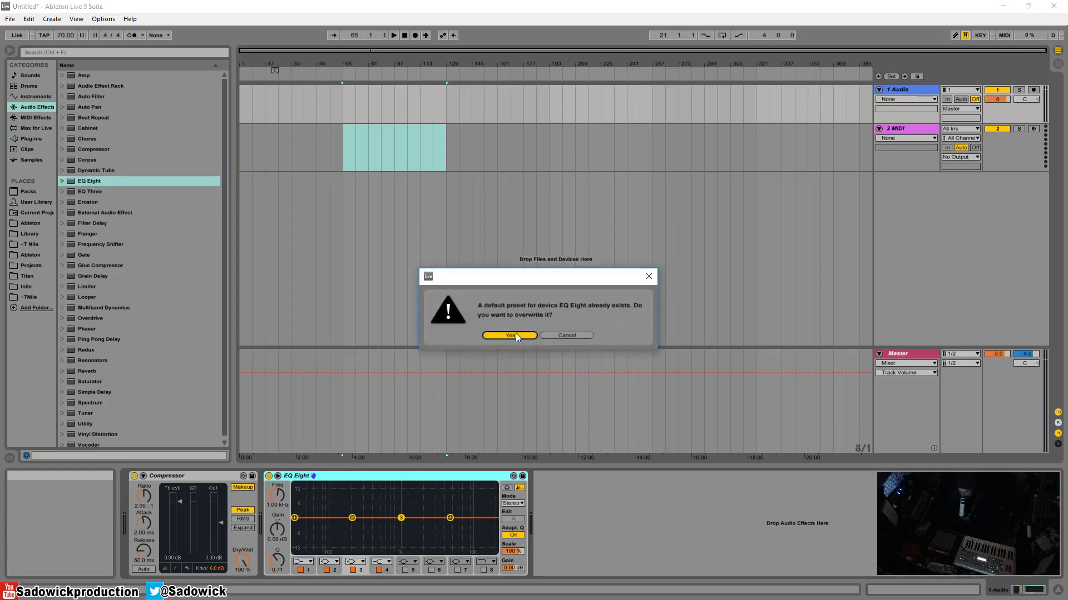
right_click(330, 476)
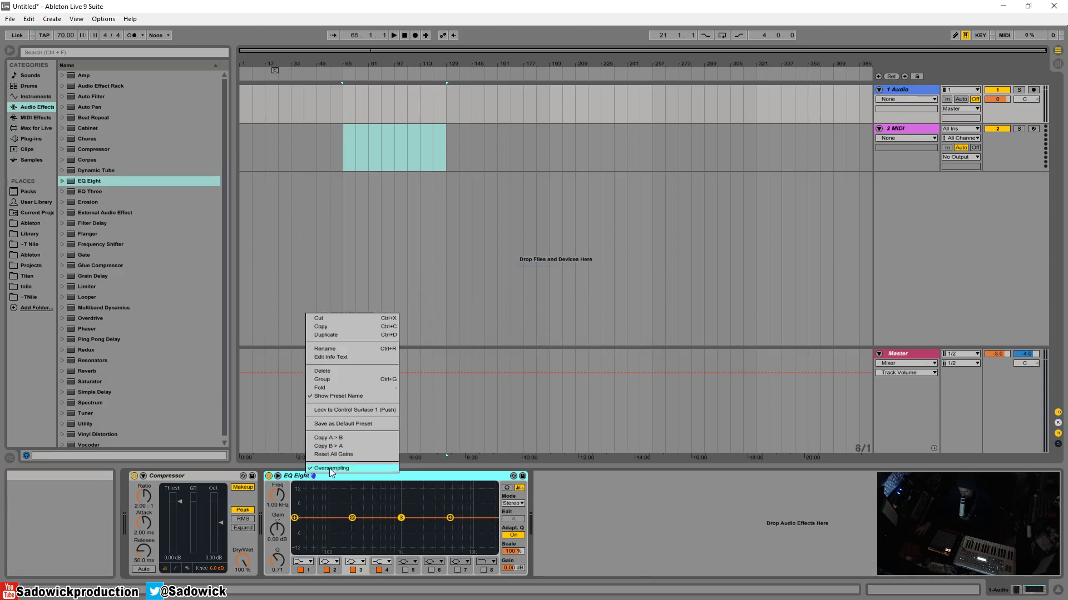
click(439, 481)
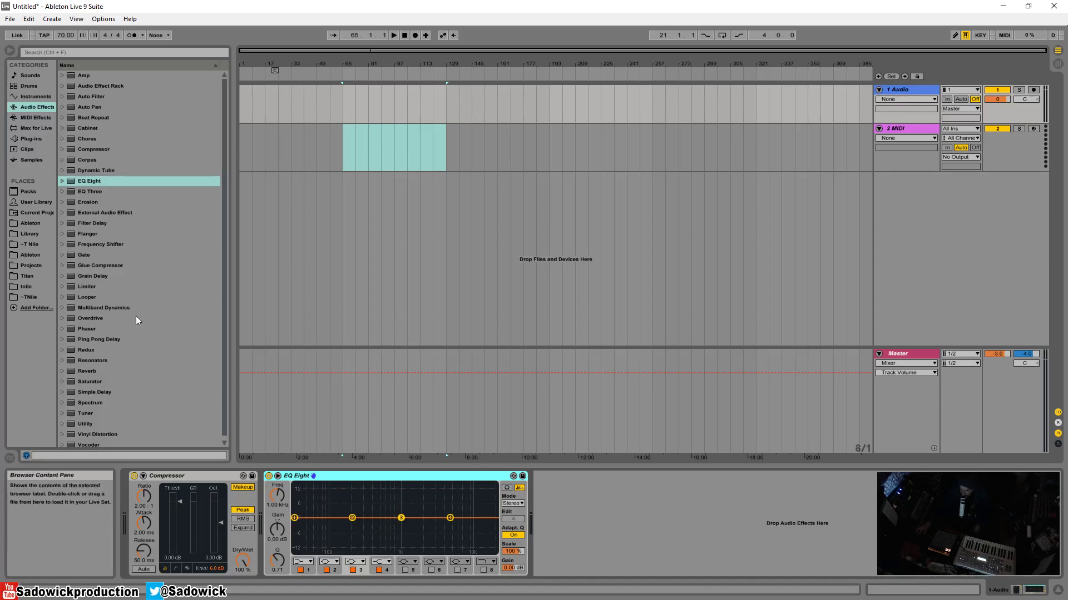
Step: Add a Glue Compressor after the EQ Eight to check its Oversampling option, and remove the device again
drag(102, 267, 634, 498)
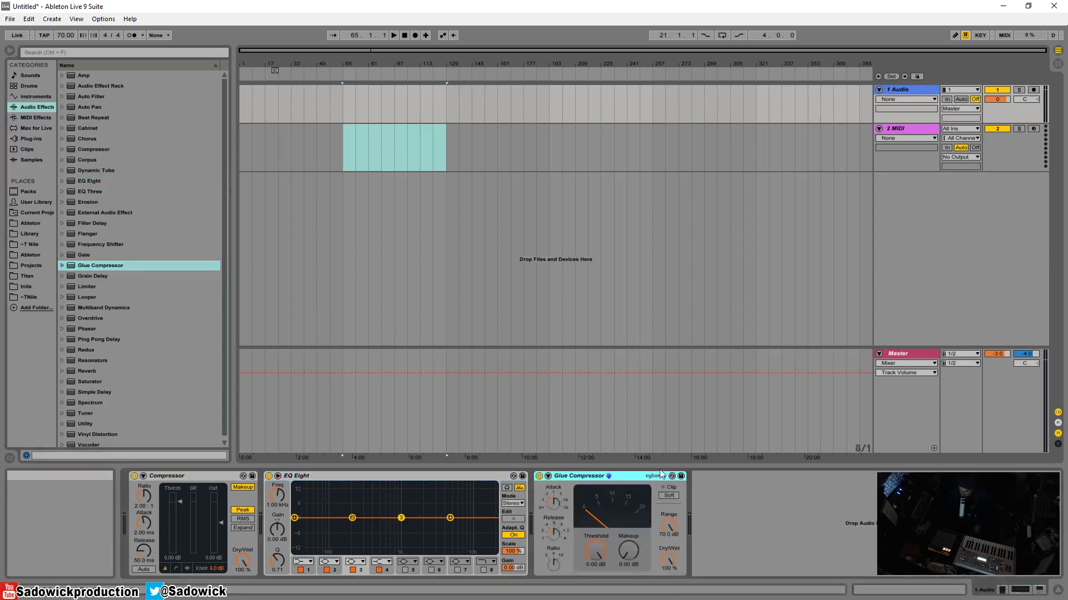
right_click(616, 475)
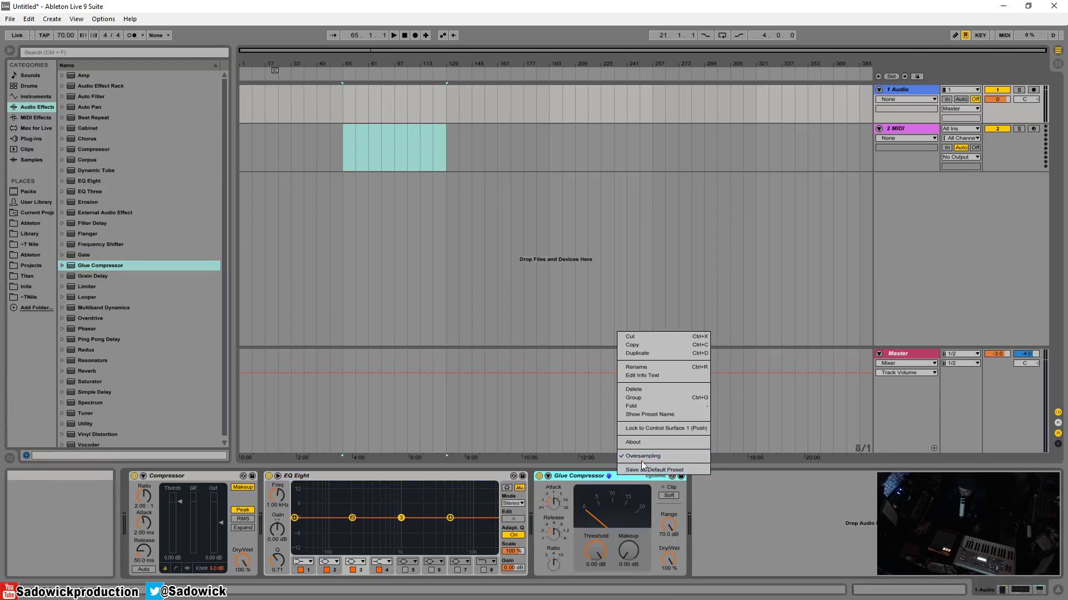
click(579, 475)
right_click(580, 475)
click(593, 336)
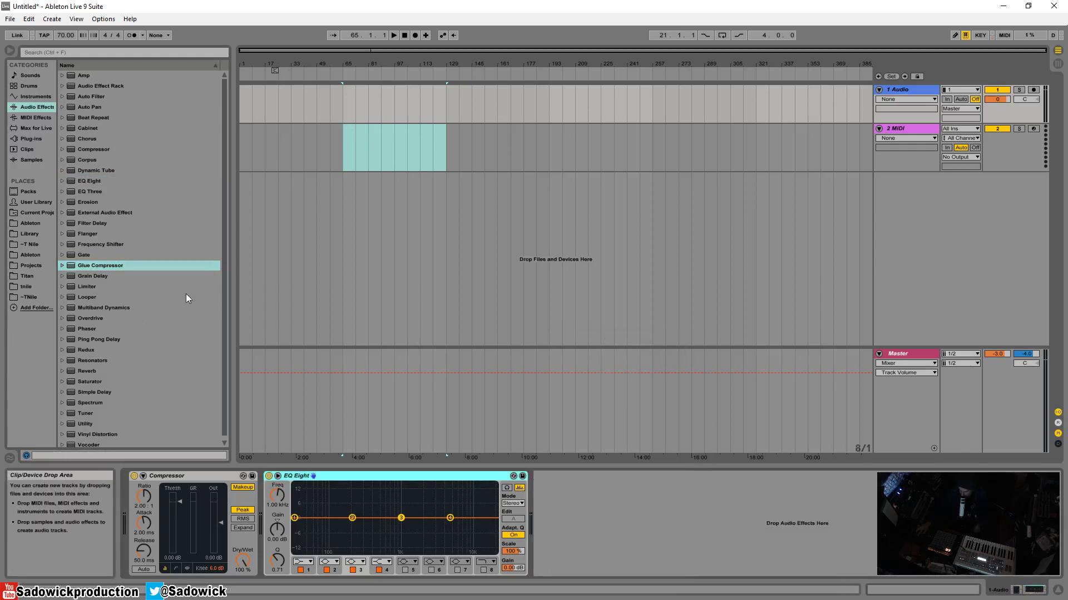
Step: Copy the Compressor and EQ Eight from the 1 Audio track and paste them onto the 2 MIDI track
click(185, 477)
click(336, 473)
click(176, 476)
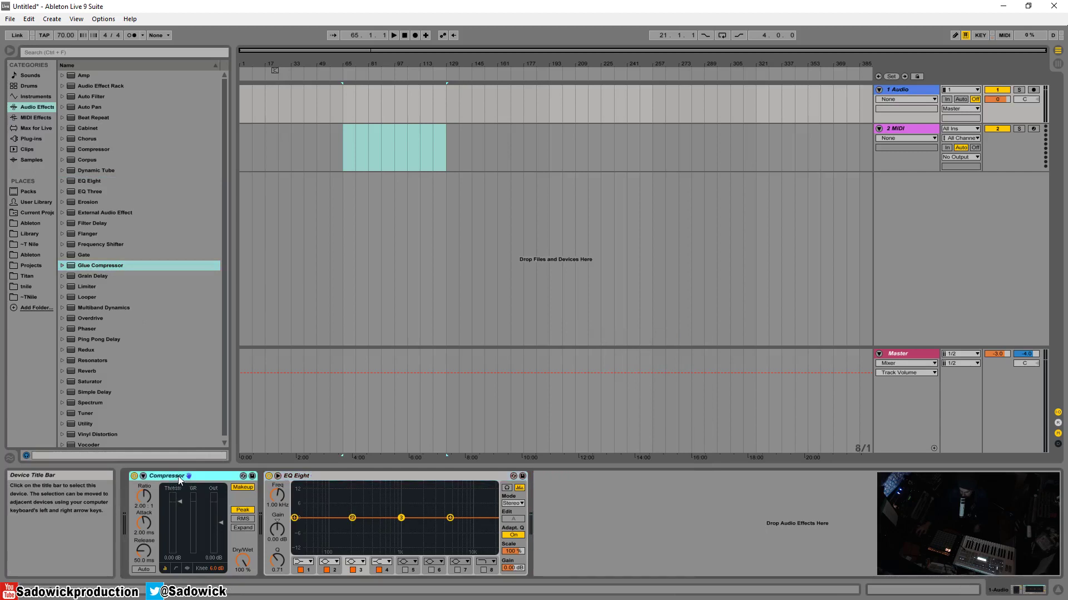
shift+click(358, 477)
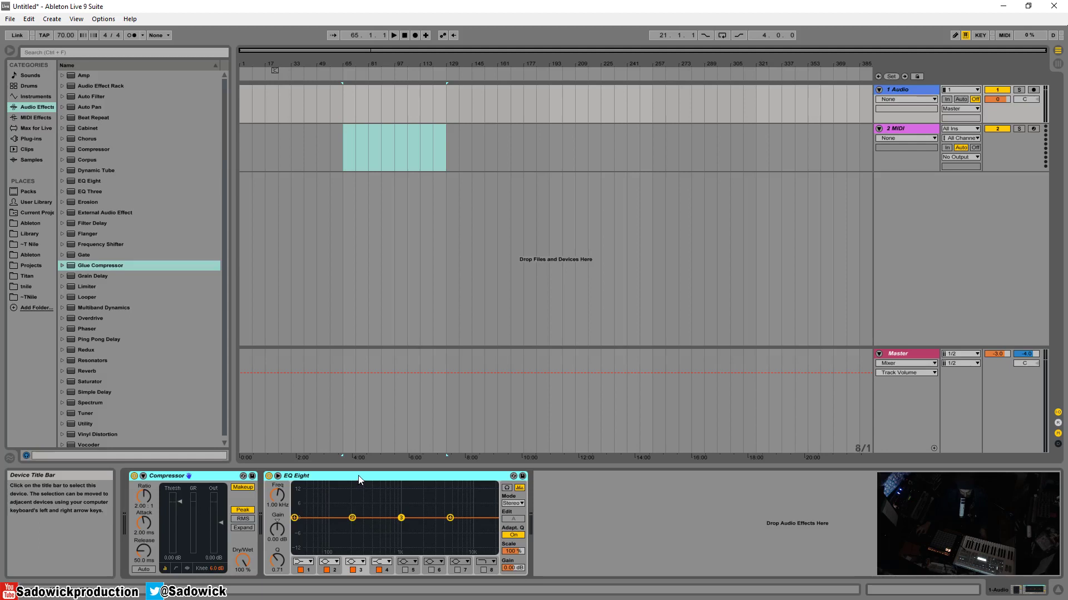
click(1025, 170)
right_click(390, 506)
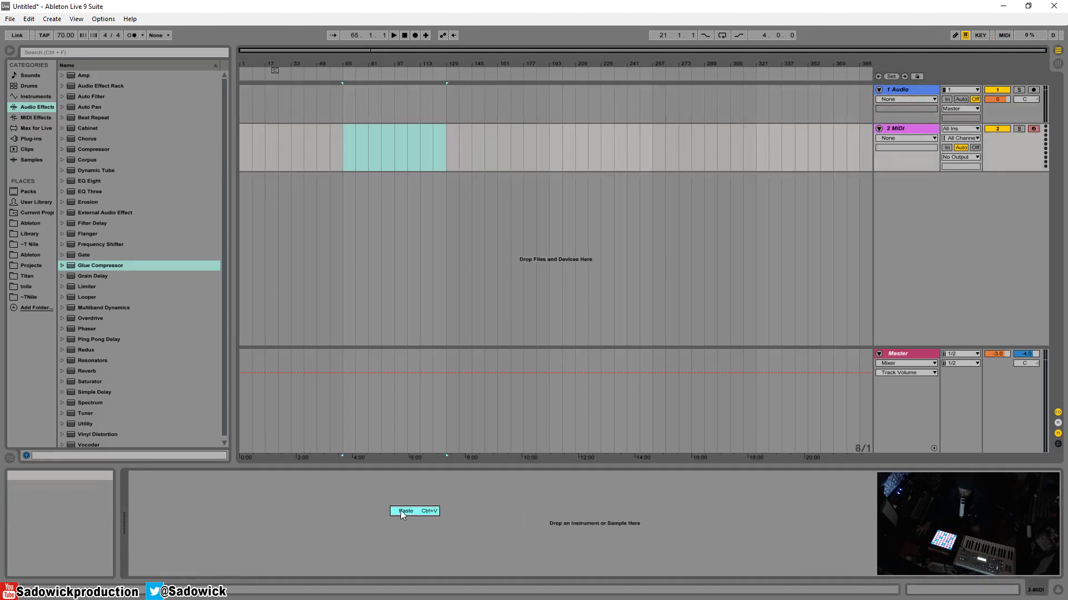
click(402, 511)
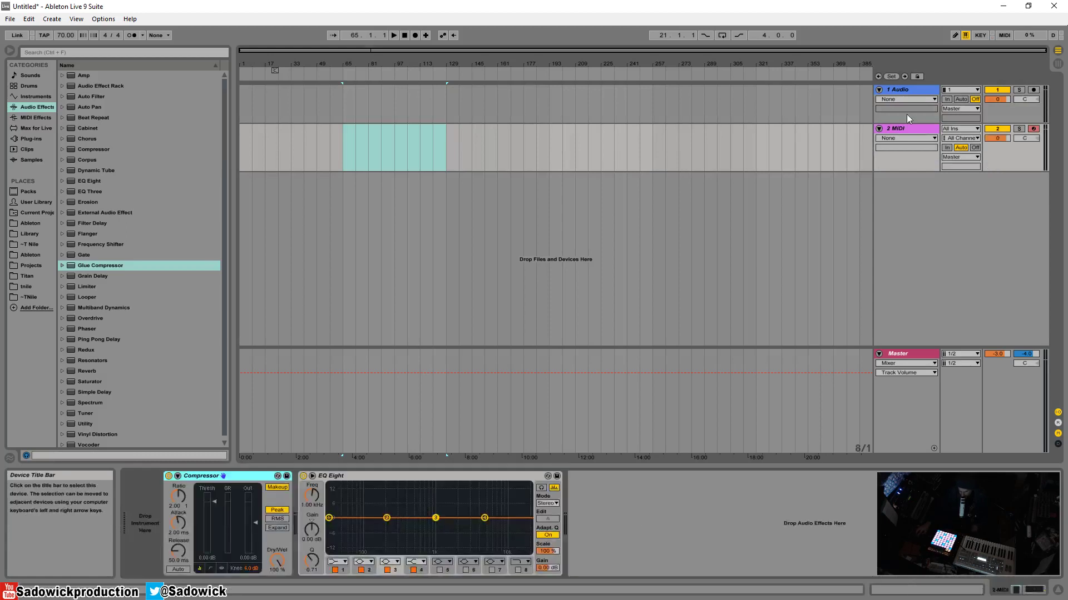
click(912, 132)
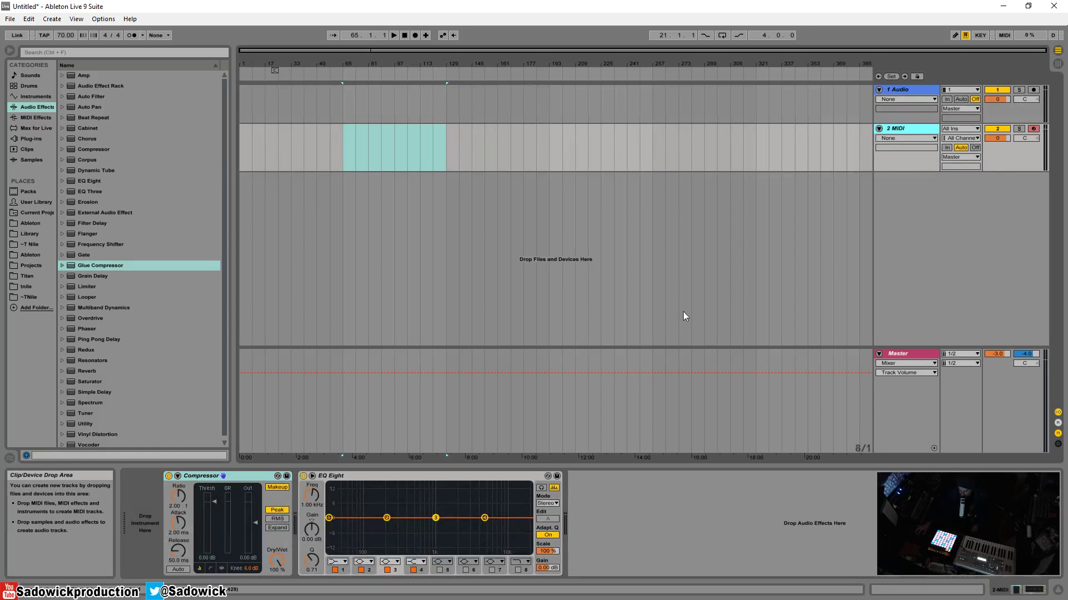
click(901, 92)
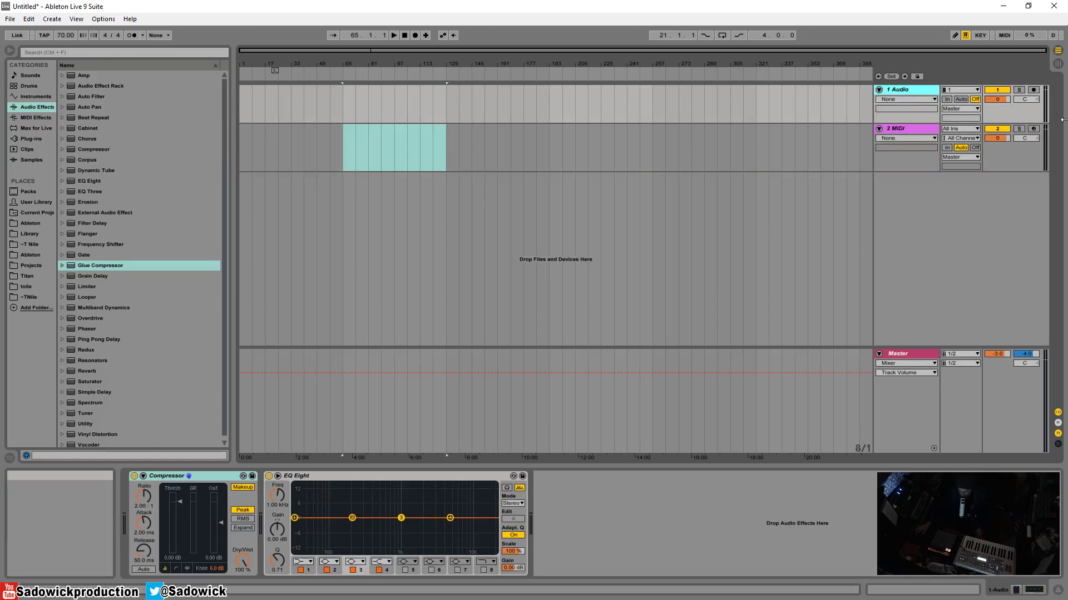
click(1000, 158)
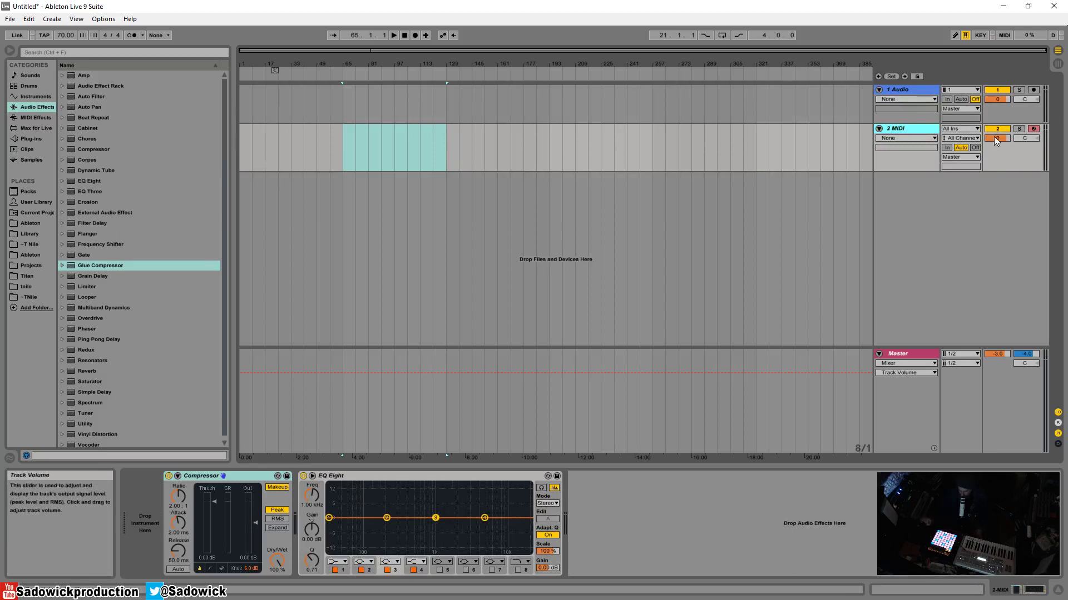
Step: Insert a new audio track below 1 Audio and a new MIDI track below the existing MIDI track
click(1019, 111)
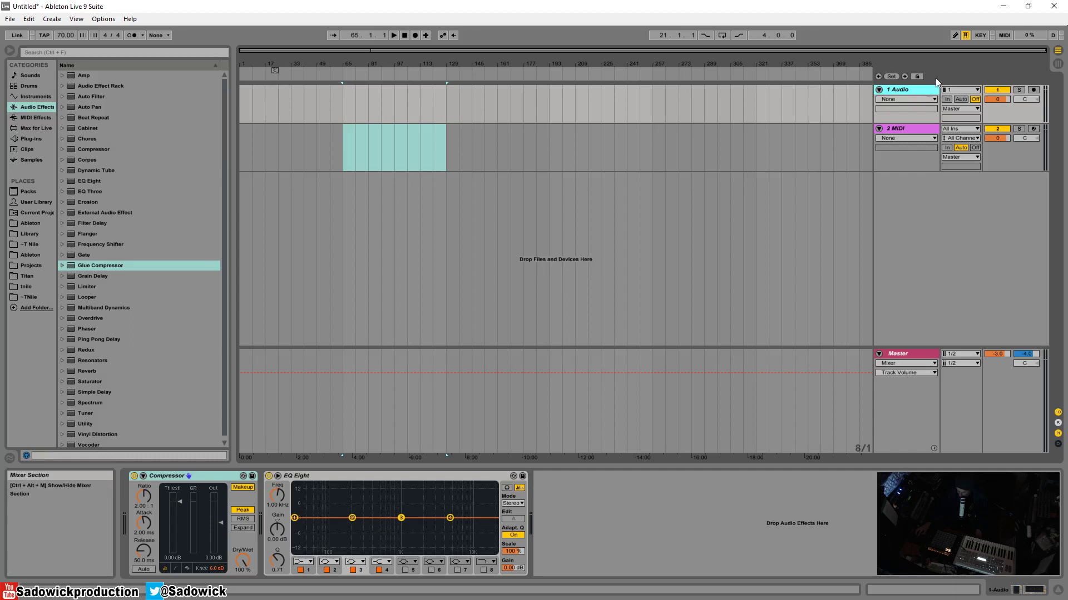
key(ctrl+t)
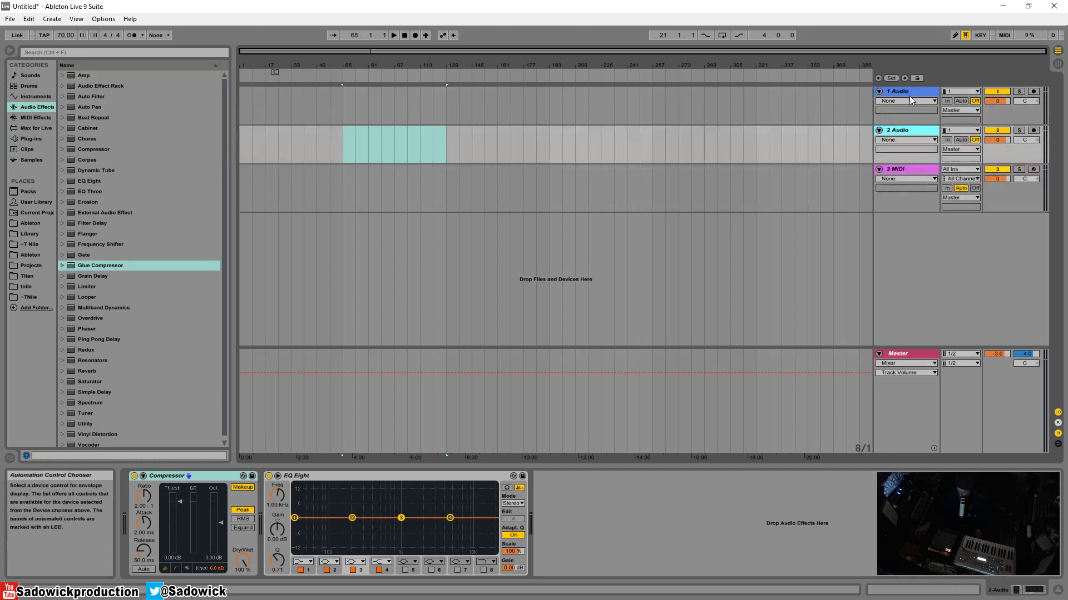
click(905, 130)
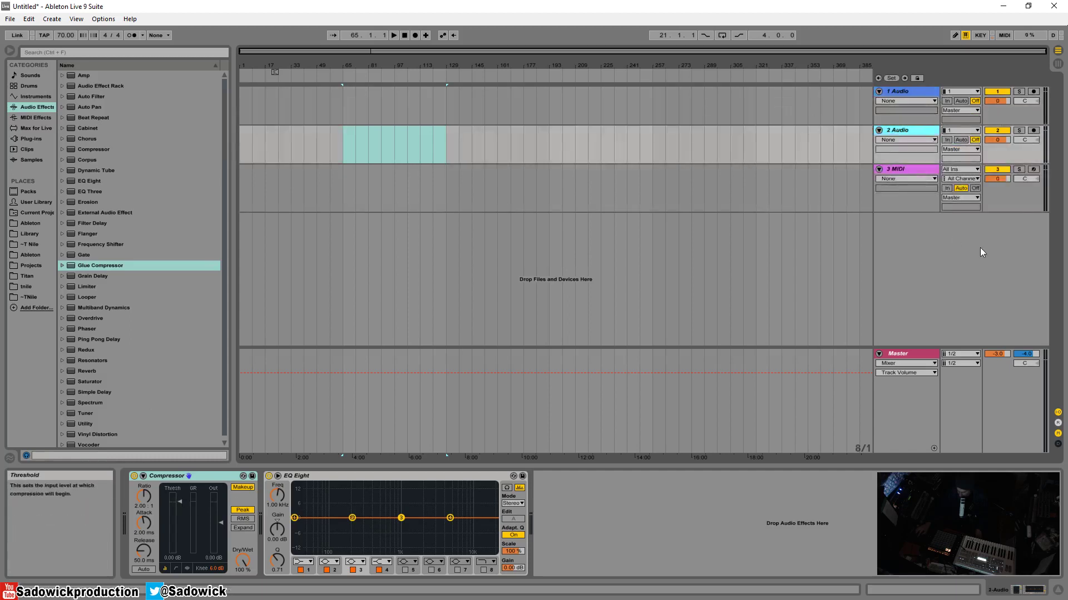
click(912, 169)
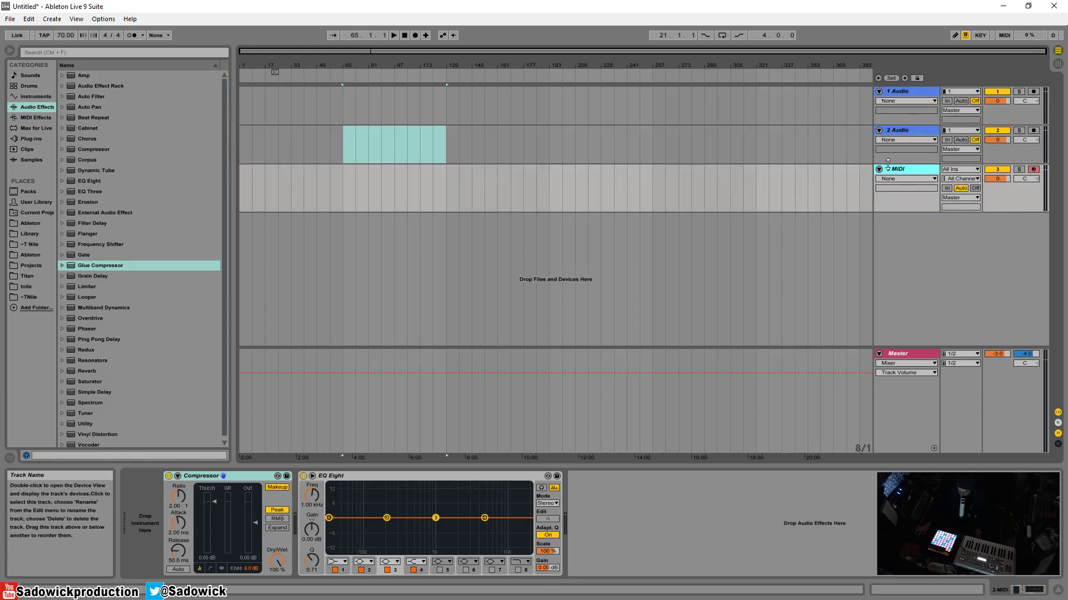
key(ctrl+shift+t)
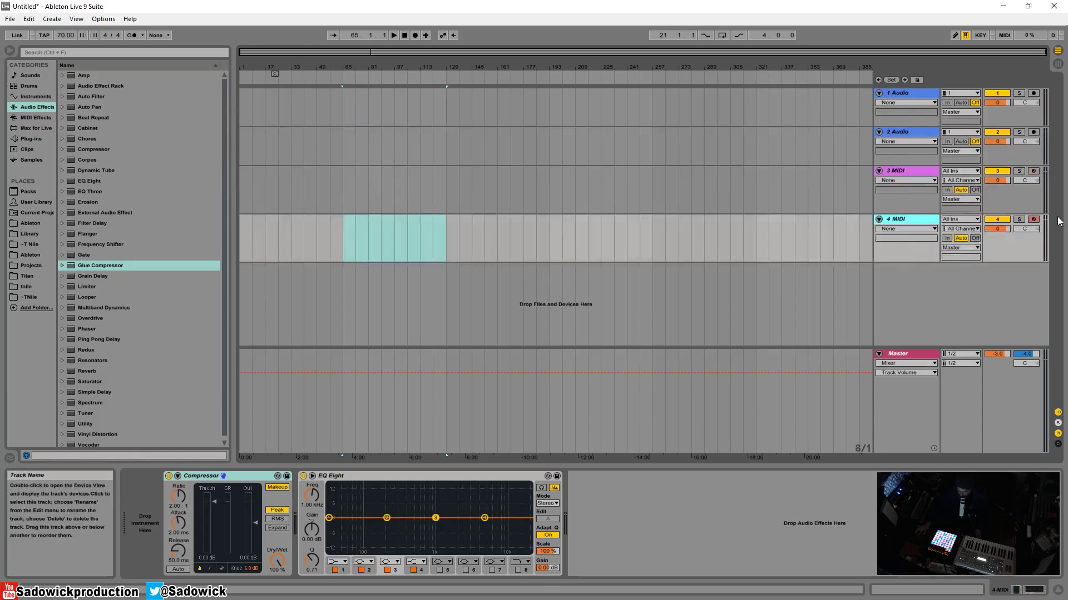
Step: Review the Look Feel and File Folder preferences, including the option to save the current set as default
click(104, 19)
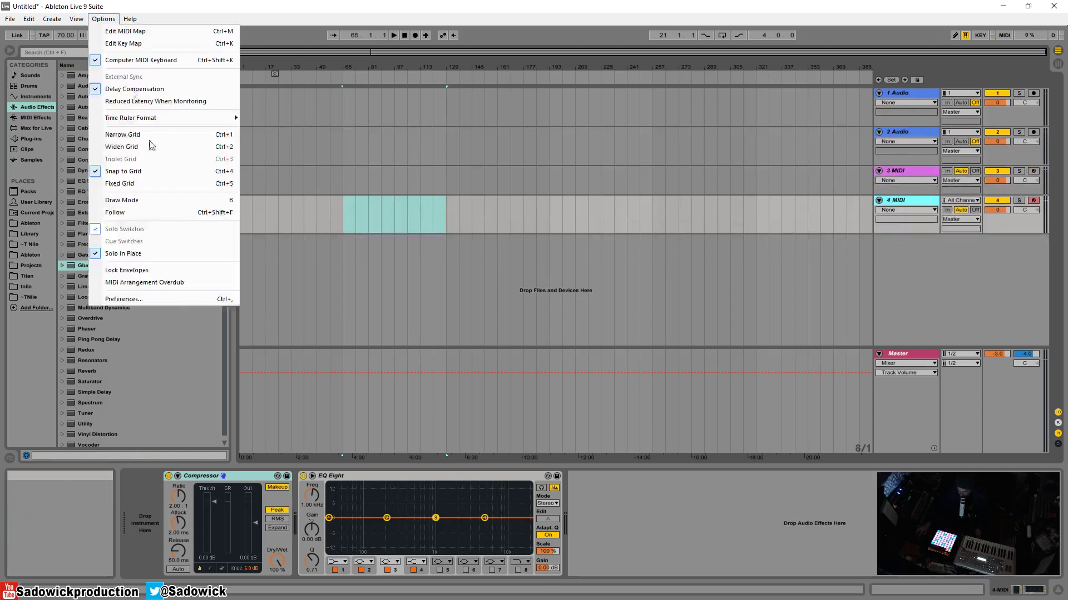
click(172, 300)
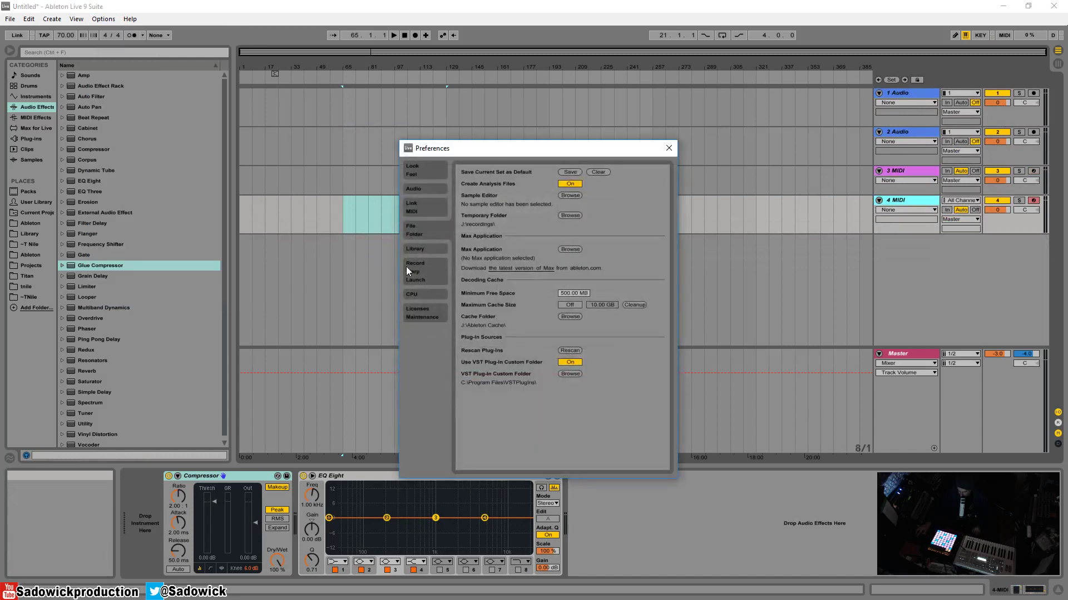
click(419, 173)
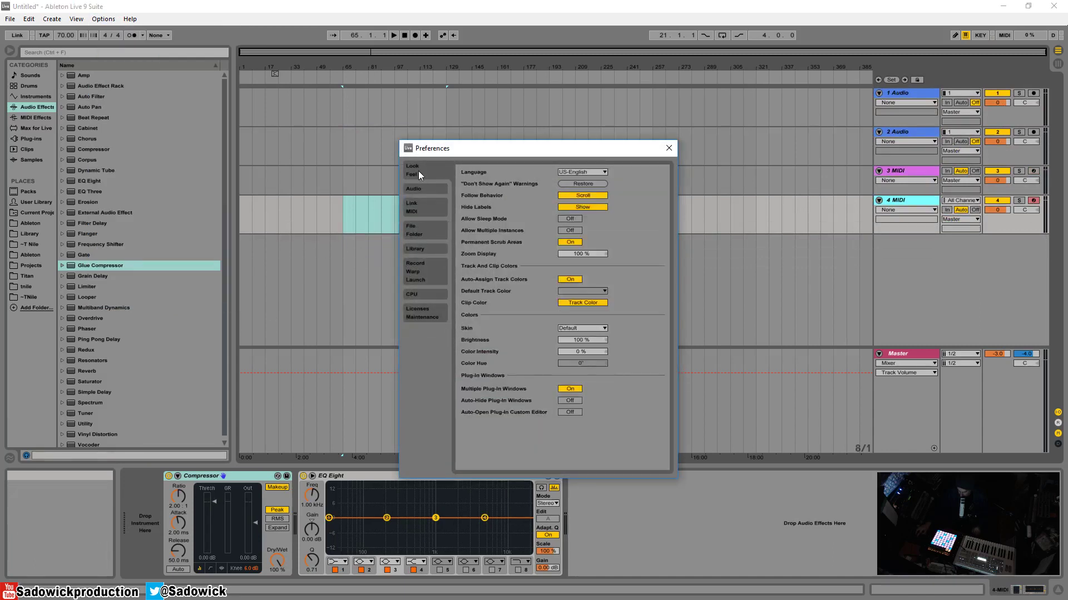
click(418, 235)
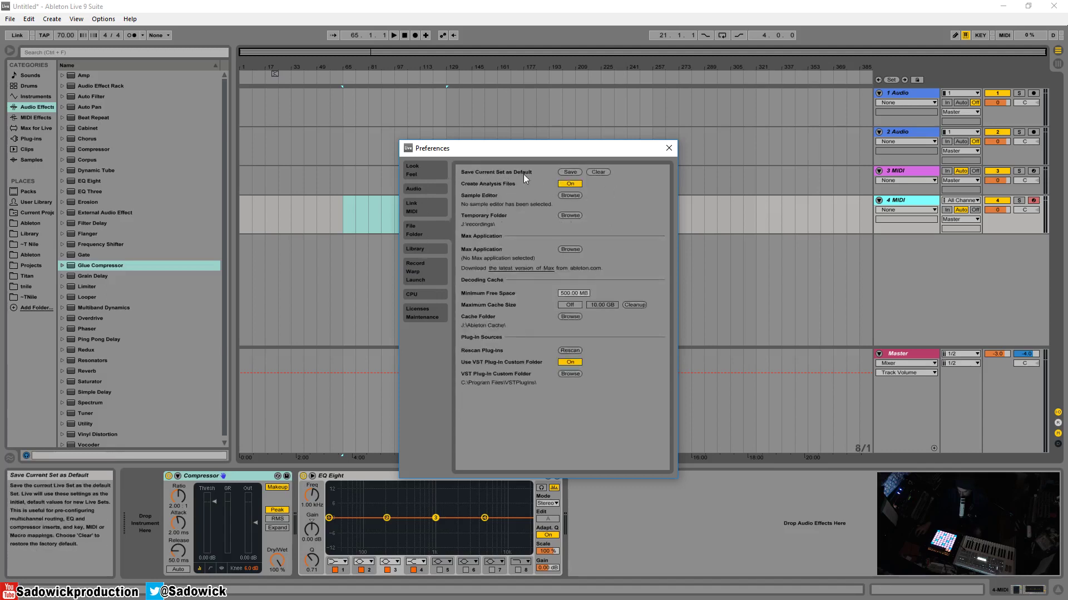
click(669, 148)
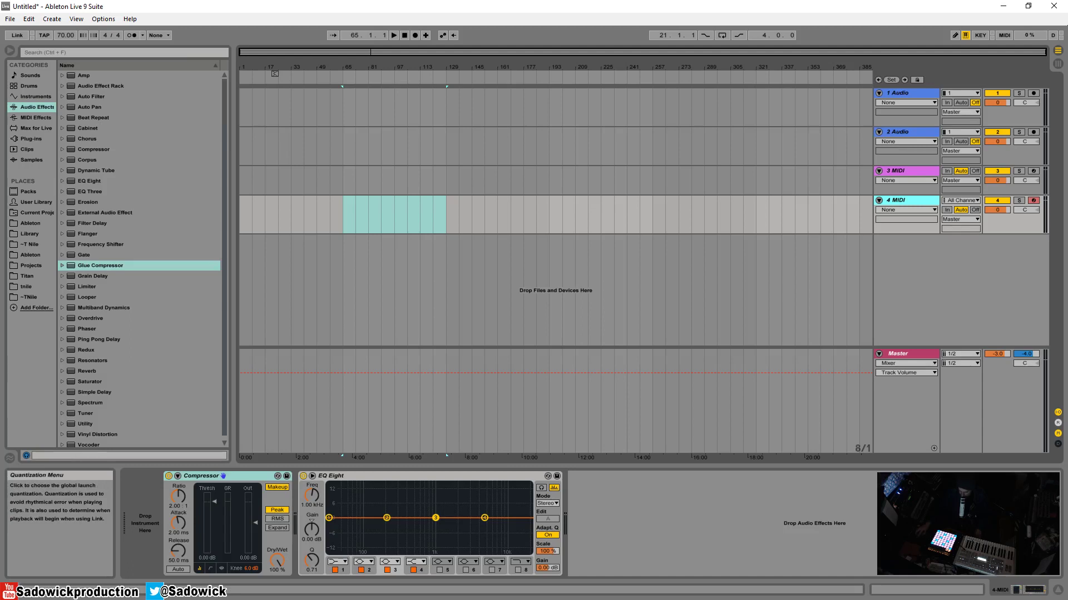
Step: Search the browser's sample collection for "kick"
mouse_move(1023, 165)
mouse_down()
mouse_move(1041, 181)
mouse_move(1029, 154)
mouse_up()
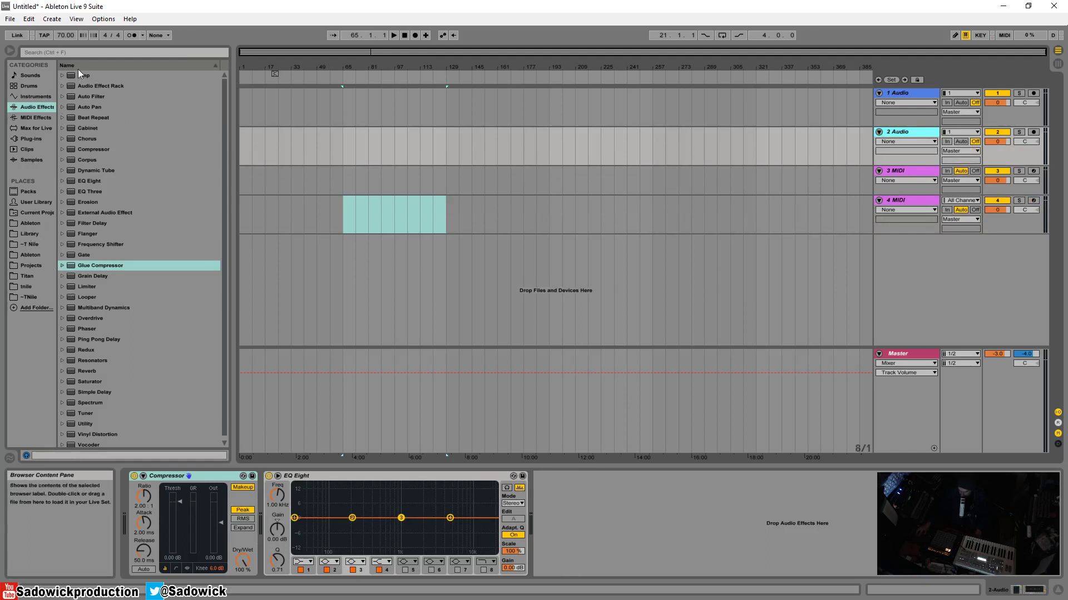
click(34, 97)
click(28, 86)
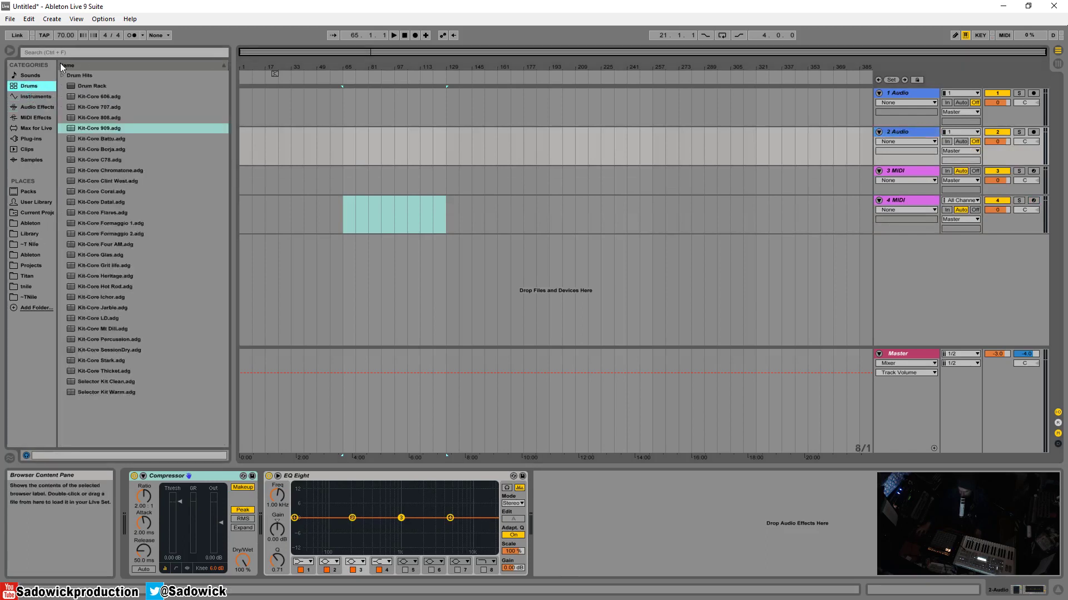
click(43, 108)
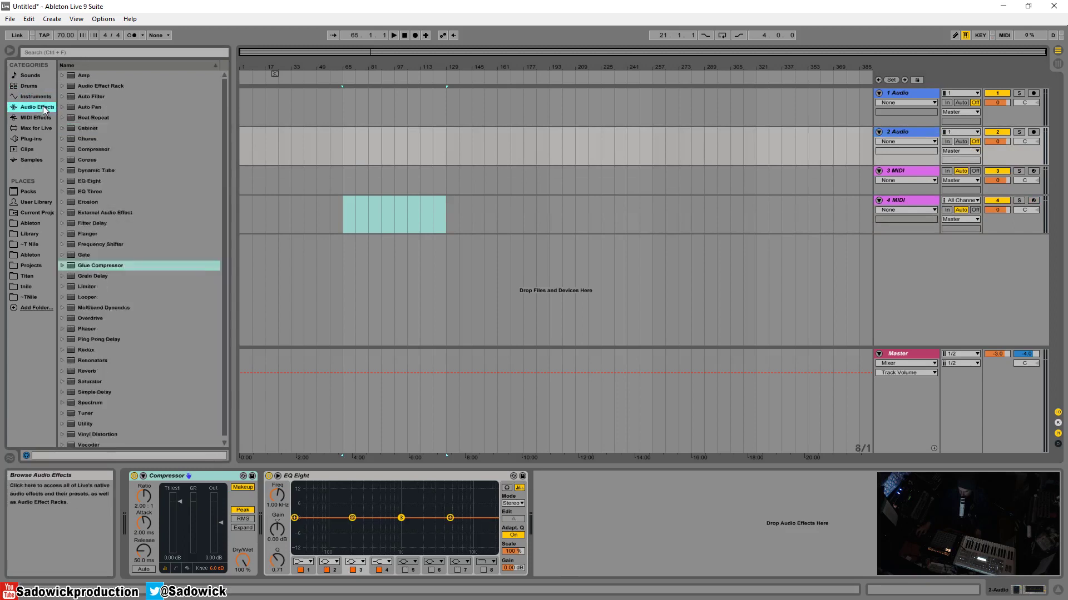
click(29, 159)
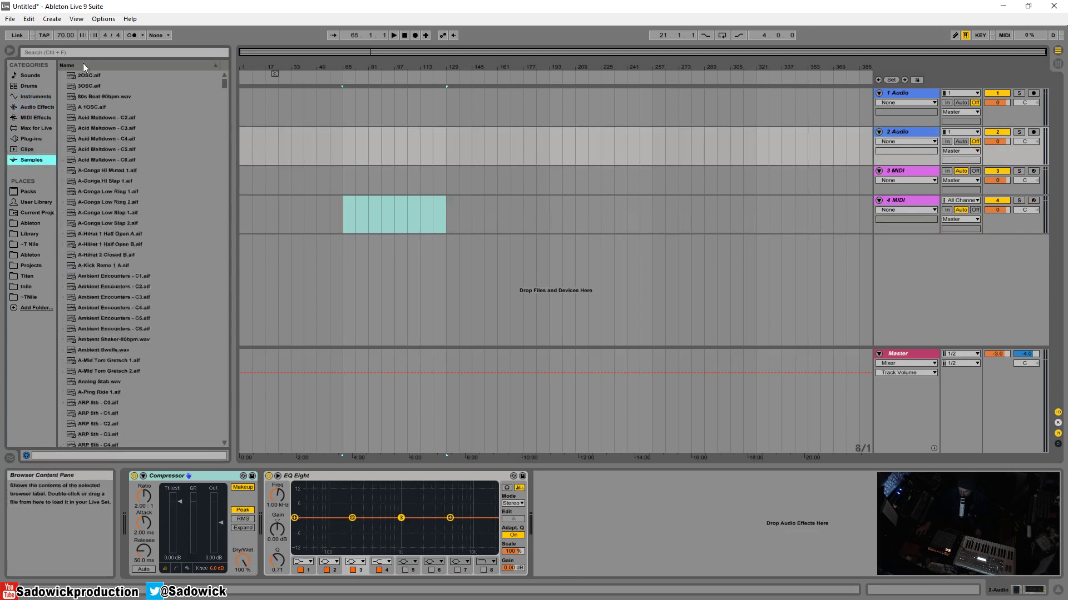
click(87, 52)
text(kick)
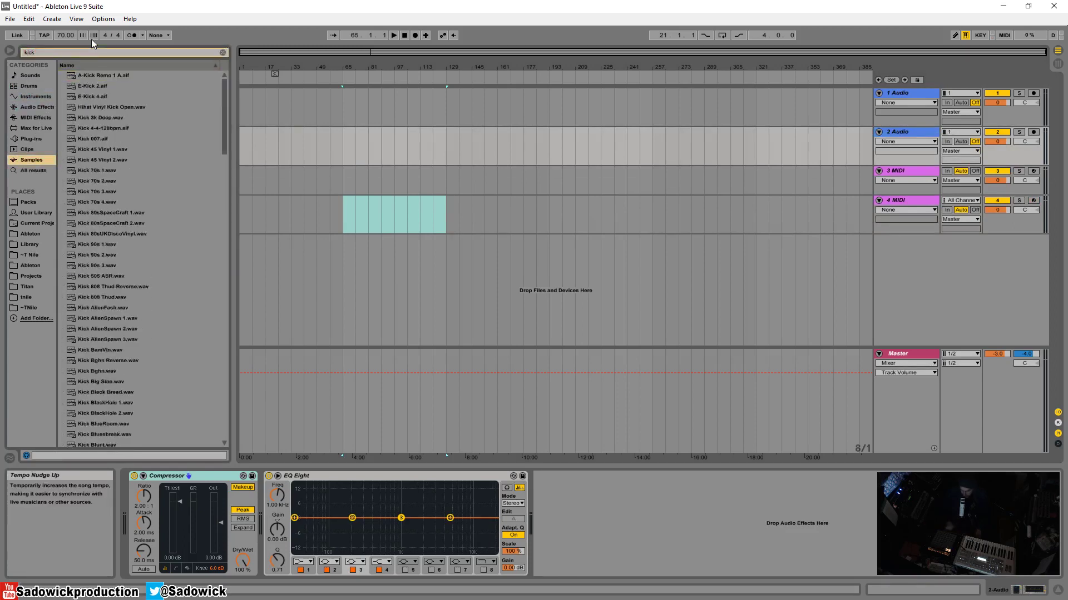
Step: Place the E-Kick 2.aif sample on the 1 Audio track at bar 65
click(92, 75)
drag(89, 86, 343, 146)
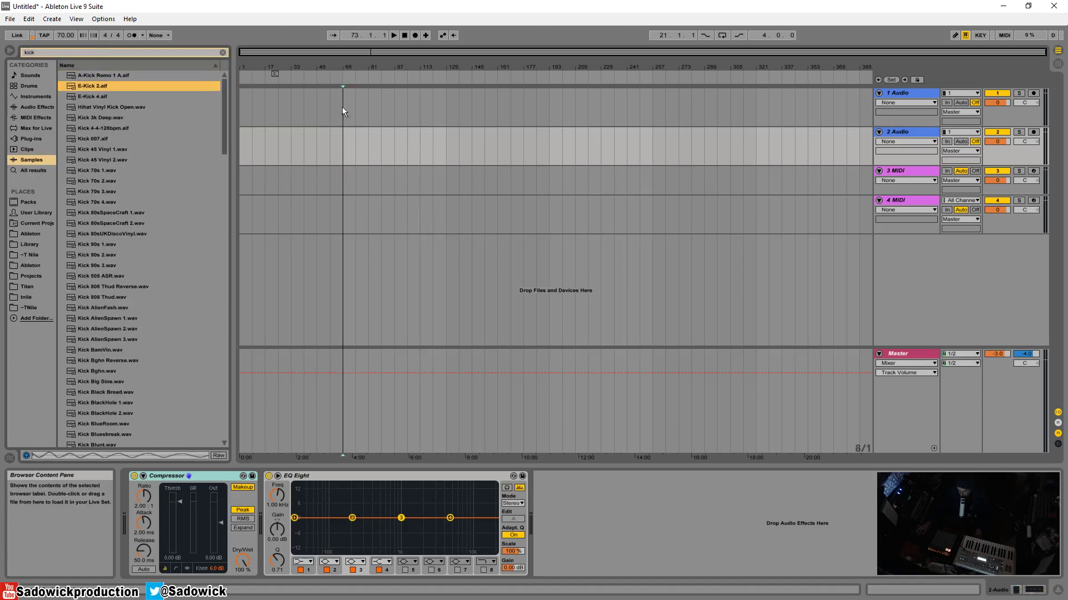
drag(339, 65, 297, 73)
drag(479, 69, 479, 89)
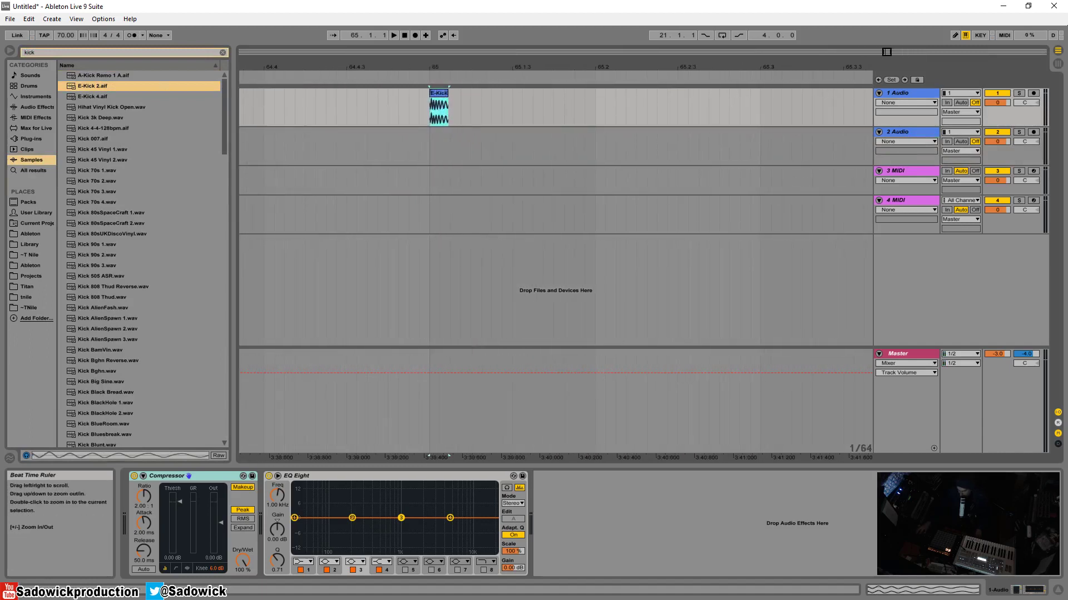
Step: Set the song tempo to 125 BPM and enlarge the height of the 1 Audio track
drag(72, 38, 72, 8)
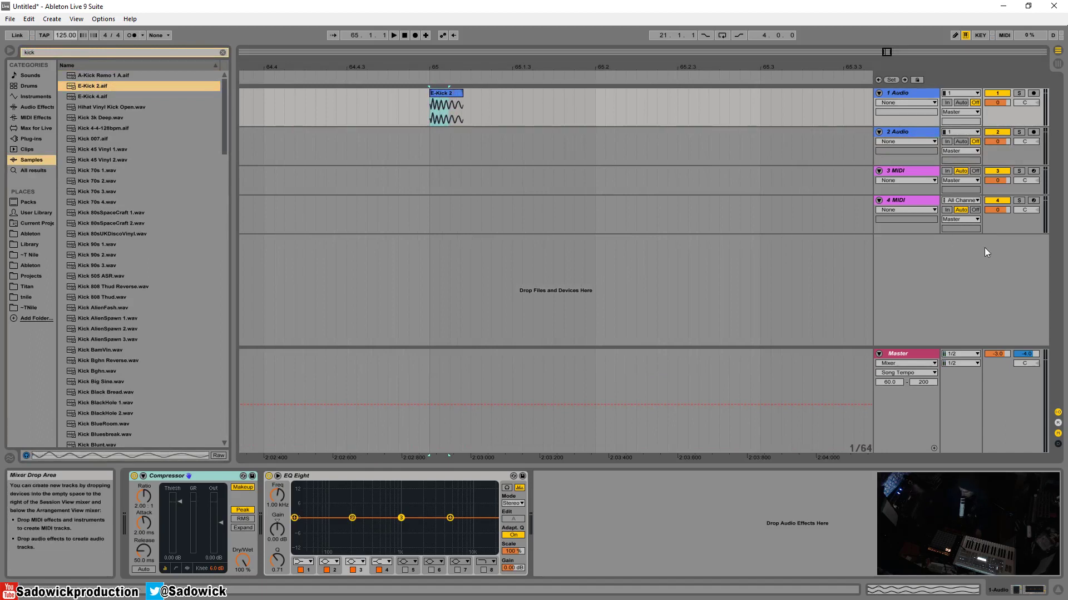
drag(459, 70, 389, 223)
drag(954, 126, 954, 173)
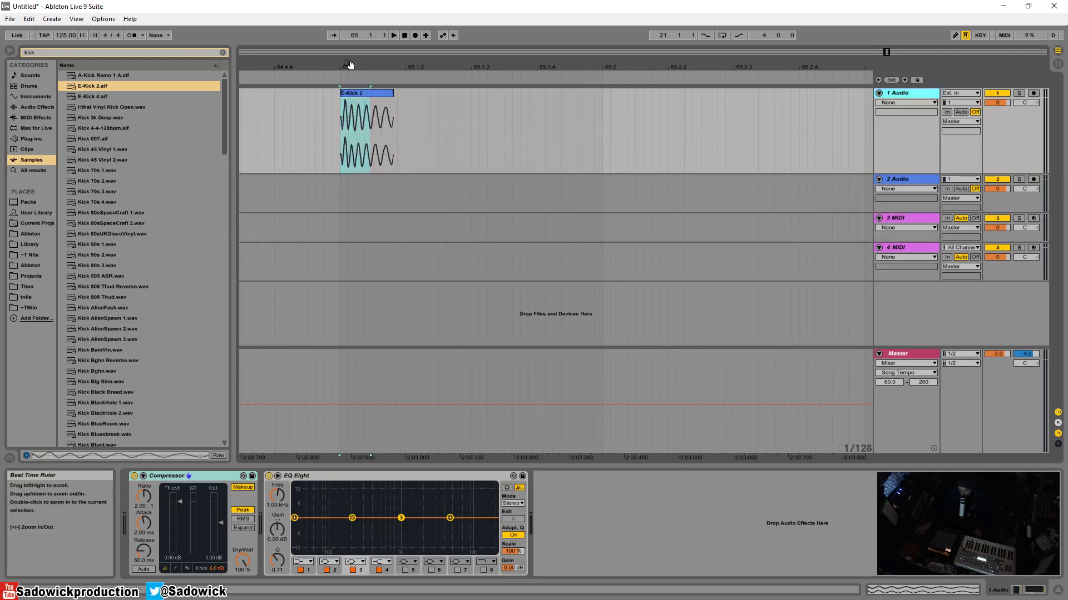
Step: Play the E-Kick 2 clip in the arrangement and compare it with the original sample's browser preview
drag(349, 65, 349, 77)
click(379, 111)
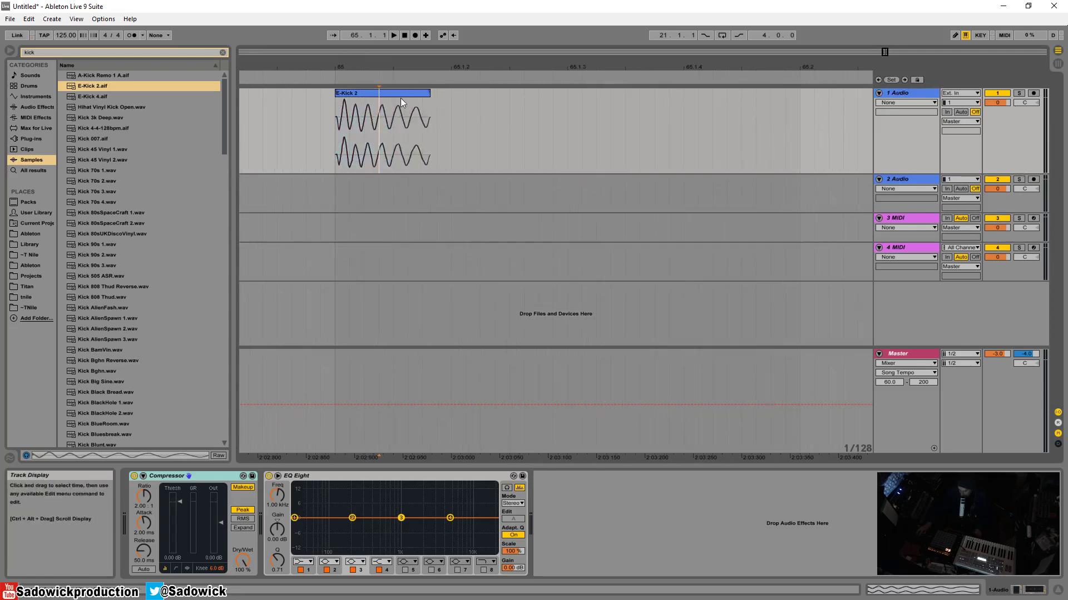
click(400, 97)
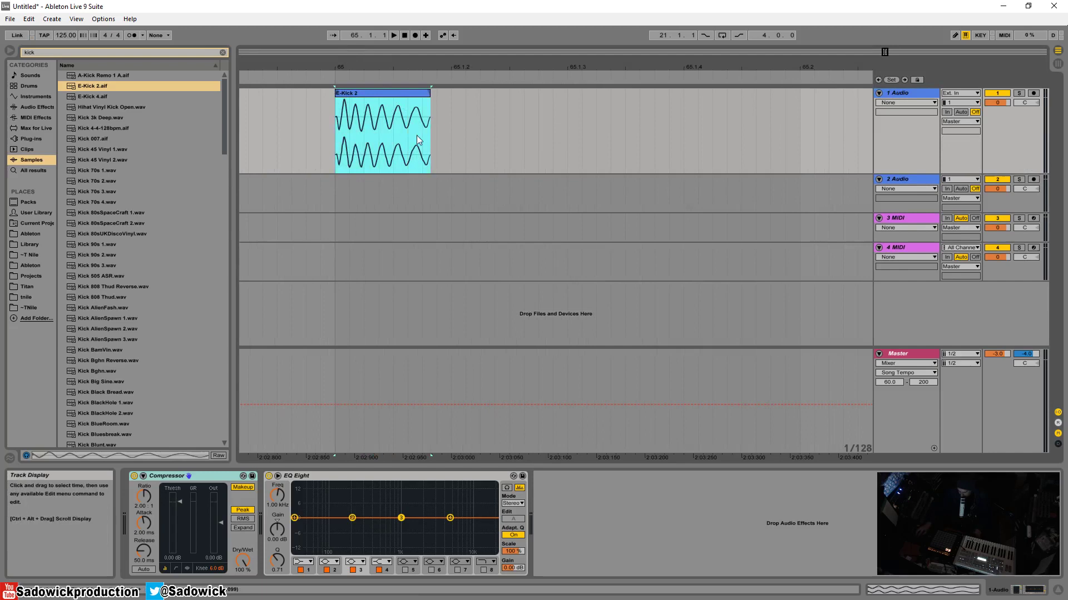
key(space)
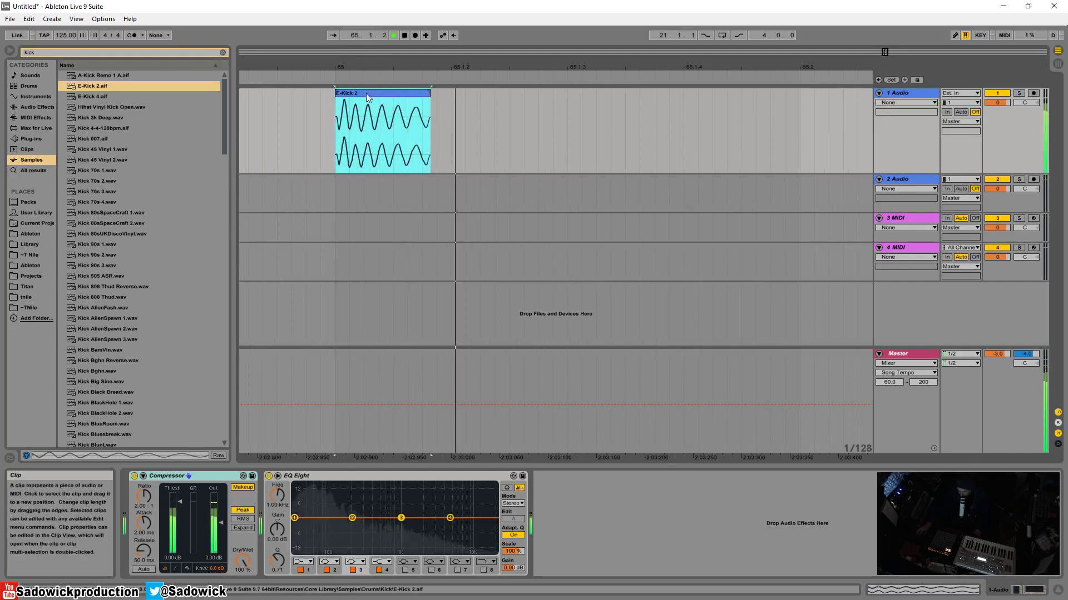
key(space)
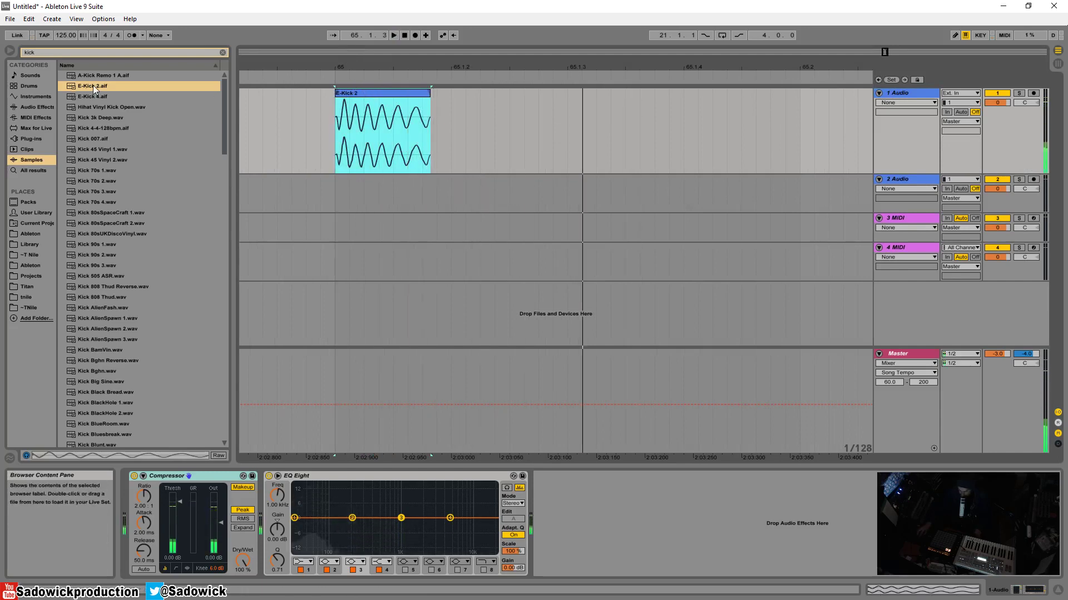
click(94, 87)
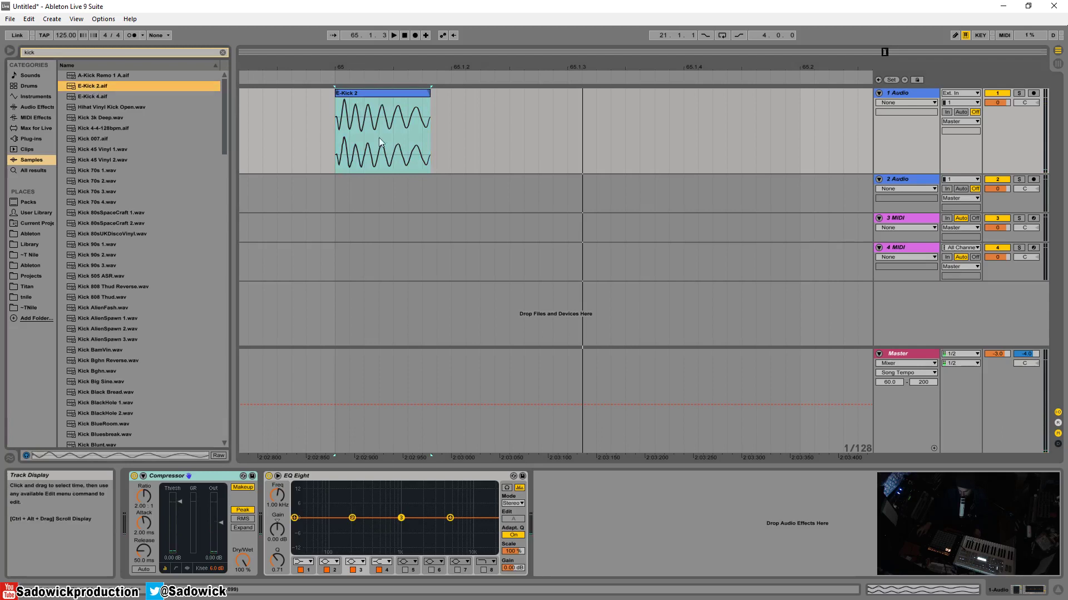
click(380, 116)
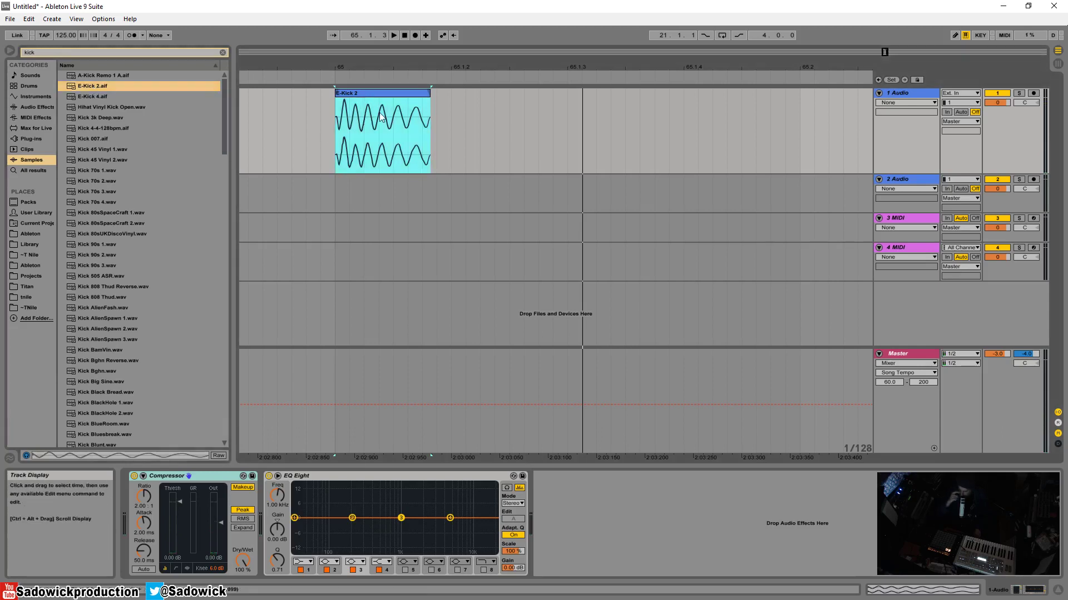
Step: Show the fades on the E-Kick 2 clip
right_click(352, 119)
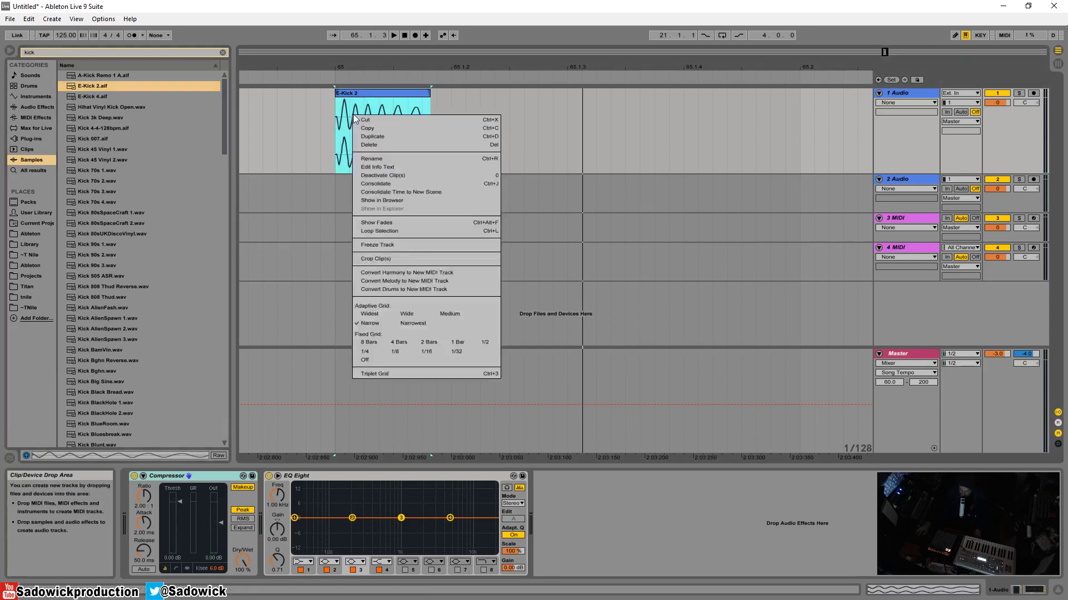
click(395, 221)
right_click(376, 133)
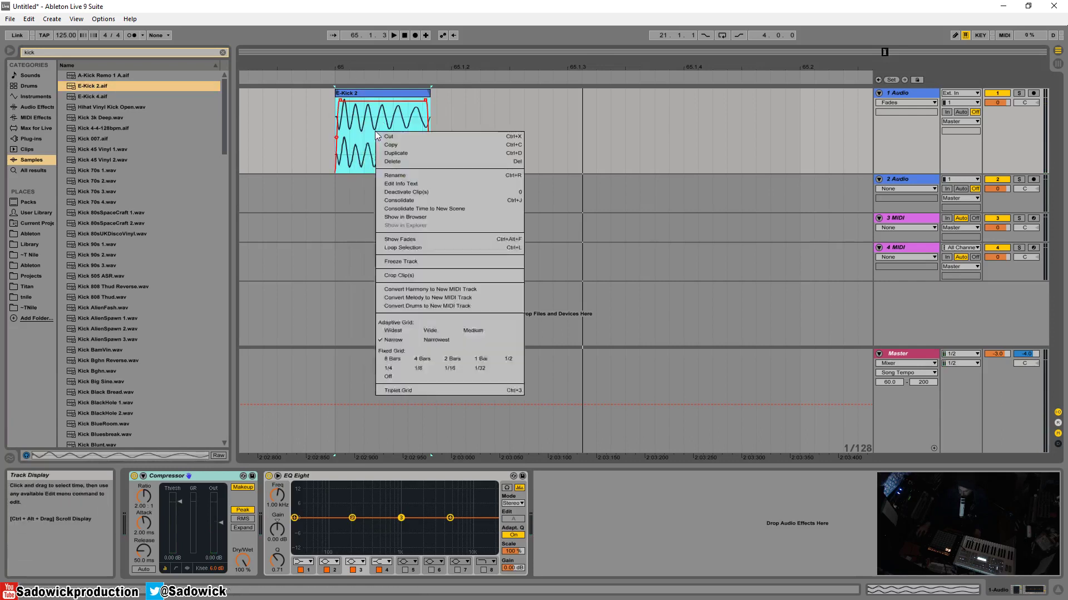
click(415, 241)
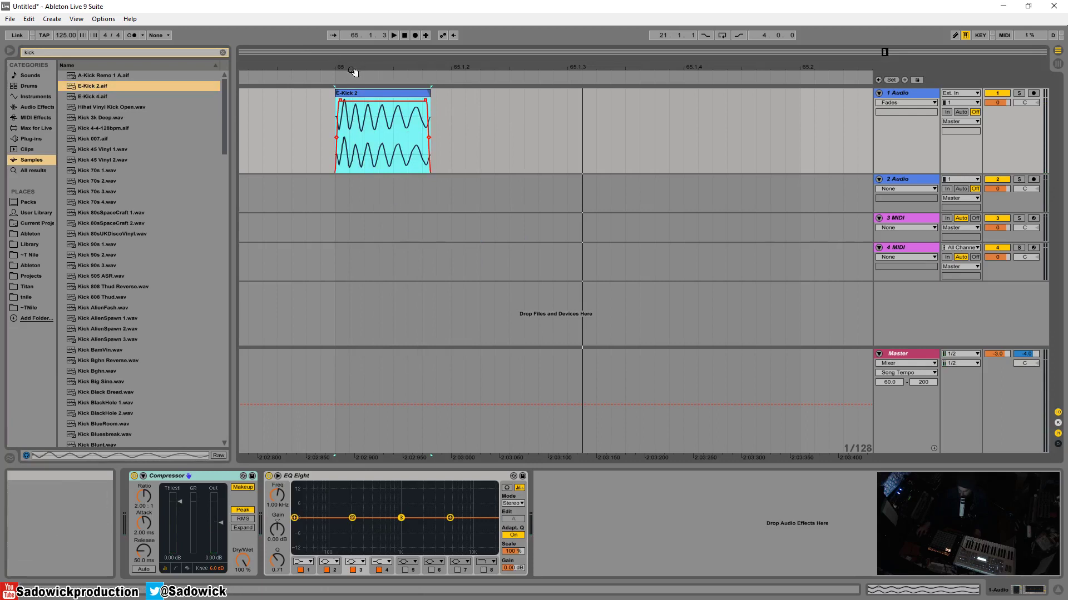
Step: Shorten the E-Kick 2 clip's fade-in to its minimum at the clip start and inspect the initial transient
drag(354, 71, 359, 95)
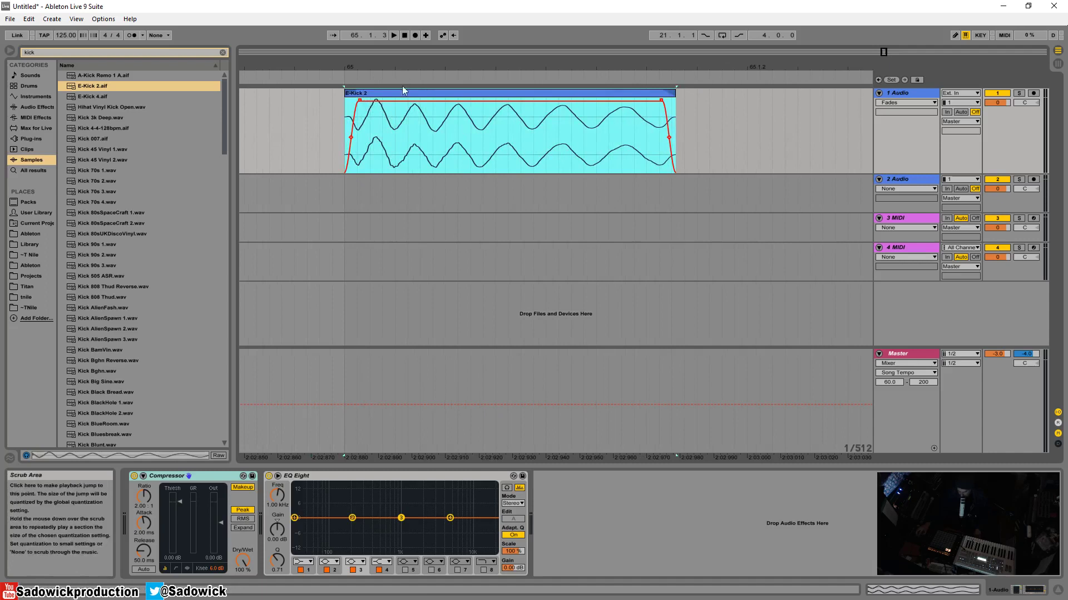
click(362, 105)
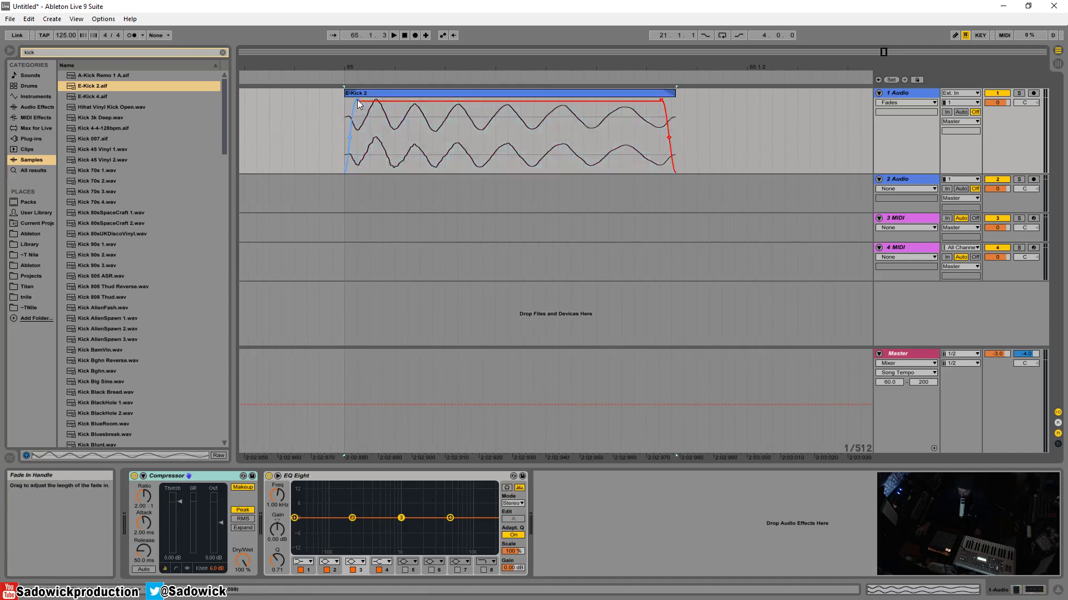
drag(355, 100, 312, 110)
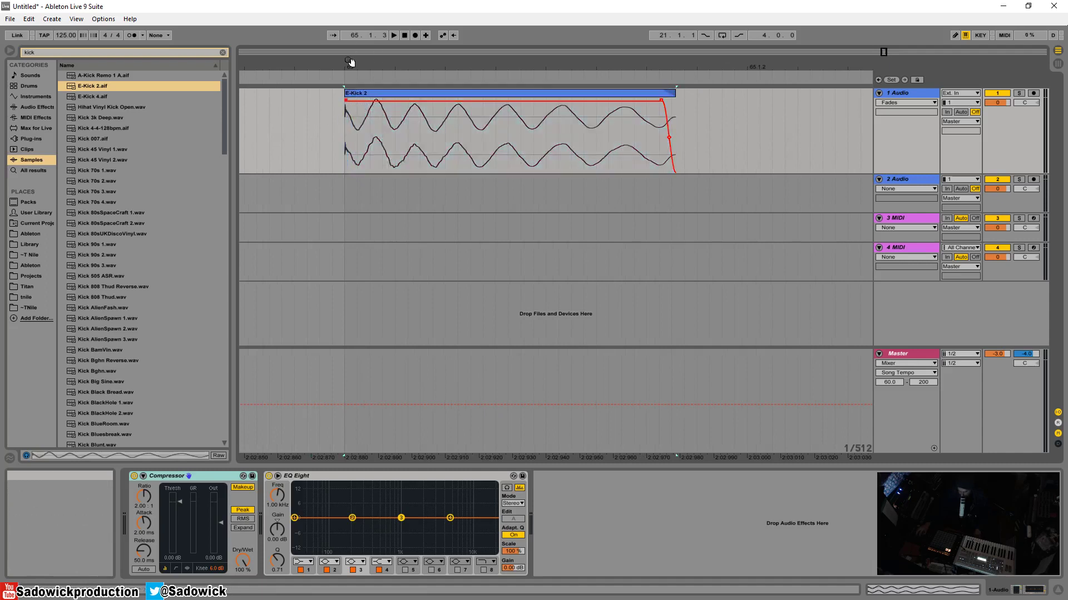
drag(345, 64, 344, 126)
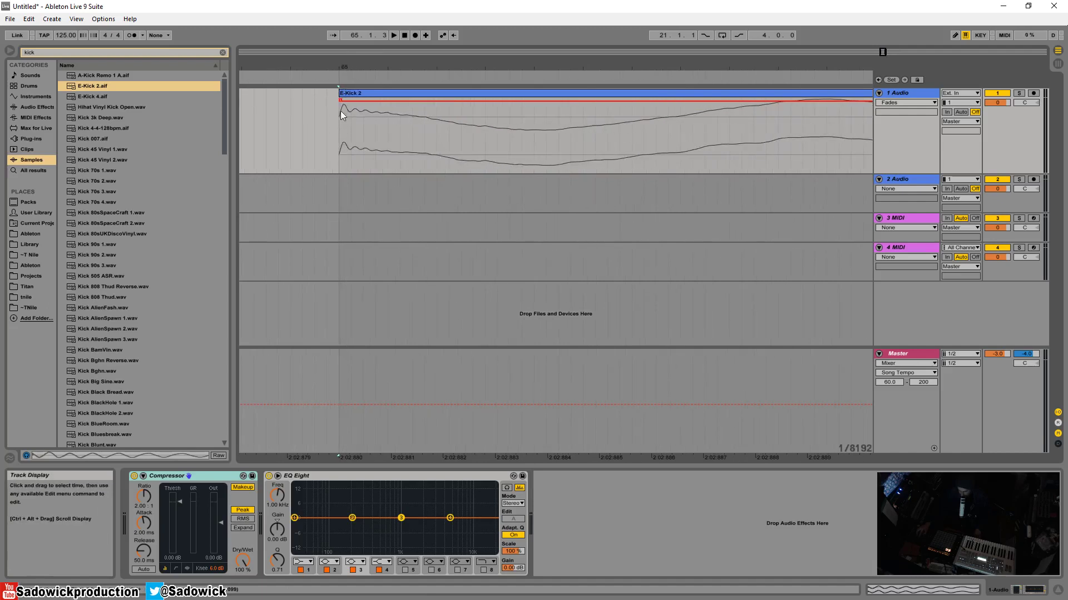
Step: Play the E-Kick 2 clip from its start to hear it with the shortened fade-in
click(369, 94)
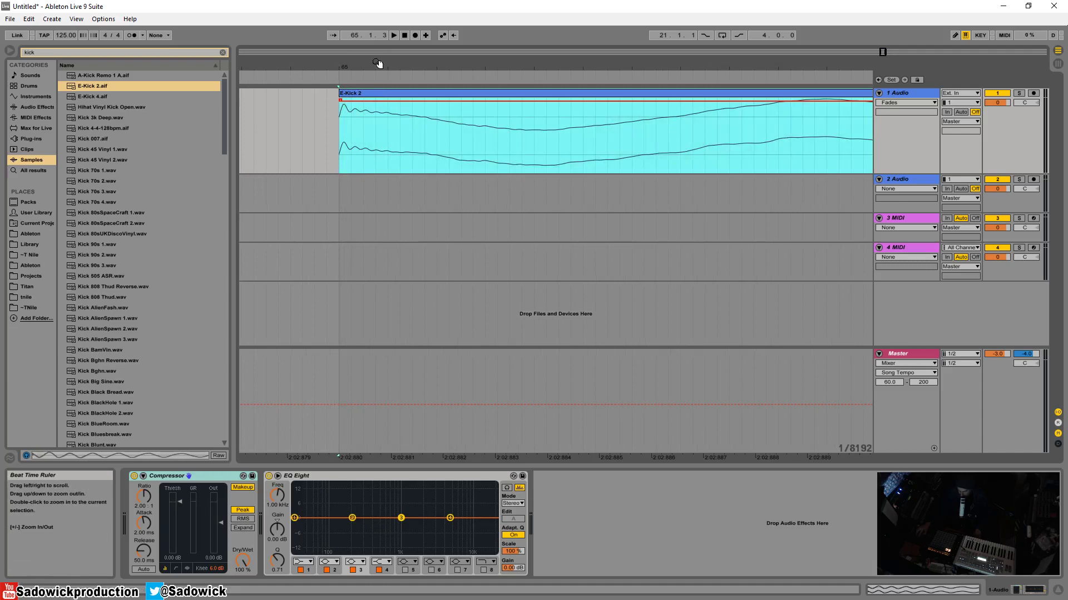
drag(379, 64, 357, 56)
key(space)
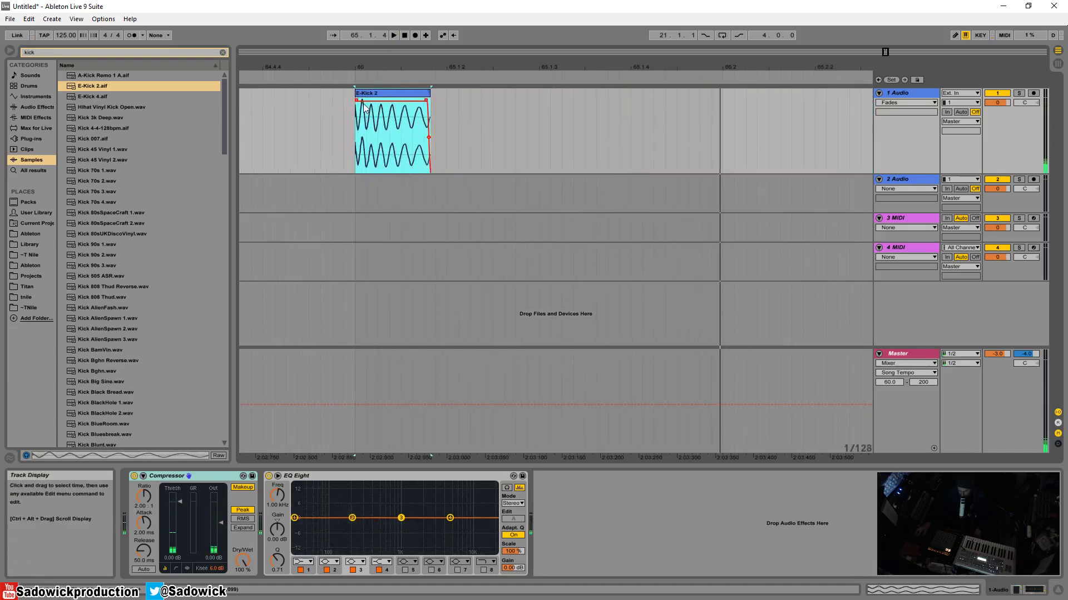
mouse_move(449, 66)
mouse_down()
mouse_move(401, 62)
mouse_move(403, 71)
mouse_move(449, 62)
mouse_up()
click(452, 102)
key(space)
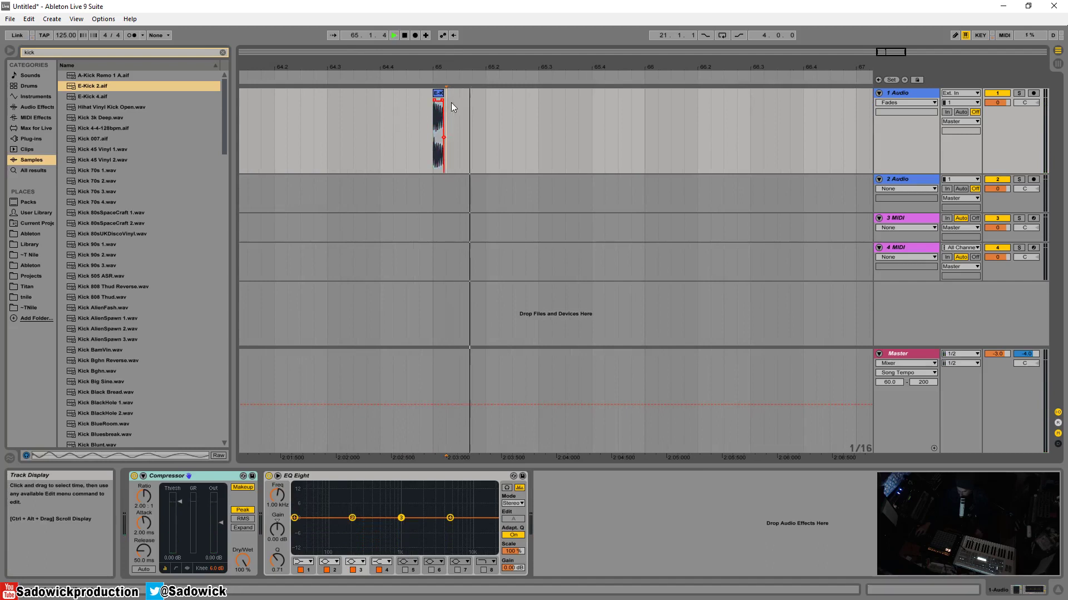
Step: Duplicate the one-beat section holding the E-Kick 2 clip three times so bar 65 has a kick on every beat
drag(486, 109, 433, 148)
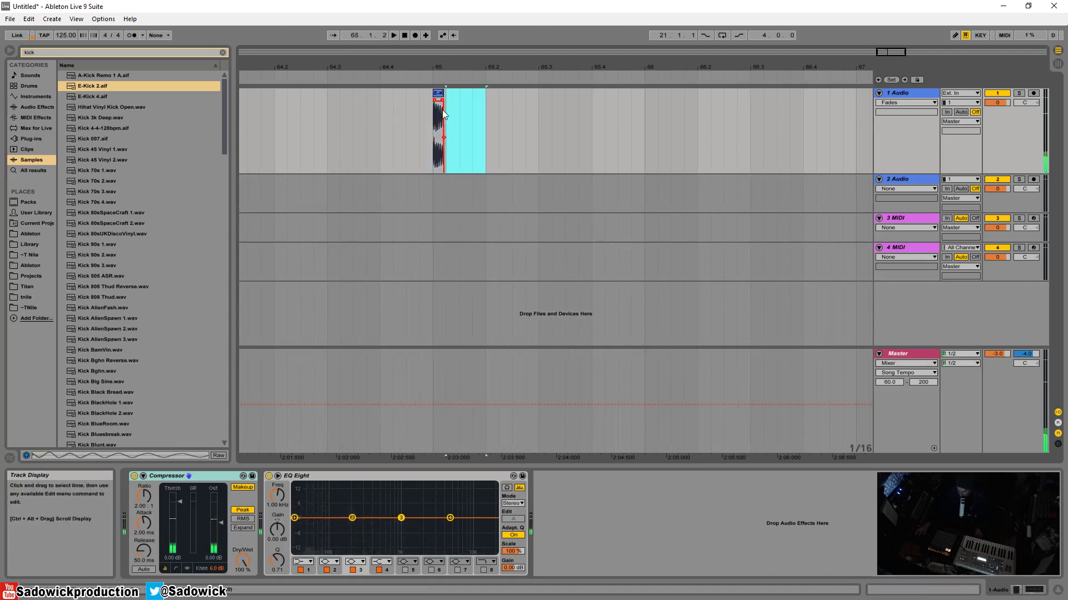
drag(518, 66, 436, 63)
mouse_move(427, 103)
mouse_down()
mouse_move(399, 114)
mouse_move(411, 113)
mouse_up()
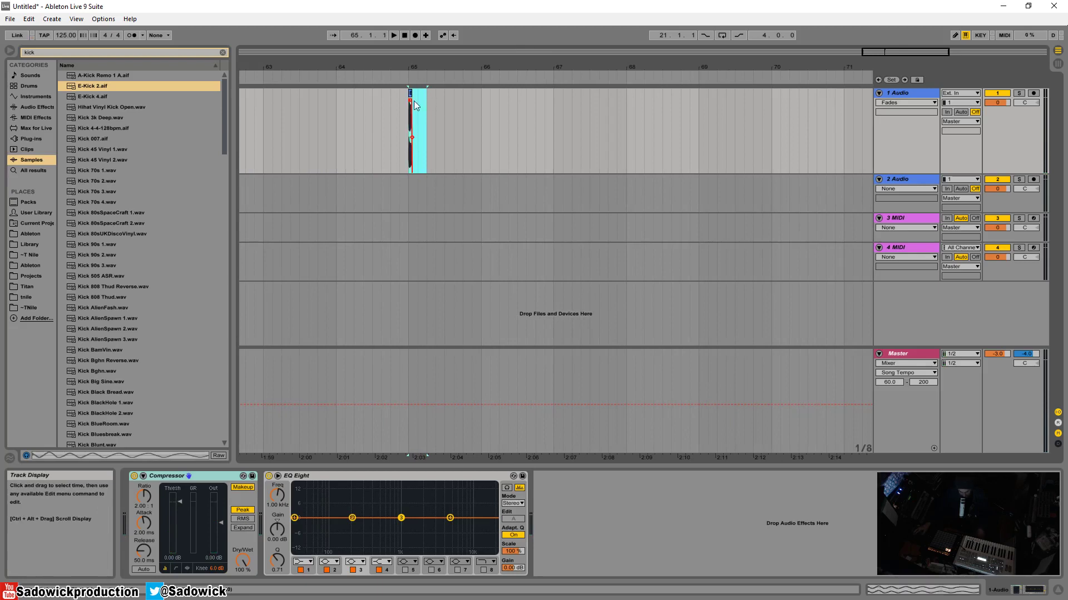
key(ctrl+d)
key(ctrl+d)
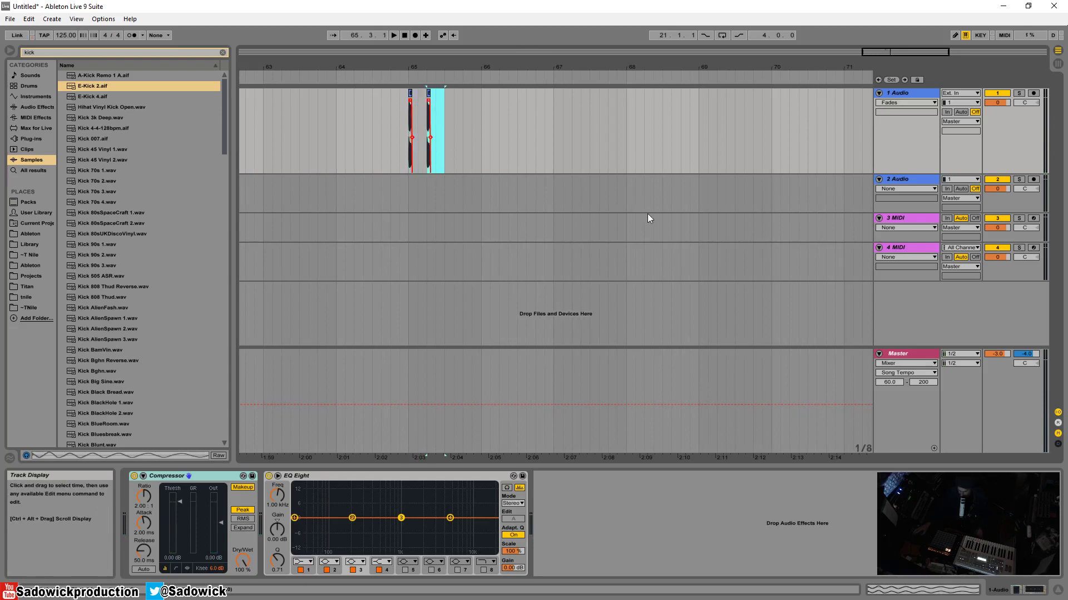
key(ctrl+d)
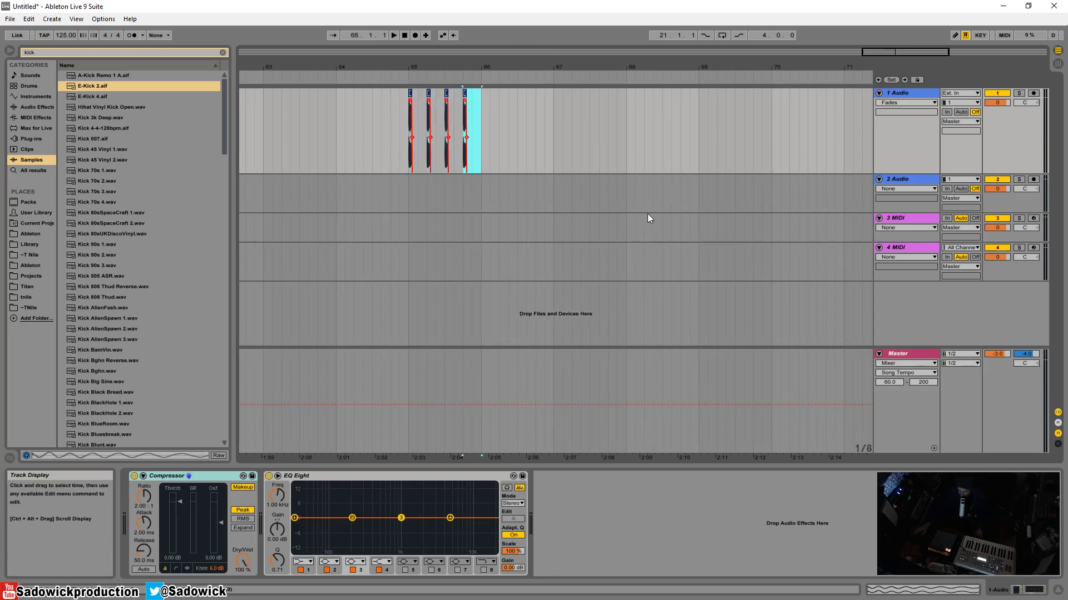
Step: Play the four-kick bar and loop that selection, from 65.1.1 for one bar
drag(482, 115, 408, 123)
key(space)
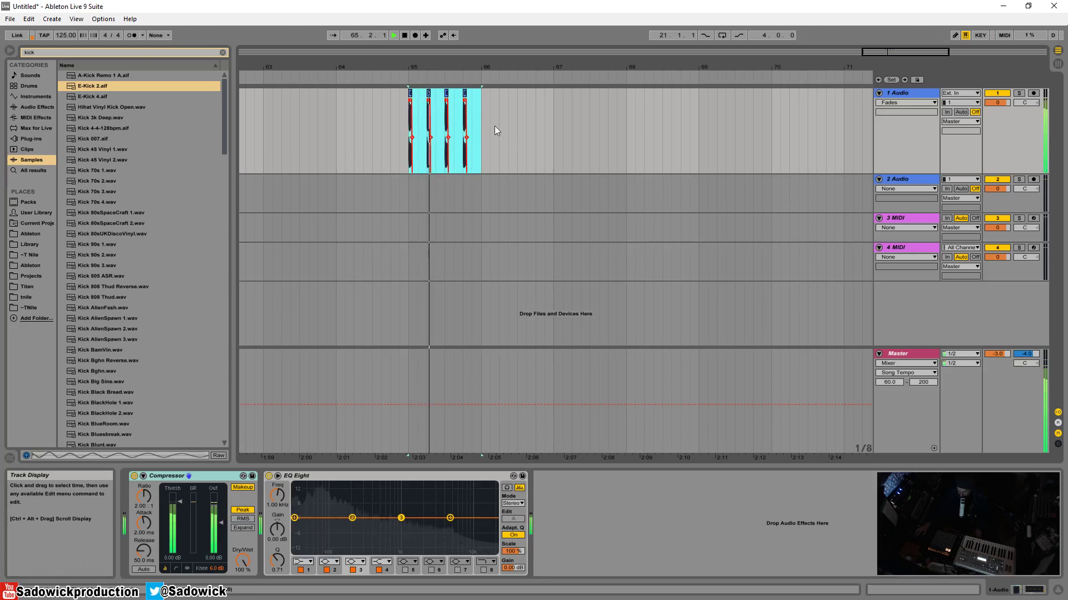
key(space)
right_click(448, 93)
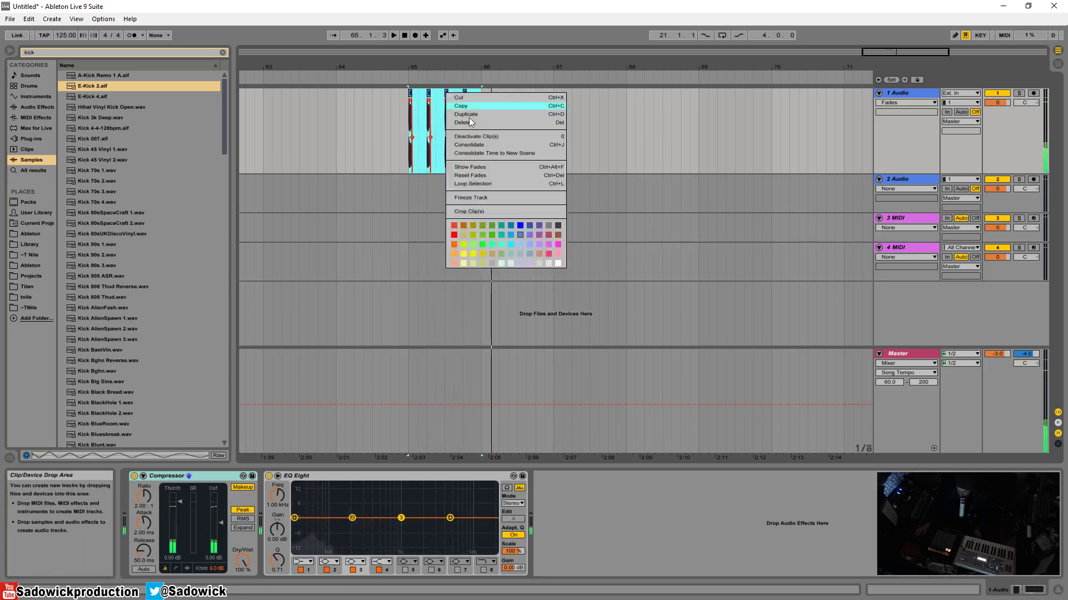
click(484, 183)
drag(440, 67, 400, 123)
drag(459, 65, 506, 66)
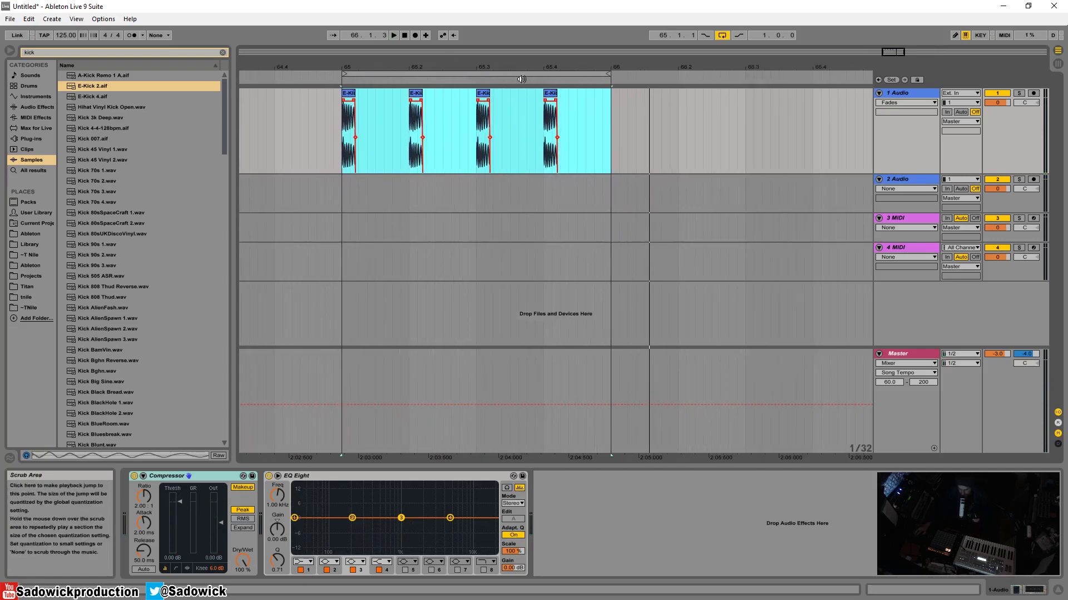
drag(548, 65, 449, 39)
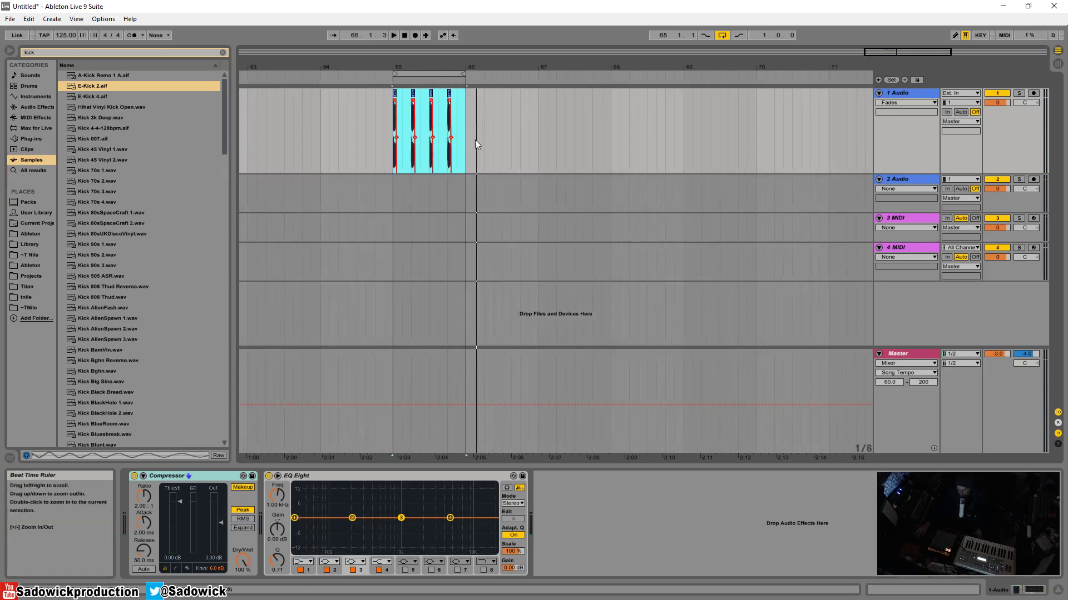
drag(466, 134, 393, 135)
mouse_move(492, 66)
mouse_down()
mouse_move(569, 37)
mouse_move(491, 63)
mouse_up()
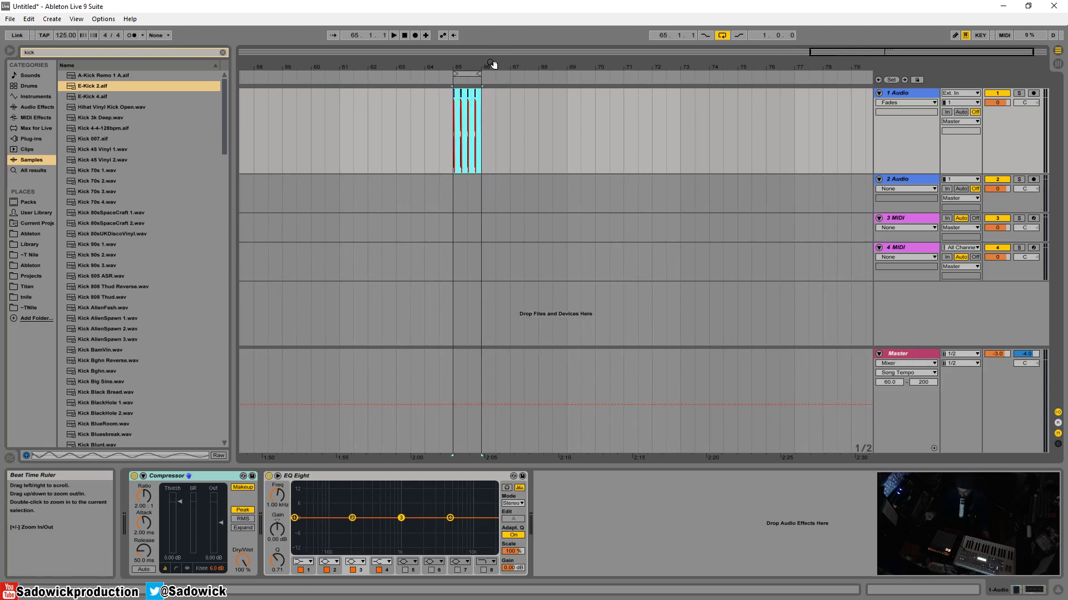
drag(472, 63, 476, 67)
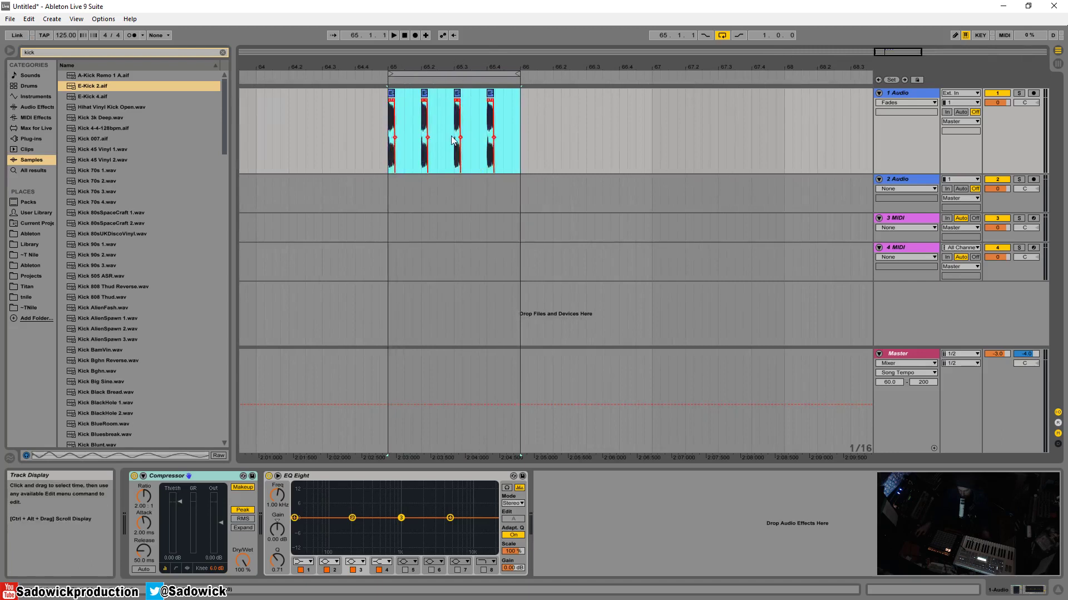
Step: Search the samples for clap and place Clap 8xPeople.wav on the 2 Audio track at beats 2 and 4 of bar 65
click(110, 52)
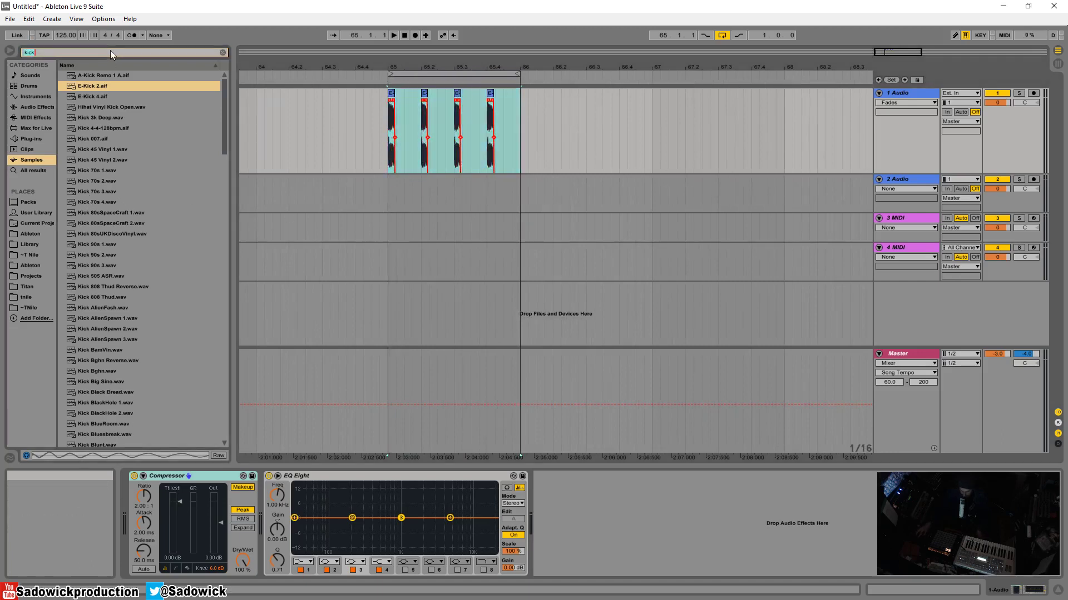
text(clap)
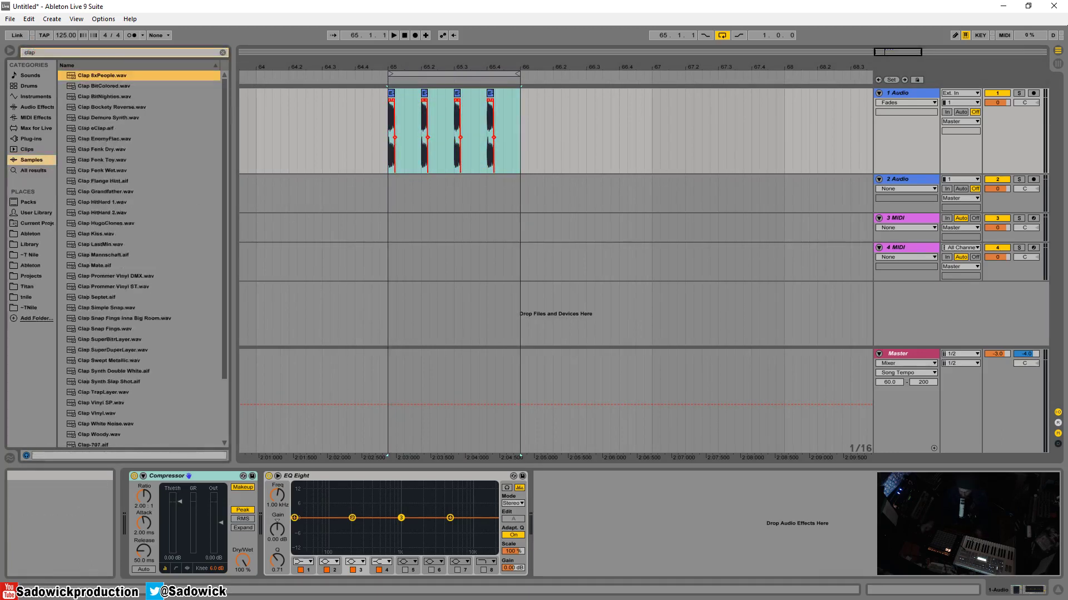
drag(90, 75, 455, 188)
key(ctrl+d)
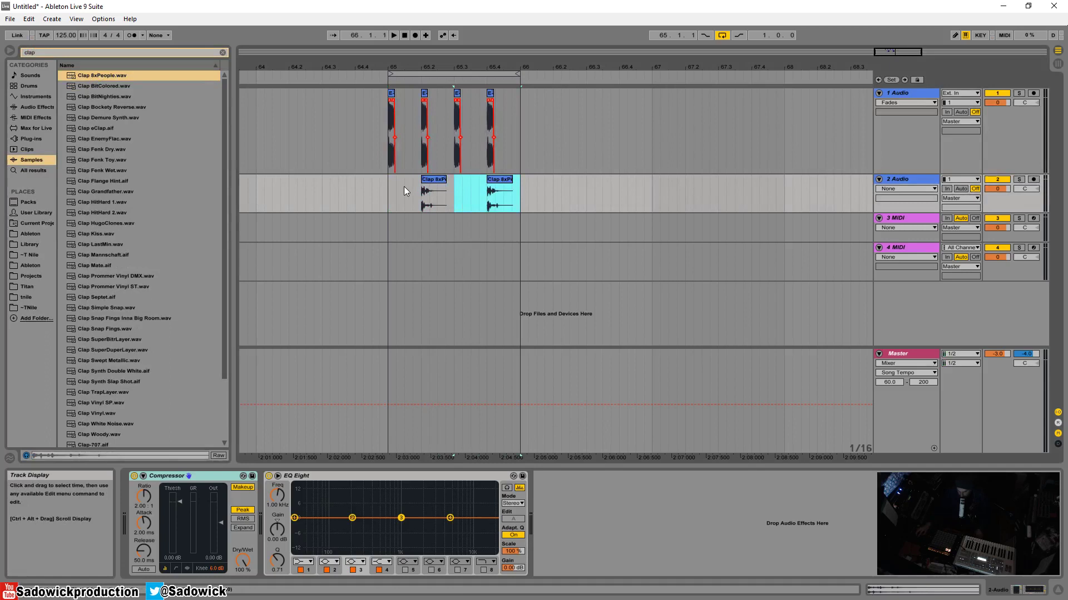
Step: Play the kick and clap loop and lower the volume of 2 Audio to -2.9 and of 1 Audio to -1.5
click(387, 156)
key(space)
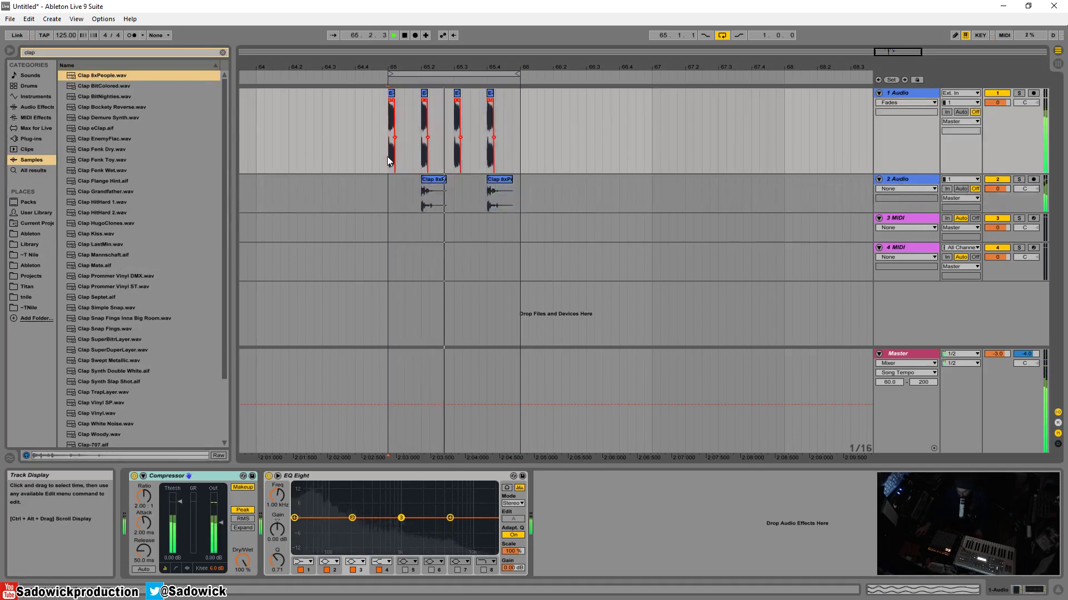
drag(1004, 189, 1004, 198)
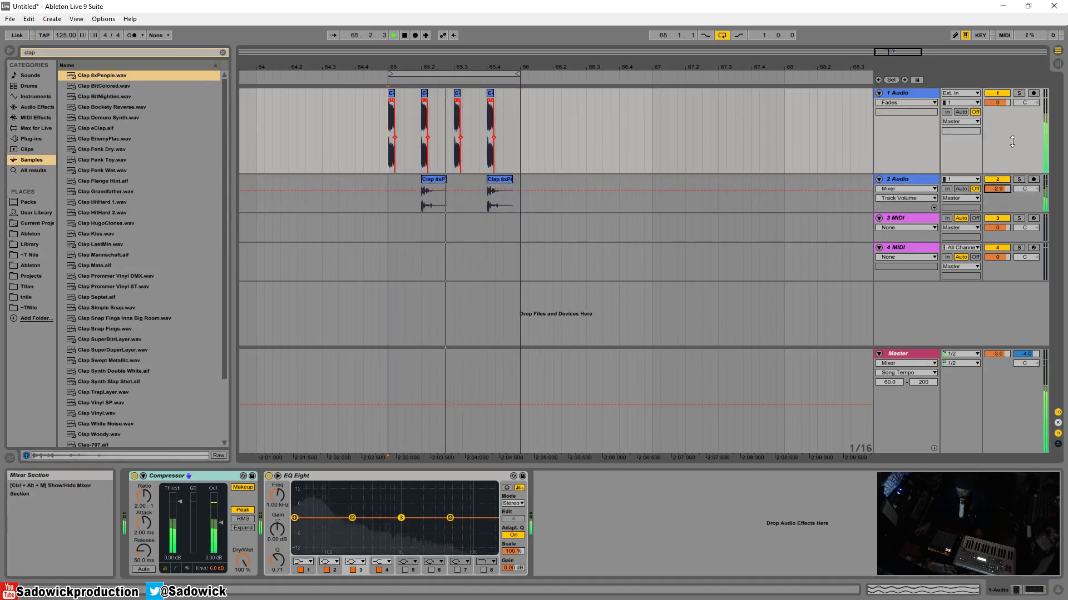
key(space)
drag(995, 103, 995, 110)
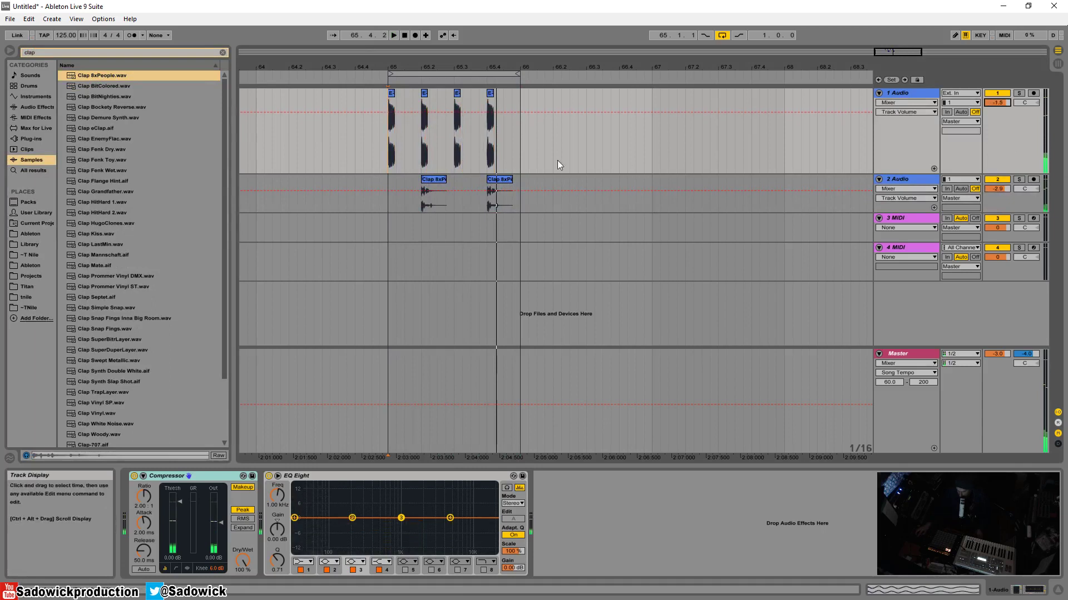
Step: Consolidate the kicks and claps in bar 65 into a single one-bar clip on each audio track
drag(523, 136, 389, 193)
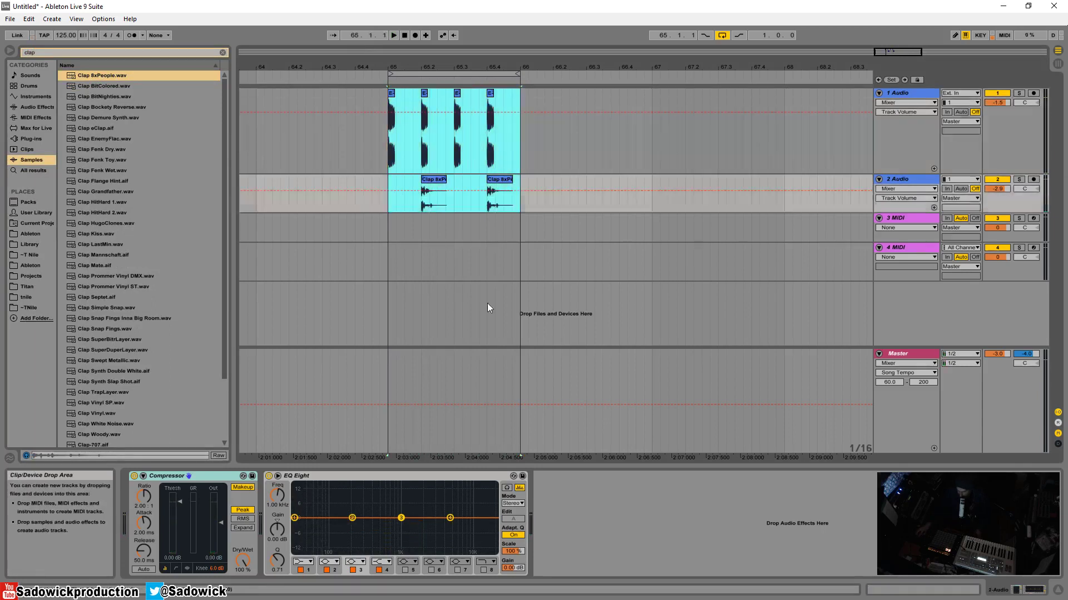
right_click(425, 98)
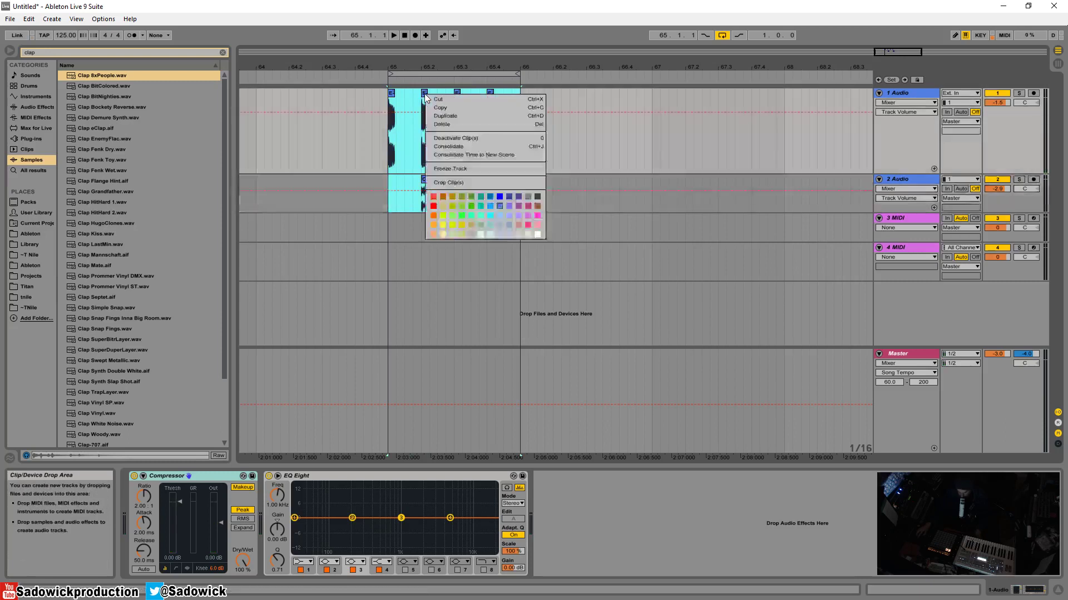
click(460, 146)
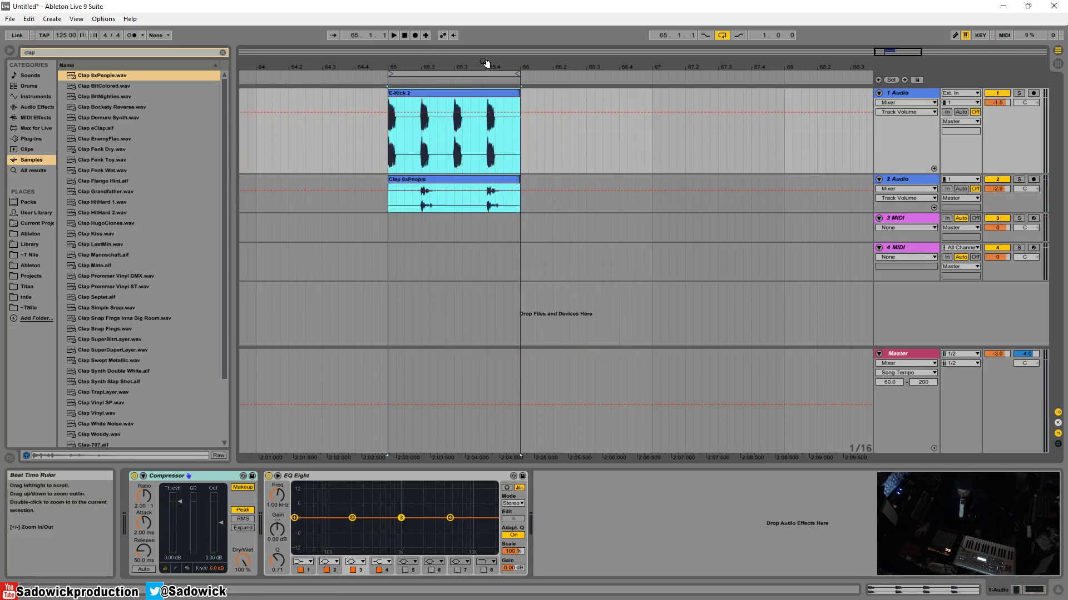
Step: Duplicate the consolidated one-bar kick and clap clips three times to fill bars 65 to 68
drag(487, 65, 404, 66)
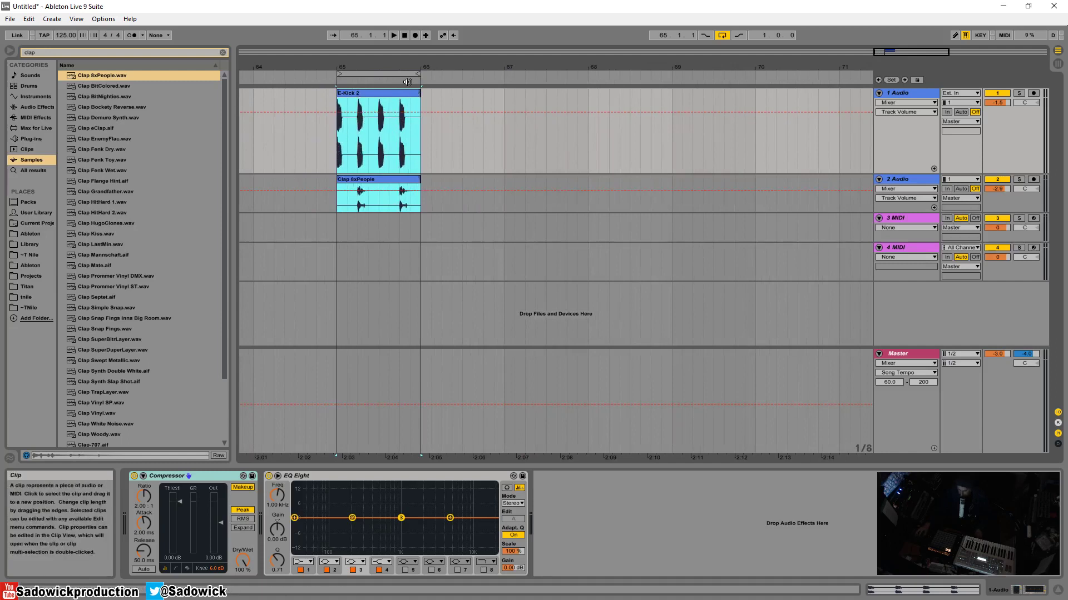
drag(401, 69, 399, 77)
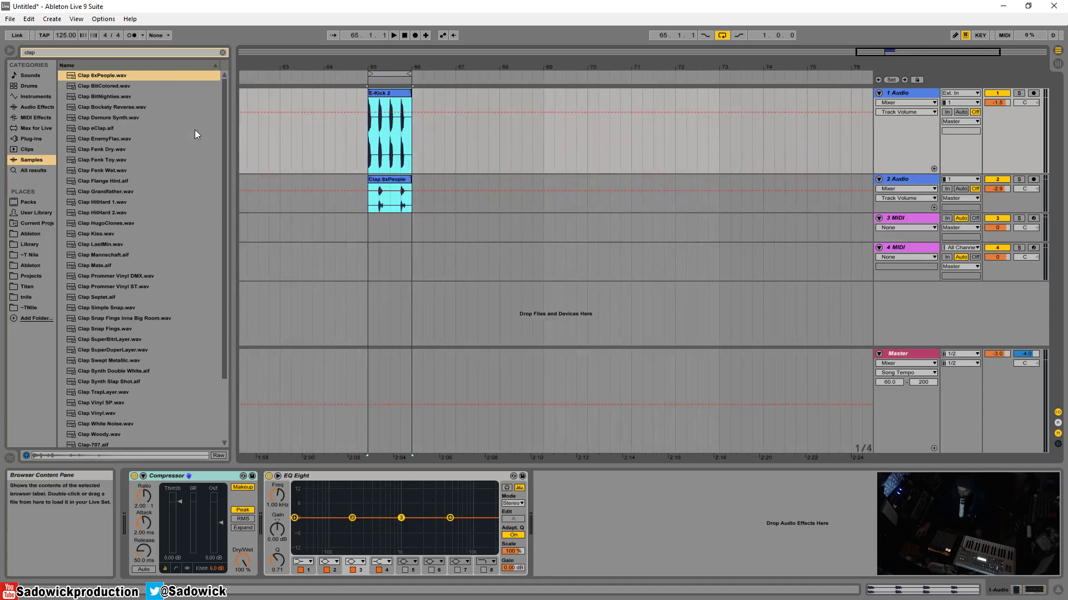
drag(382, 68, 345, 70)
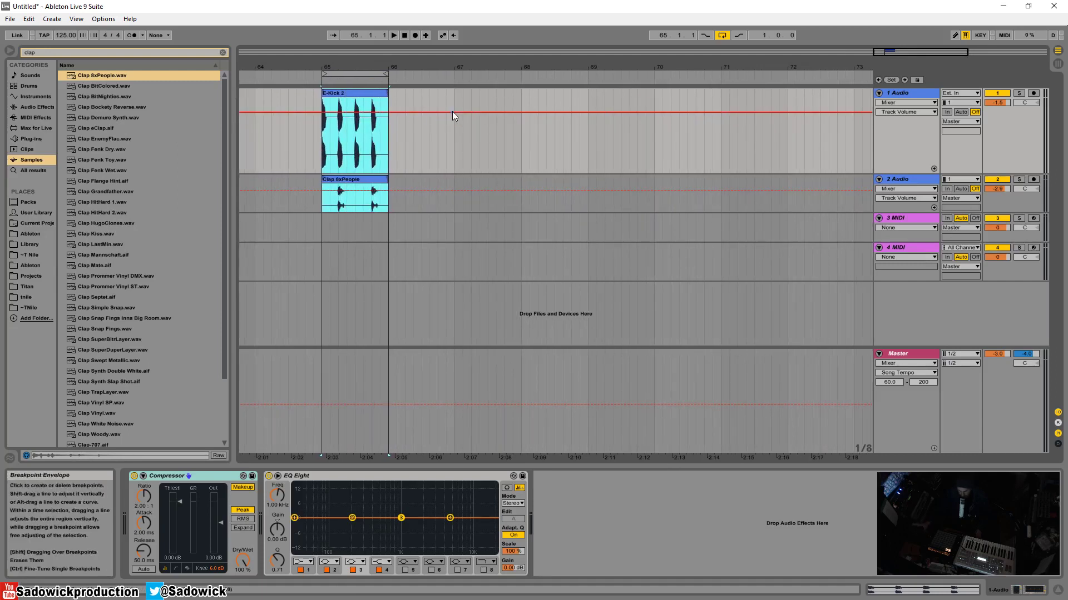
drag(397, 68, 397, 57)
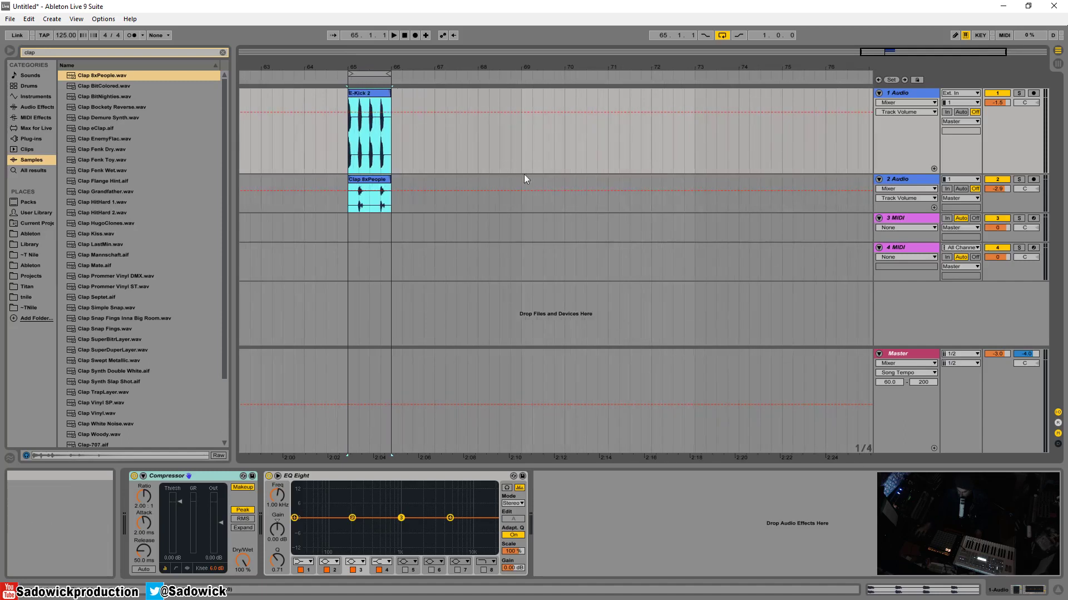
drag(394, 104, 349, 113)
key(ctrl+d)
key(ctrl+d)
key(ctrl+d)
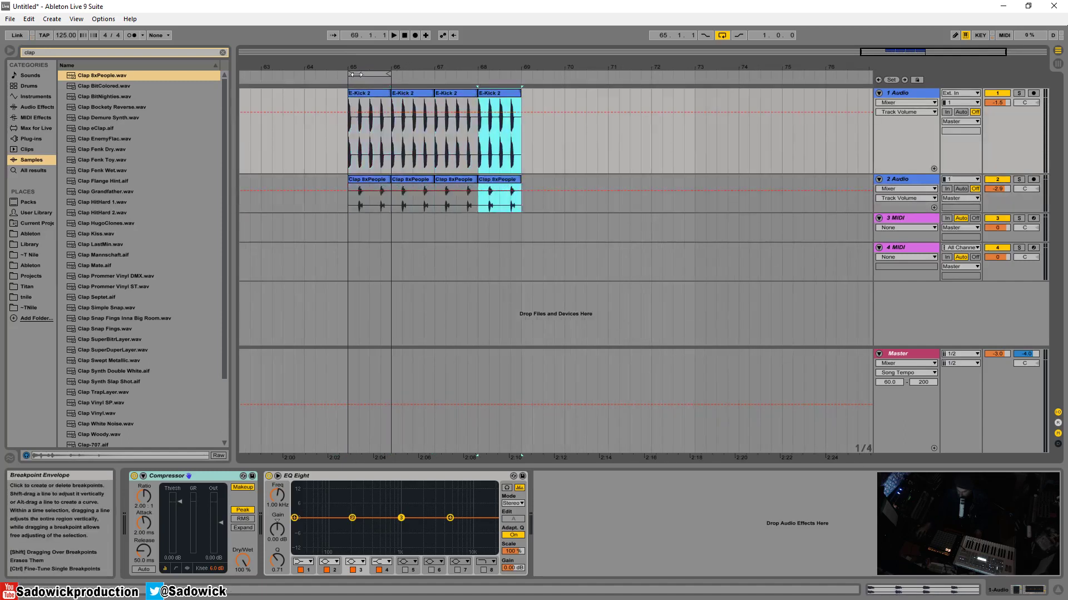
Step: Extend the arrangement loop to four bars and duplicate the kick and clap clips up to bar 73
drag(389, 74, 520, 74)
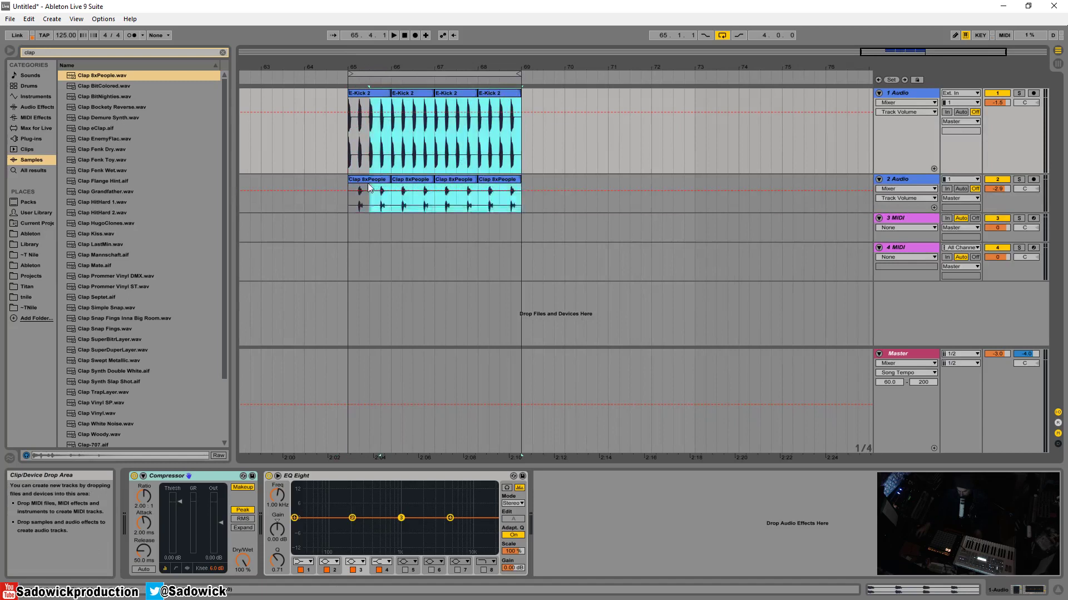
key(ctrl+d)
Step: Turn on Loop for the first kick and clap clips together and extend both from bar 65 to bar 73
click(374, 92)
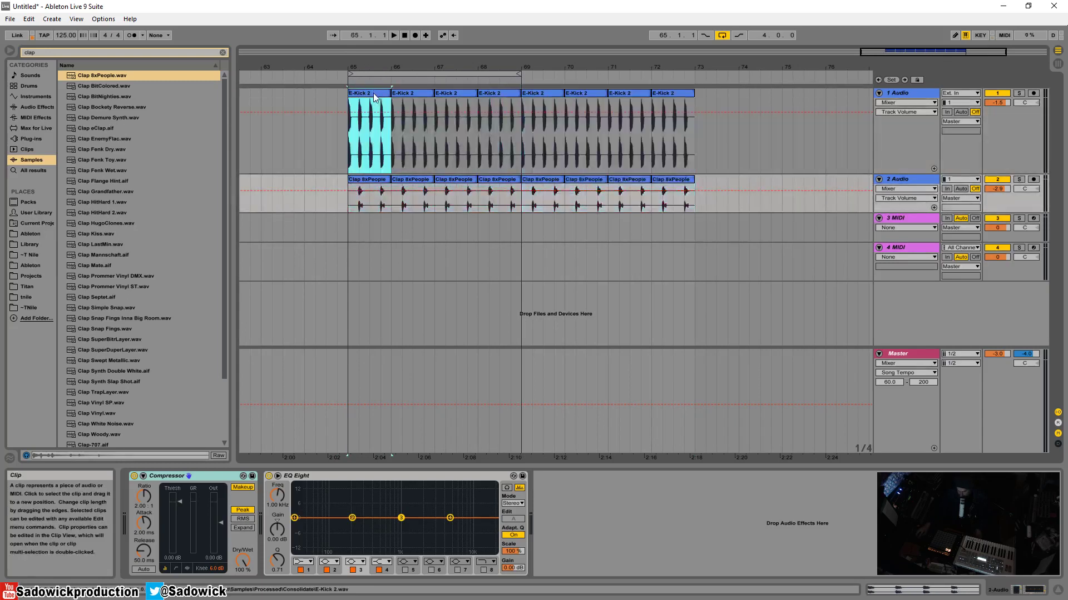
shift+click(372, 179)
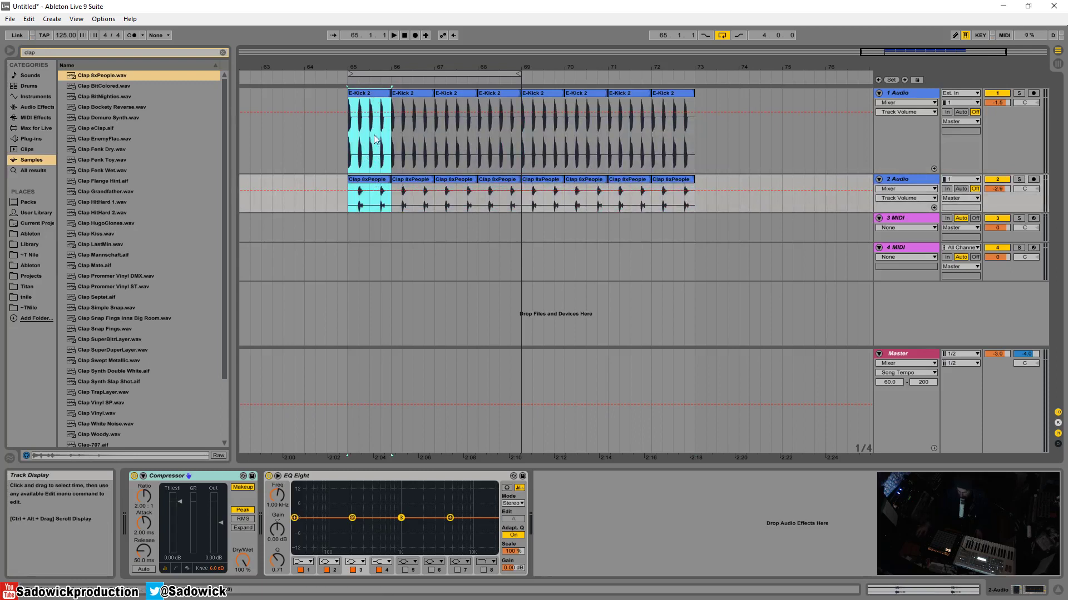
click(939, 587)
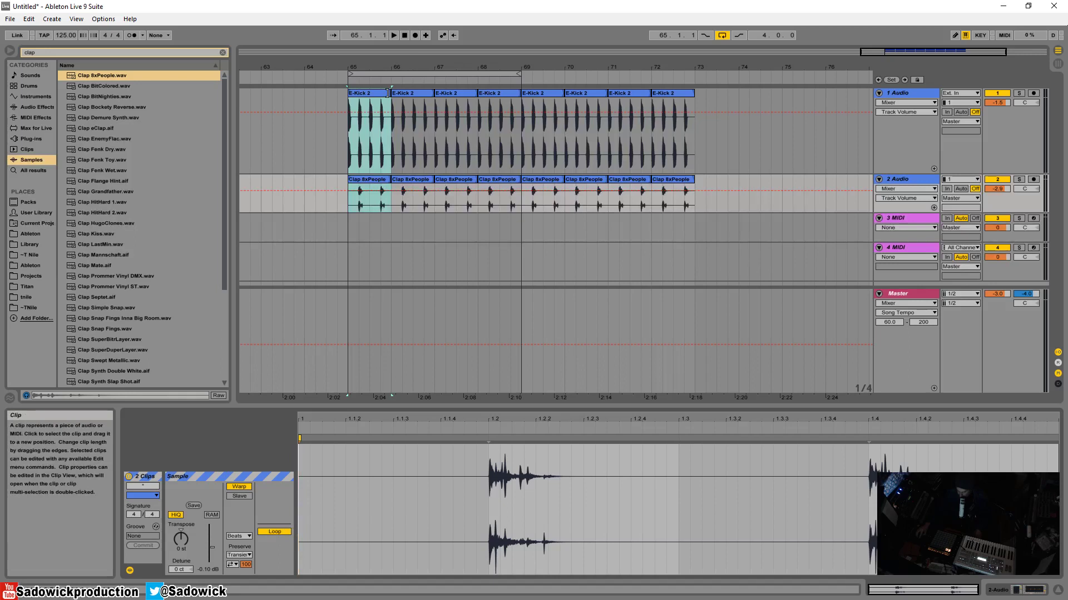
drag(389, 94, 695, 94)
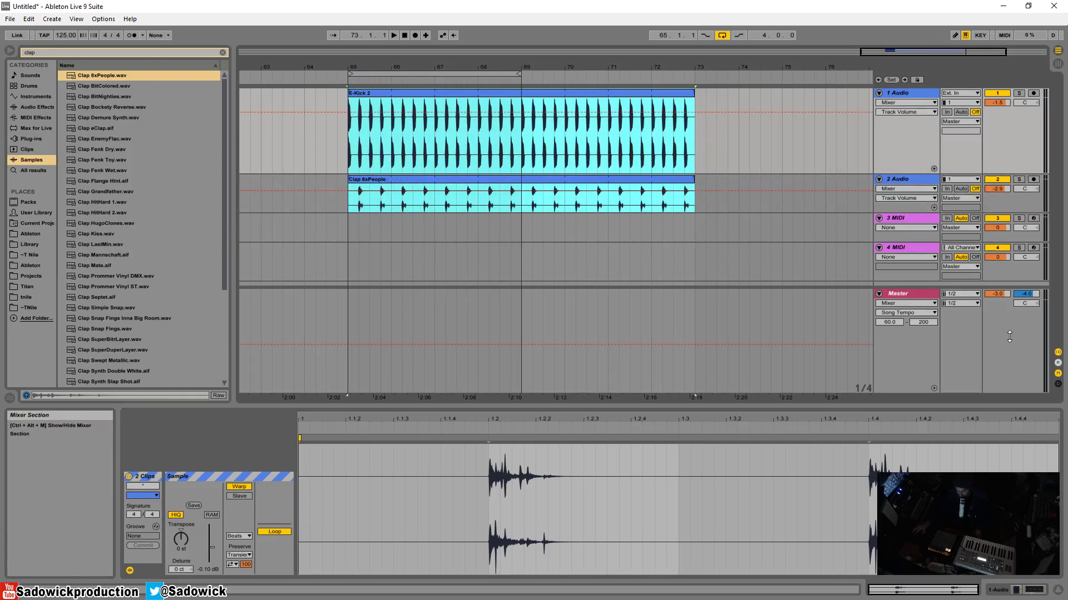
Step: Clear the clap search from the browser and show the MIDI Effects category
drag(490, 64, 548, 49)
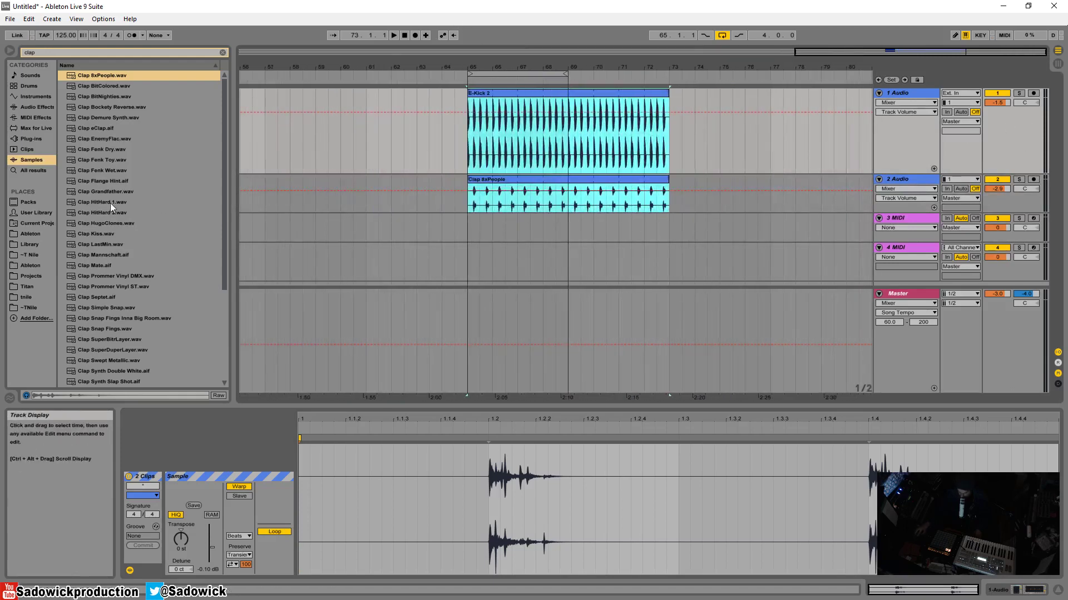
scroll(106, 329, down, 4)
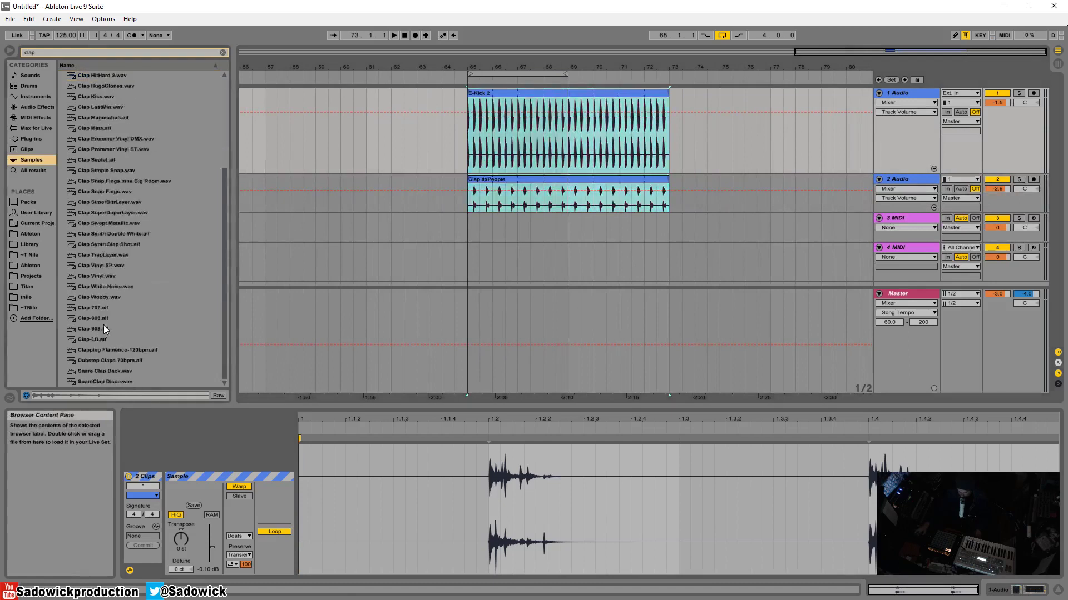
click(223, 53)
click(45, 119)
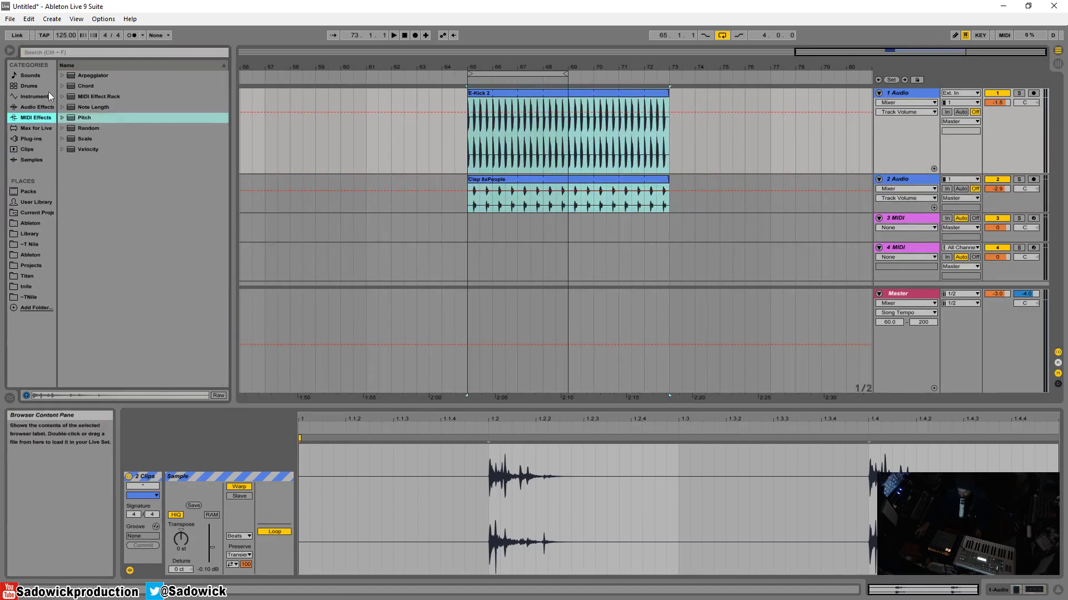
Step: Browse the instruments and load Analog onto the first MIDI track
click(34, 107)
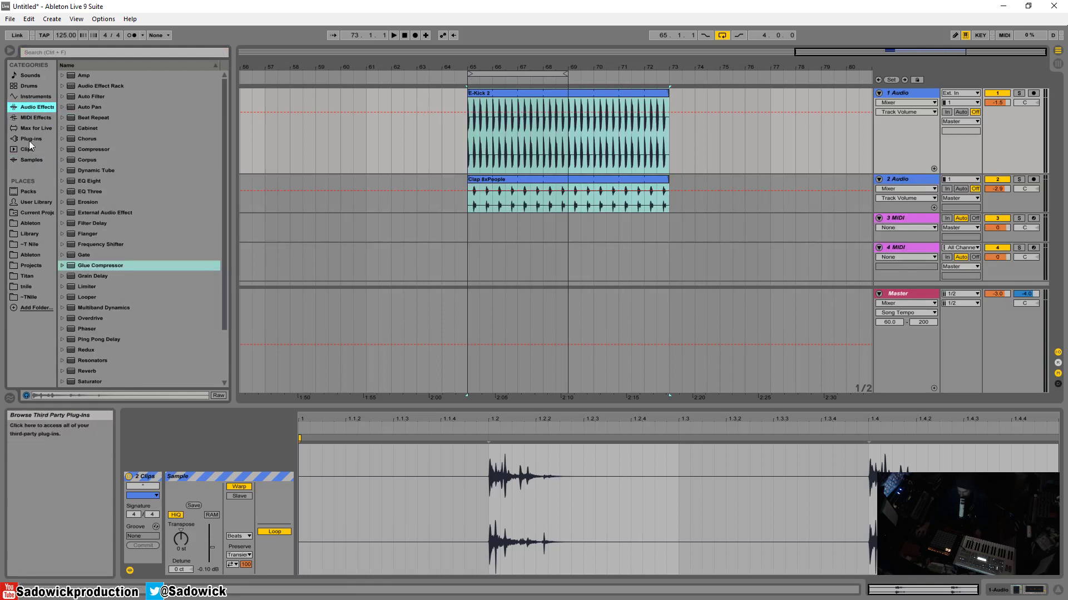
click(35, 96)
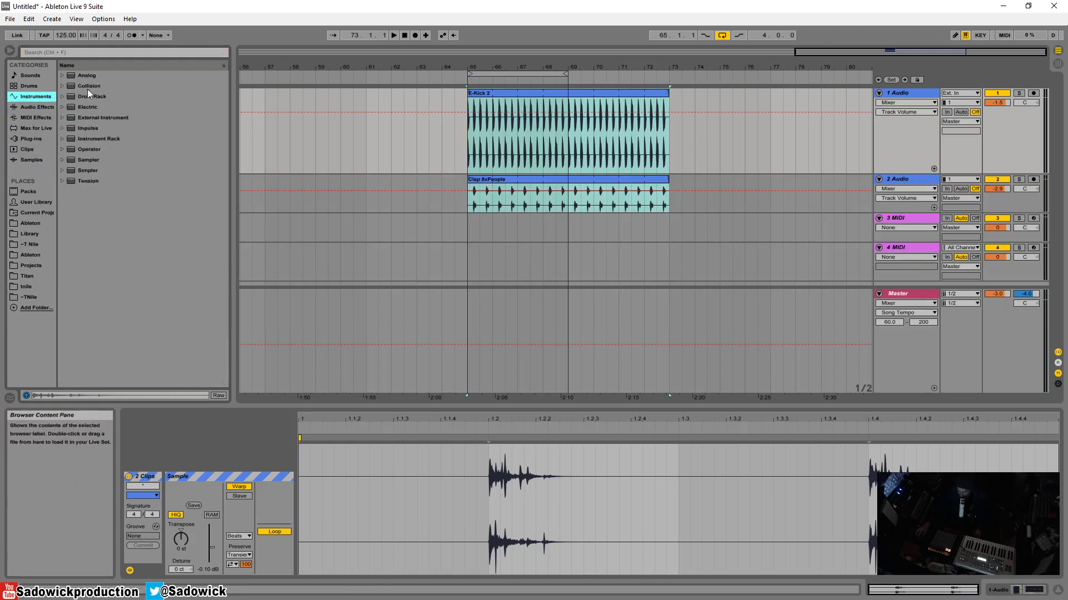
click(81, 75)
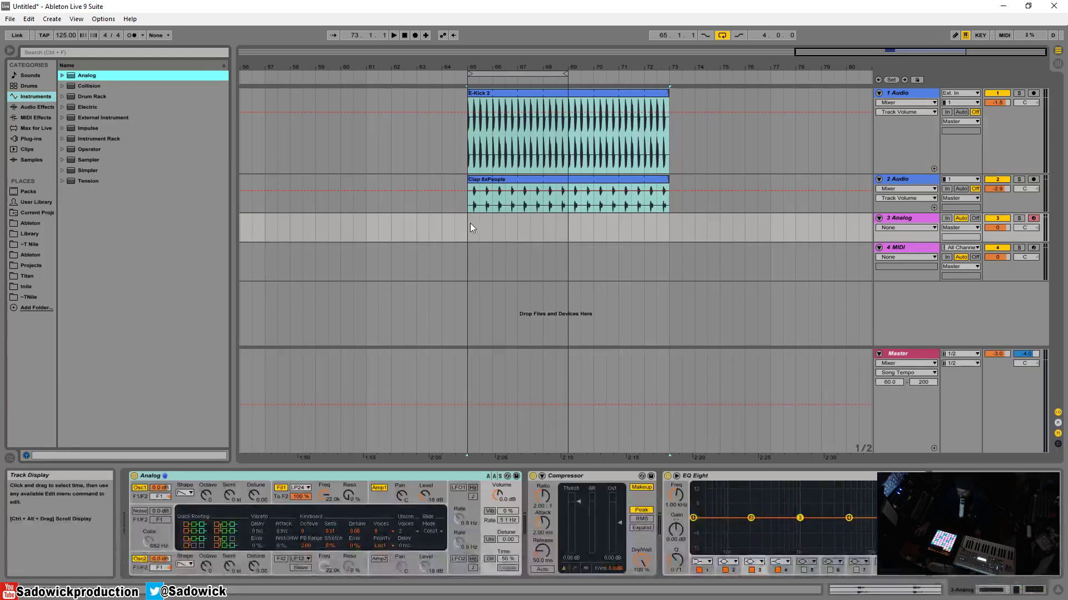
Step: Insert a one-bar MIDI clip at bar 65 on the Analog track and show its note editor
drag(469, 222, 492, 226)
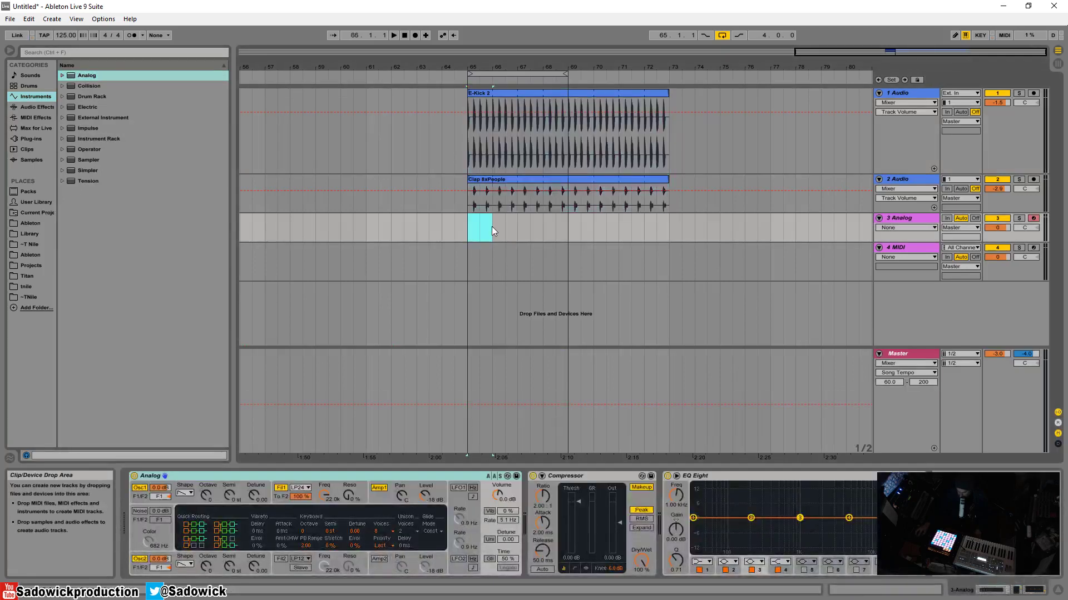
right_click(492, 225)
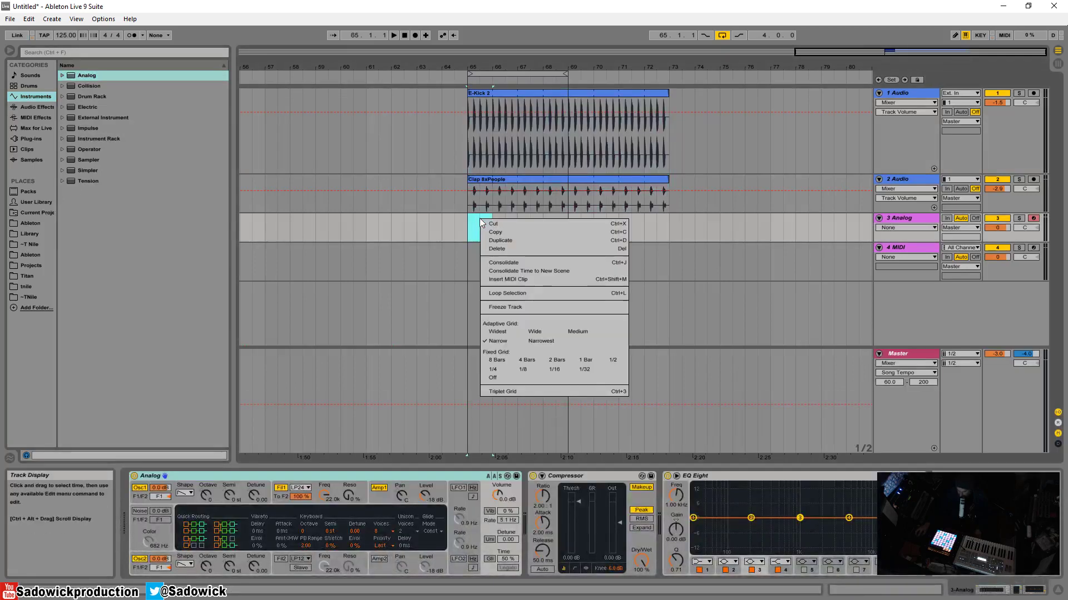
click(516, 279)
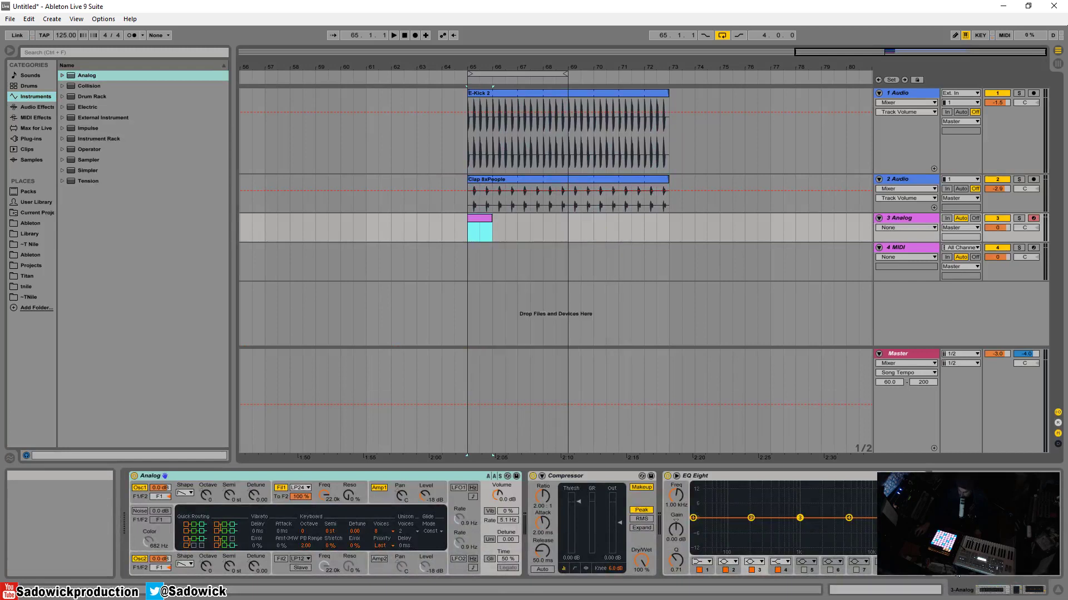
click(872, 584)
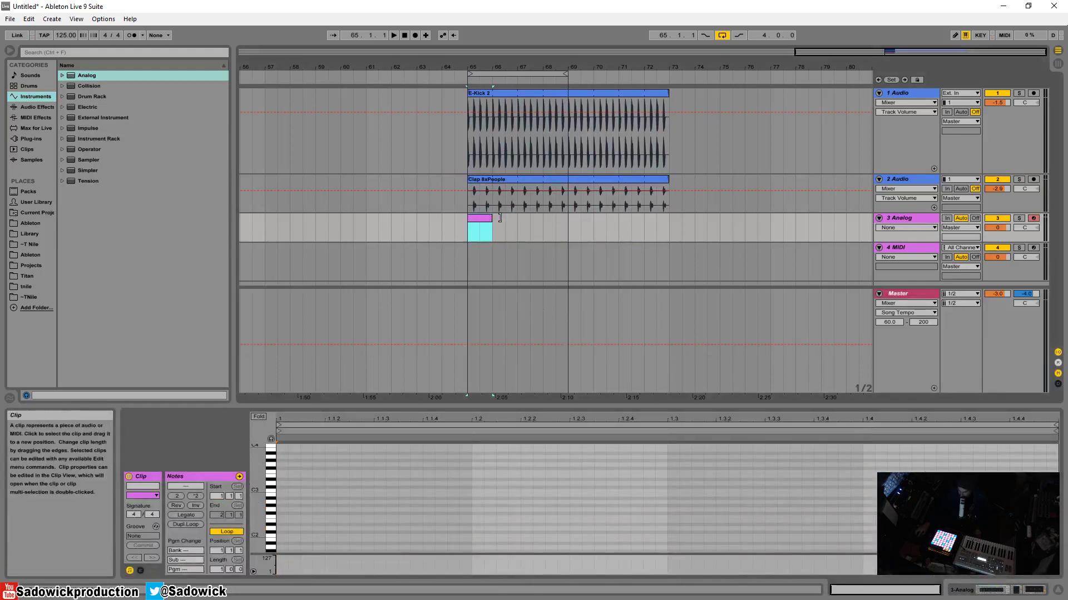
Step: Extend the looping MIDI clip to bar 73 and make the Analog track taller
drag(491, 219, 666, 219)
drag(889, 241, 882, 287)
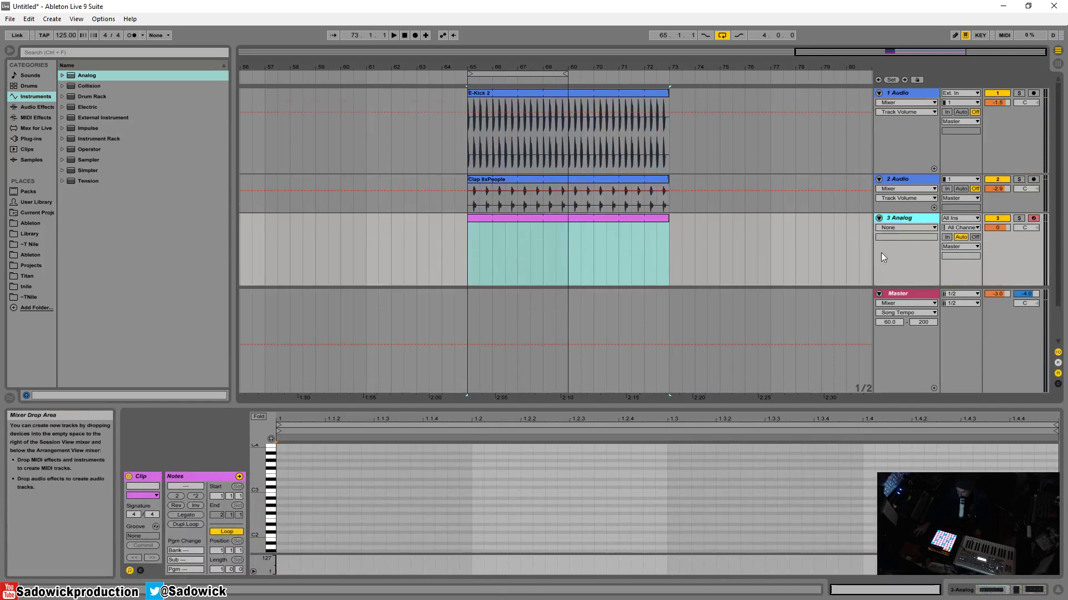
scroll(778, 261, down, 2)
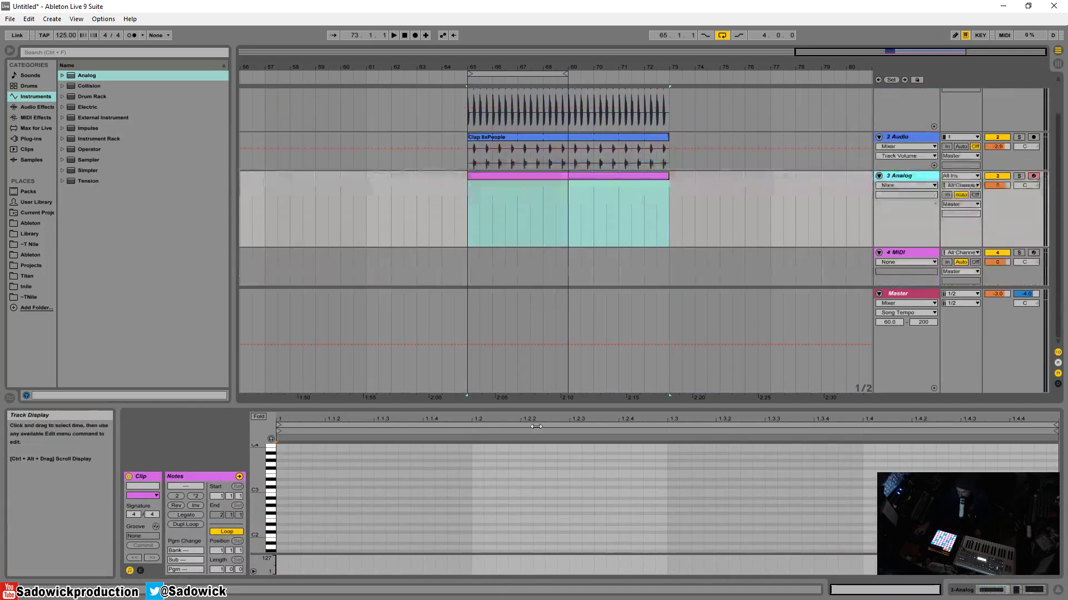
Step: Add three sixteenth notes to the Analog clip at 1.1.2, 1.1.4 and 1.2.3, on B6, E8 and F7
right_click(297, 496)
click(343, 454)
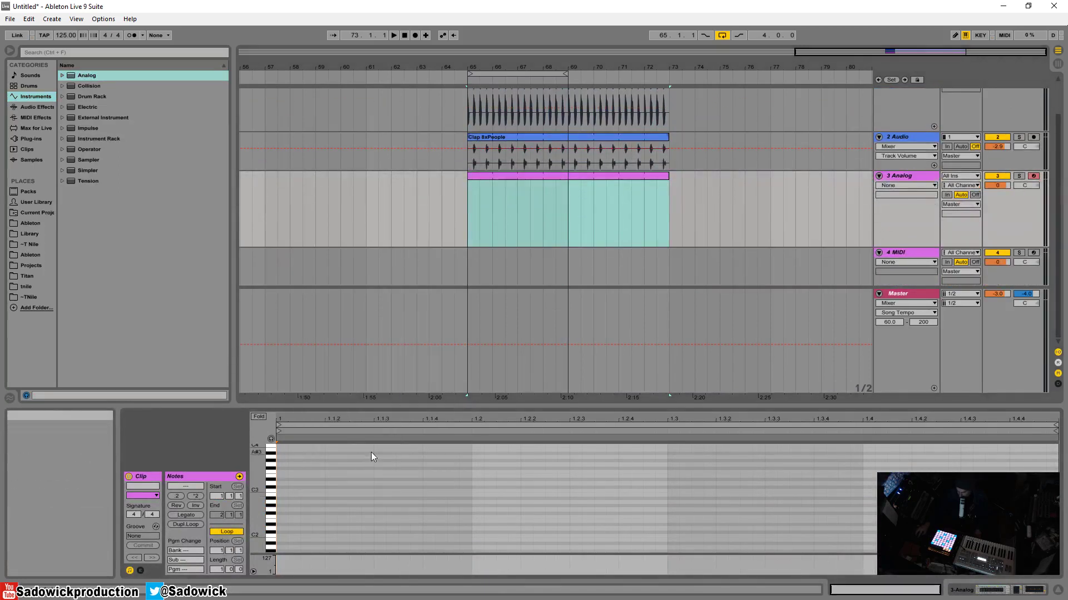
double_click(289, 492)
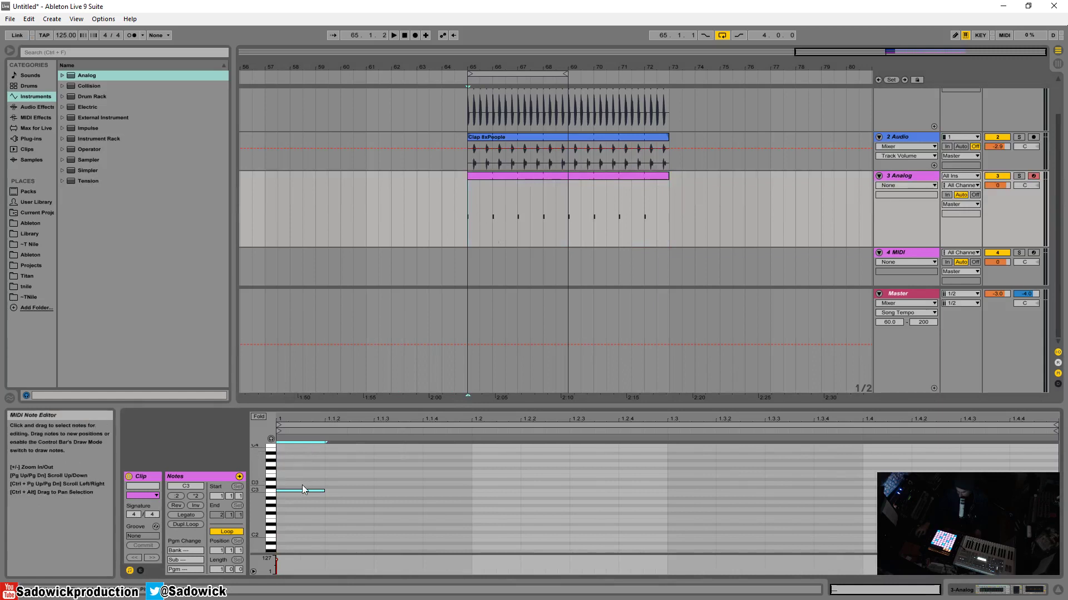
drag(301, 491, 345, 521)
double_click(442, 458)
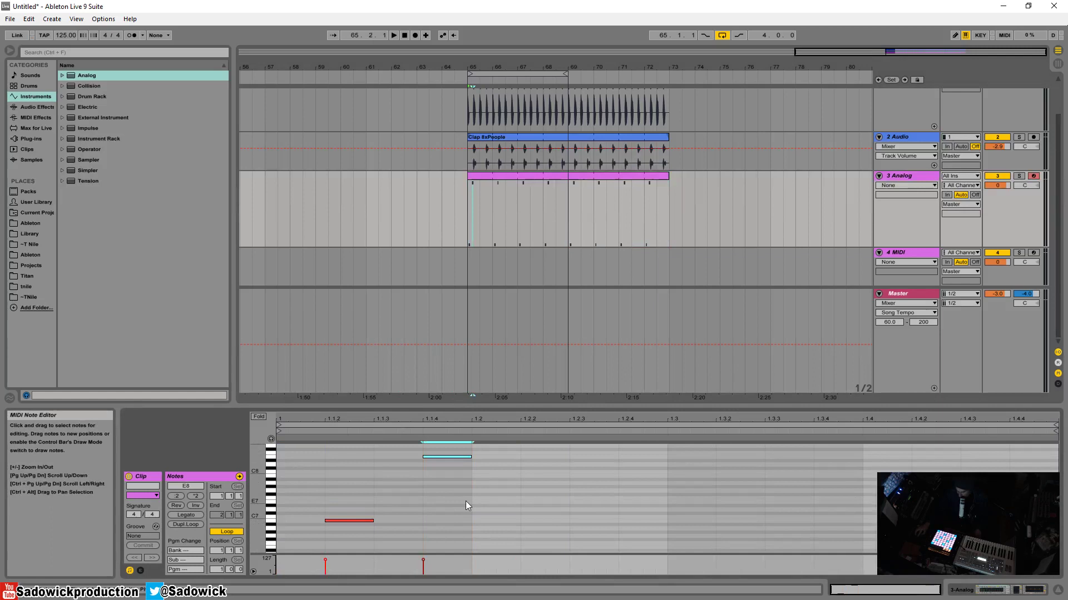
click(523, 463)
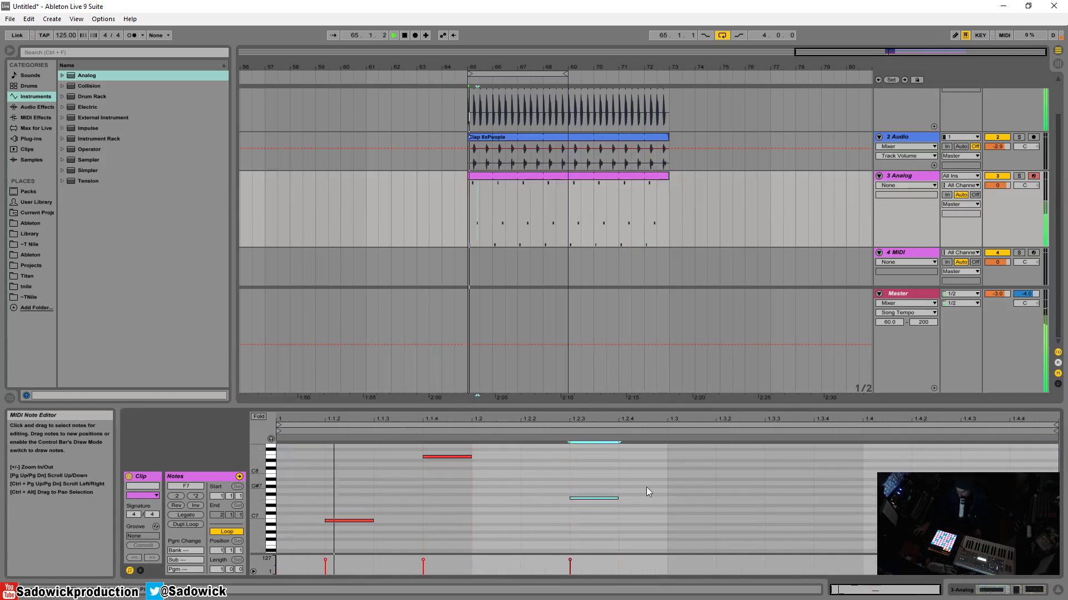
Step: Select the three notes and transpose them down six octaves to B0–E2, auditioning them with the beat
click(619, 450)
mouse_move(618, 448)
mouse_down()
mouse_move(310, 520)
mouse_move(289, 535)
mouse_up()
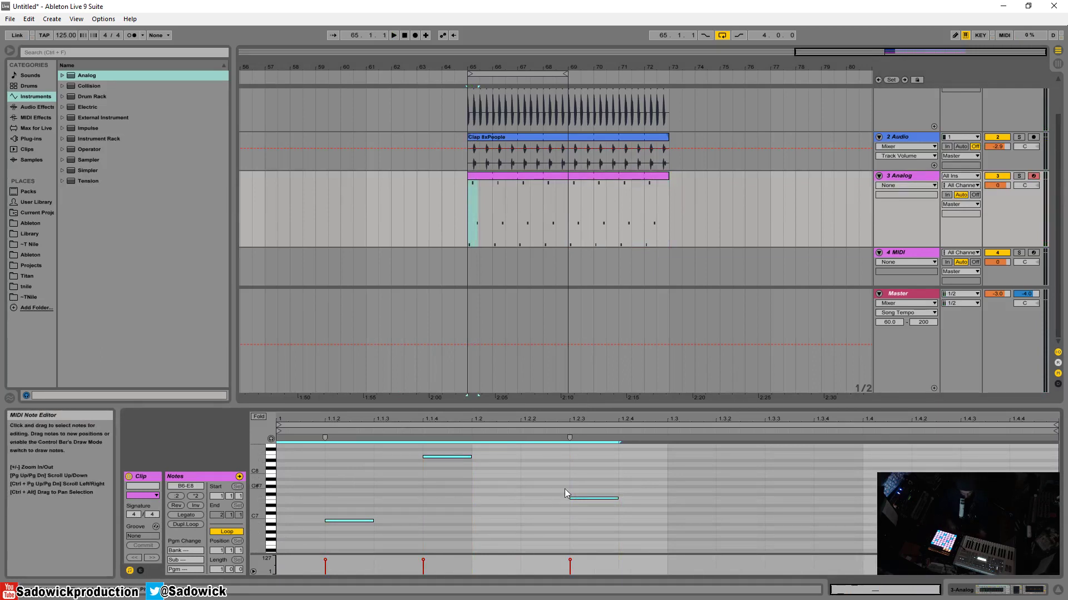
key(shift+Down)
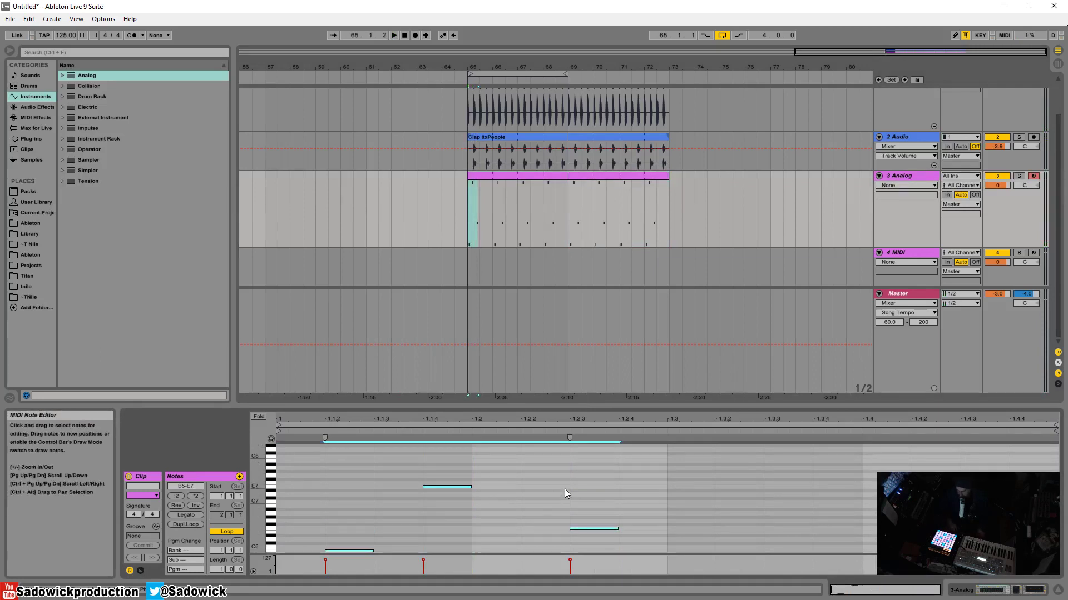
key(space)
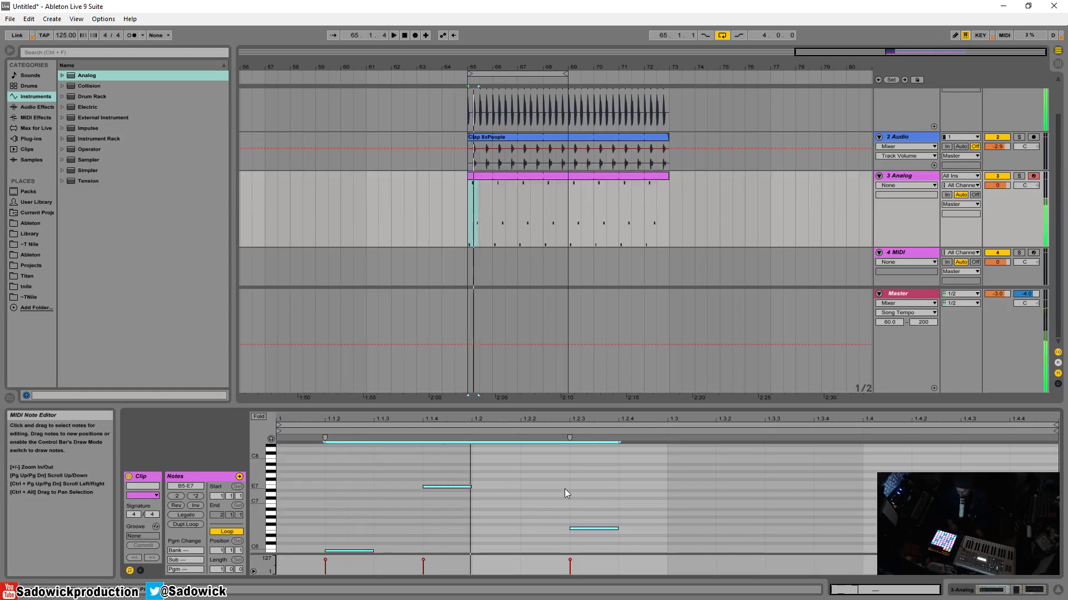
key(shift+Down)
key(shift+Down)
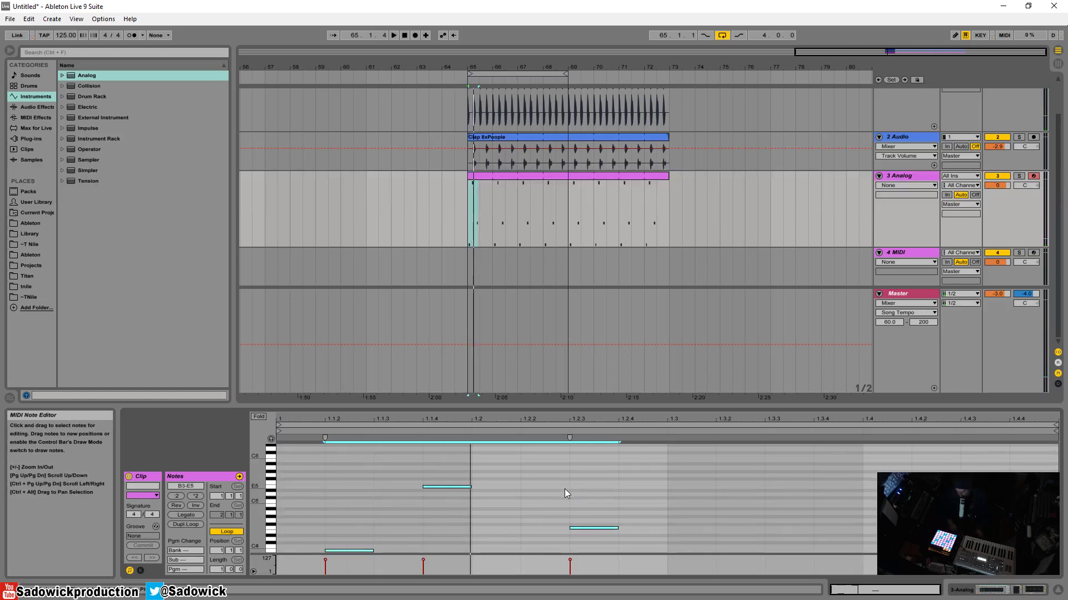
key(shift+Down)
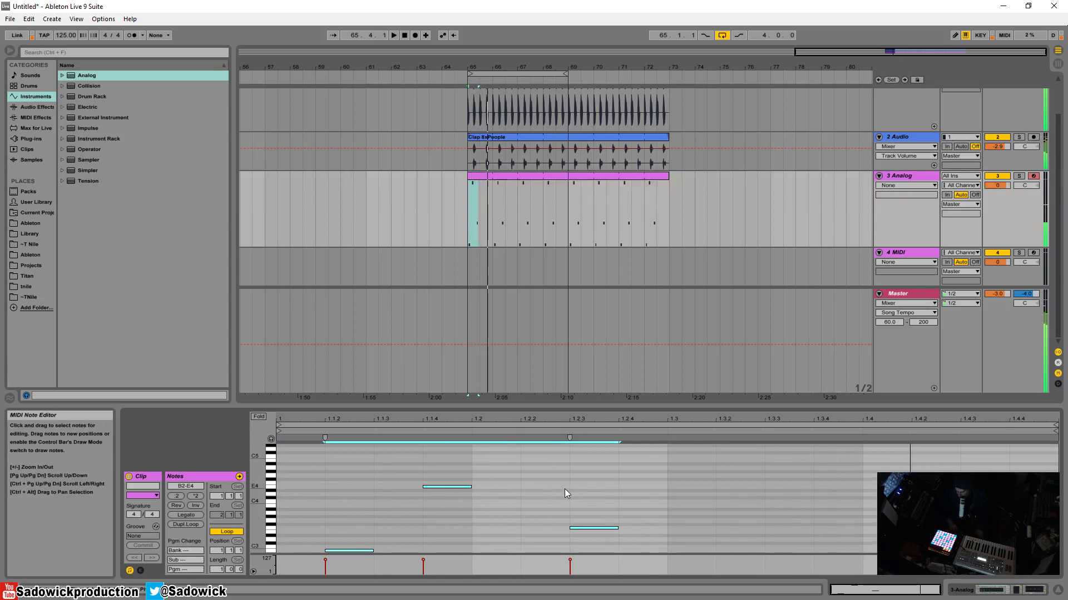
key(shift+Down)
key(shift+Down)
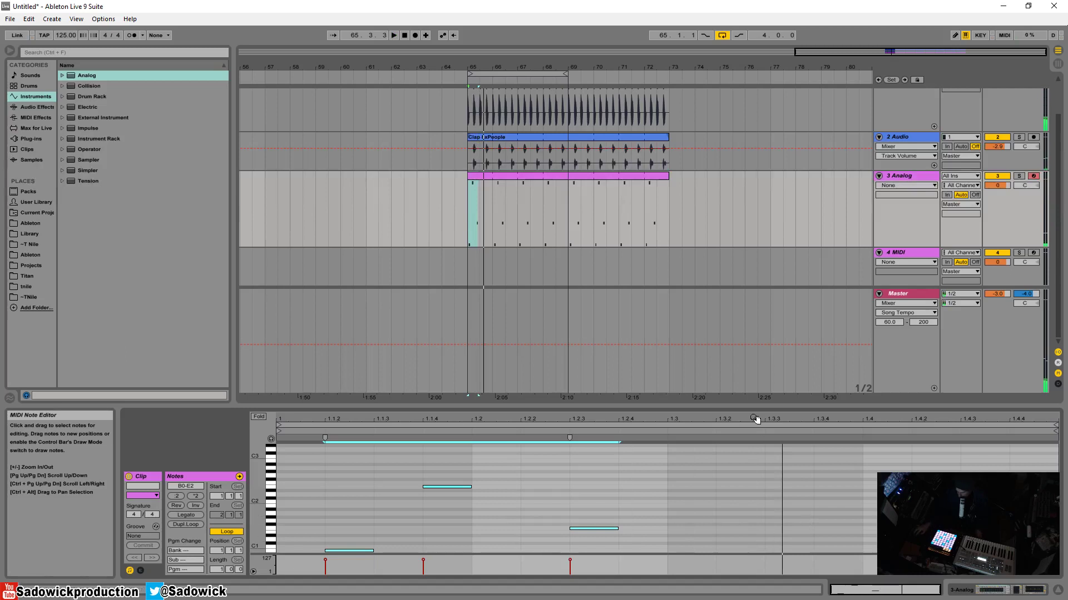
Step: Enlarge the note editor, fold it to the used pitches and add B0 notes at 1.3.3, 1.4.2 and 1.4.4
drag(733, 408, 732, 347)
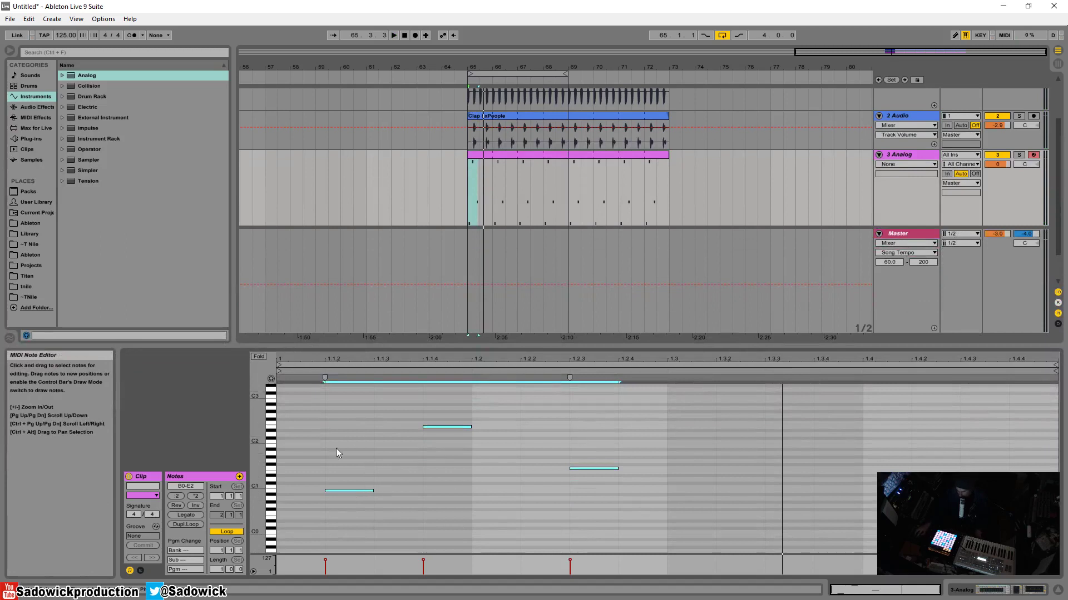
click(259, 357)
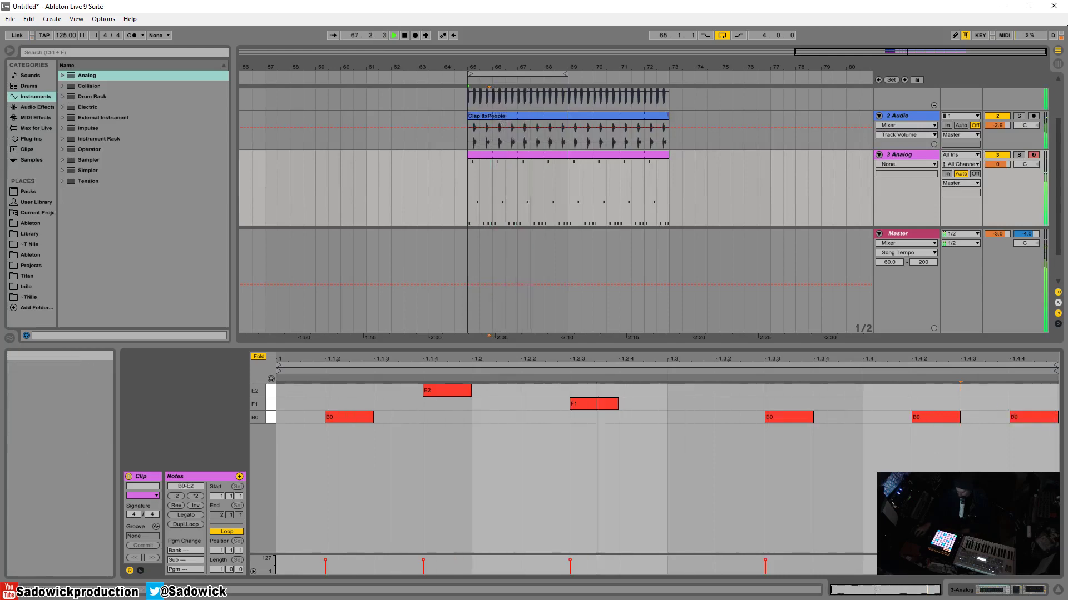
Step: Show the Analog track's device chain and add an Auto Filter audio effect to it
click(1017, 590)
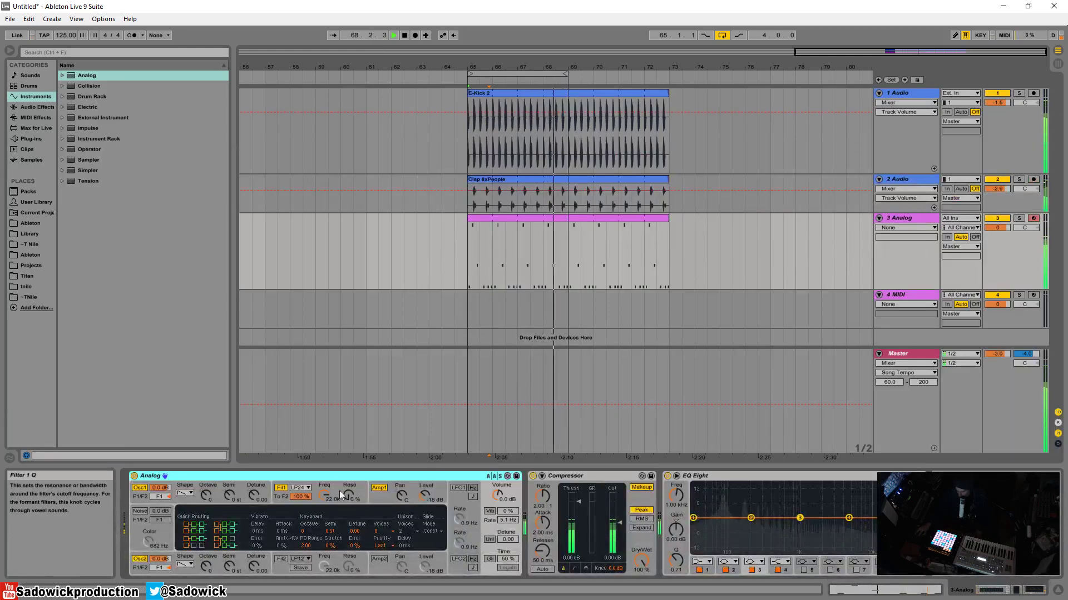
click(37, 107)
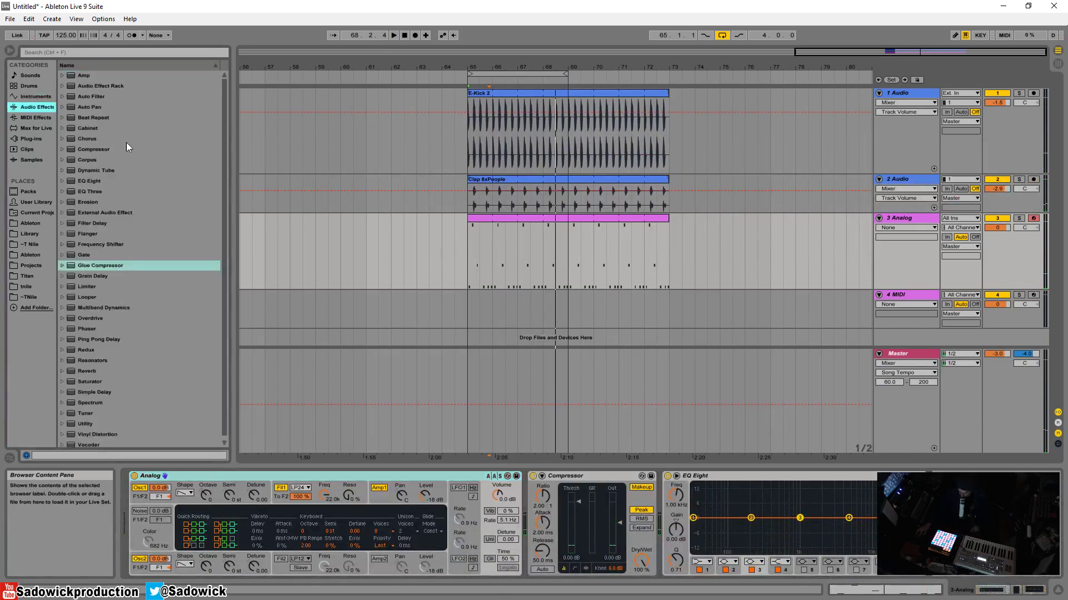
click(97, 99)
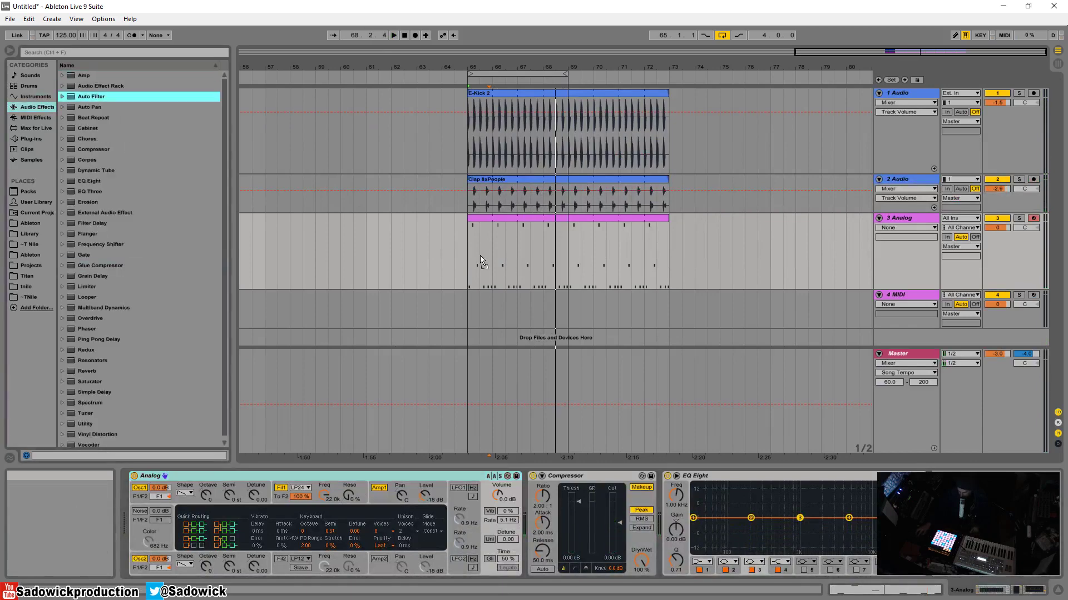
drag(480, 255, 479, 255)
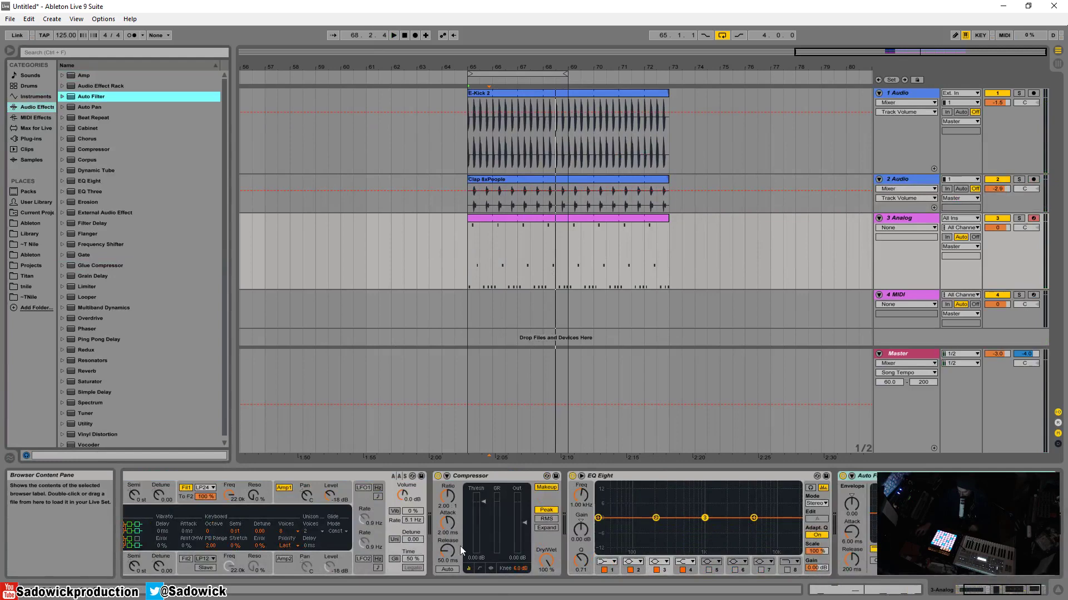
Step: Collapse EQ Eight and move Auto Filter between Analog and the Compressor
click(730, 480)
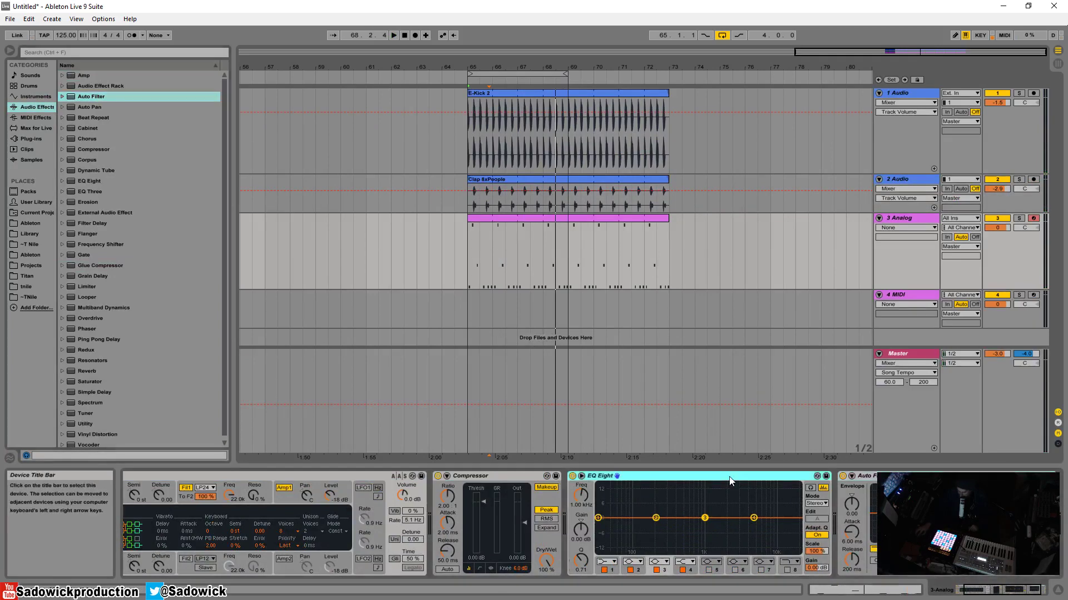
double_click(730, 479)
drag(662, 477, 446, 490)
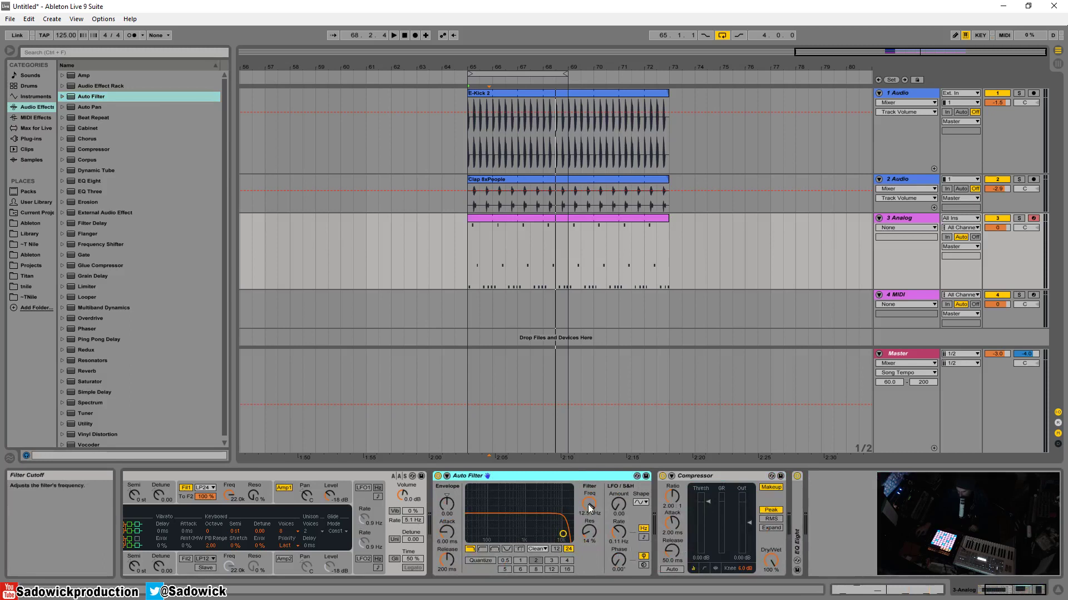
Step: Lower the Auto Filter cutoff to 719 Hz and shorten the arrangement loop to one bar starting at bar 65
drag(589, 504, 589, 528)
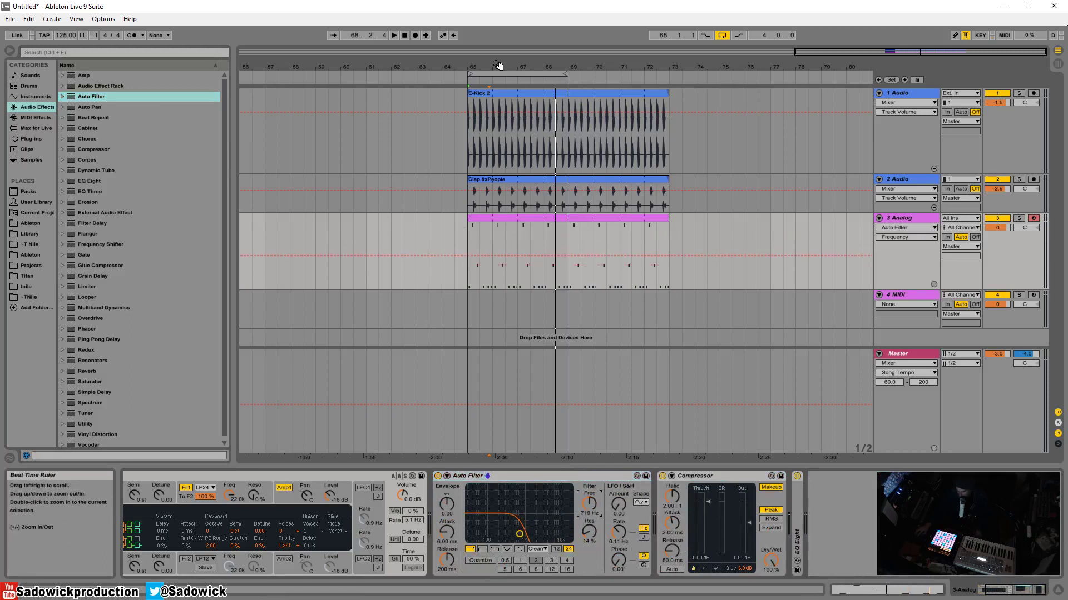
drag(498, 67, 494, 106)
click(438, 256)
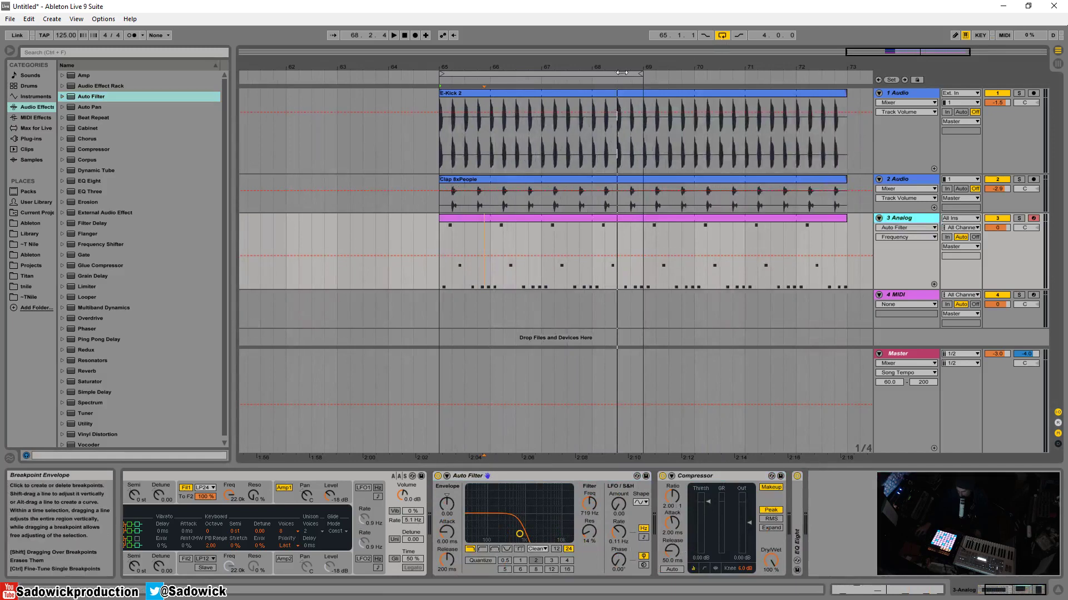
drag(640, 74, 485, 79)
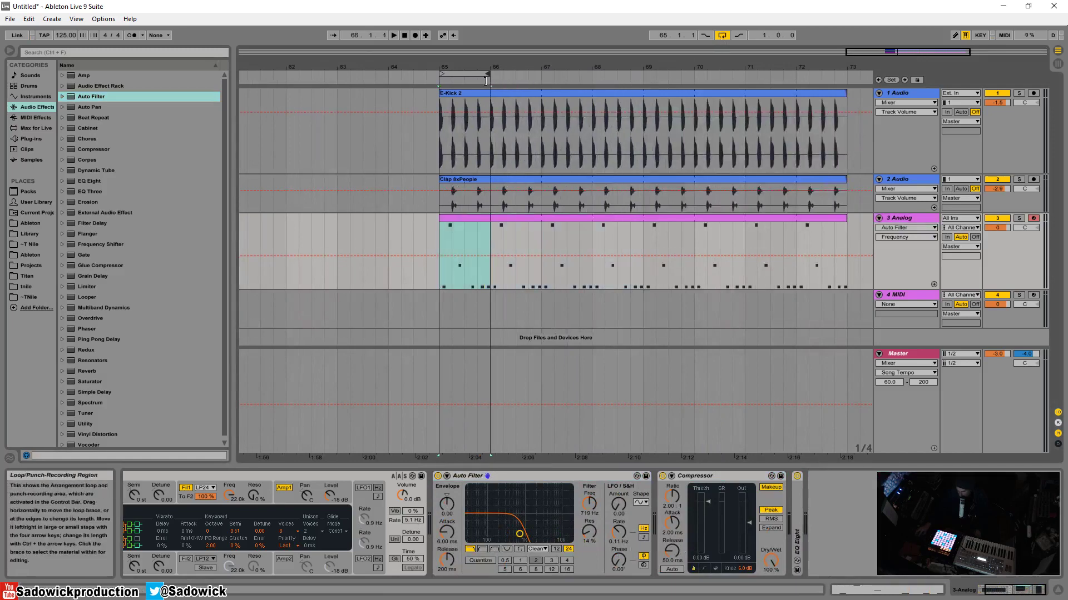
Step: Draw a rising and dipping Auto Filter frequency automation across bar 65 of the Analog track and play it back
click(439, 256)
mouse_move(452, 255)
mouse_down()
mouse_move(456, 242)
mouse_move(469, 278)
mouse_move(484, 254)
mouse_move(439, 261)
mouse_up()
key(space)
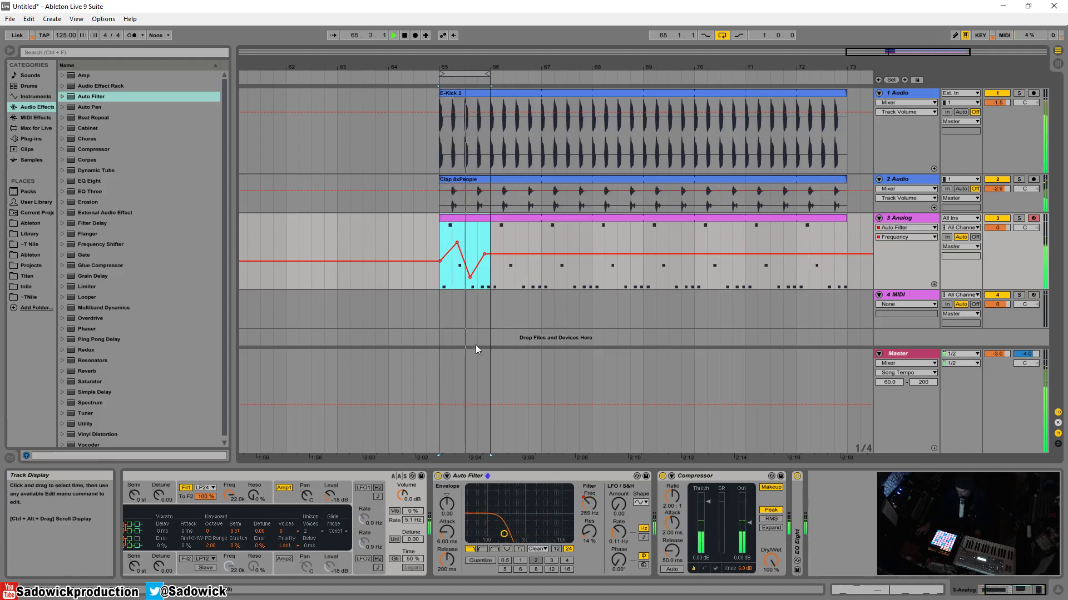
key(space)
Step: Duplicate the automated bar 65 of the Analog clip four times, through bar 69
drag(499, 66, 437, 40)
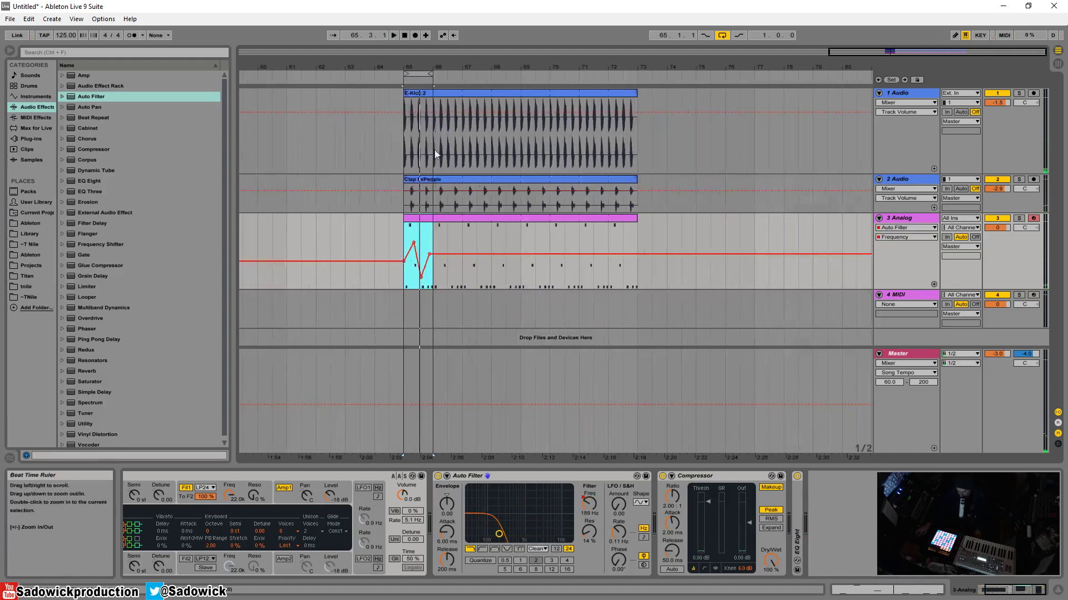
click(414, 249)
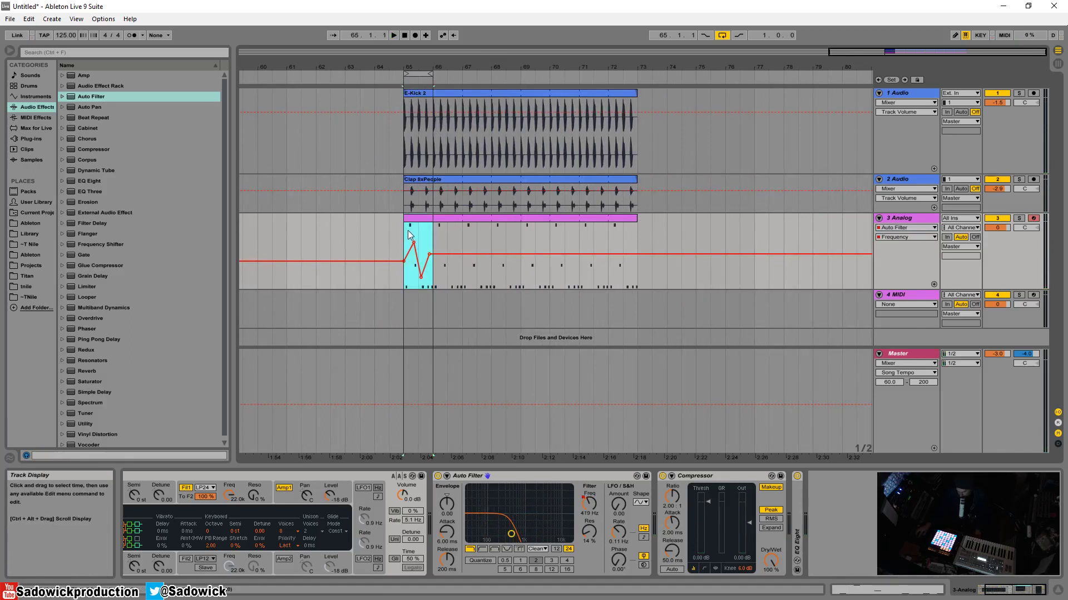
key(ctrl+d)
key(ctrl+d)
key(ctrl+d)
key(ctrl+d)
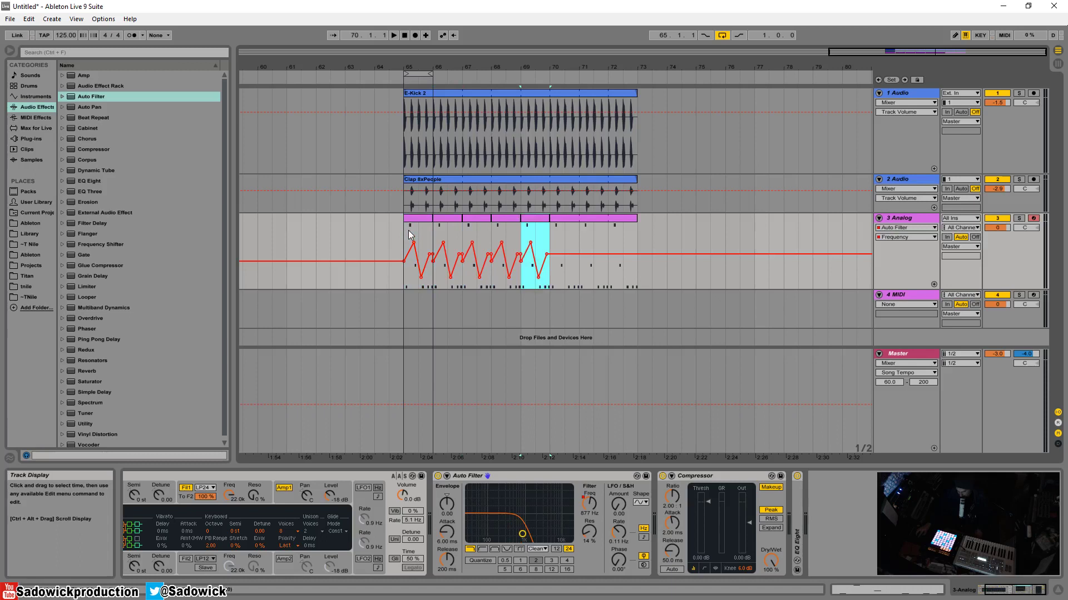
Step: Undo the four duplications of the automated Analog bar
key(ctrl+z)
key(ctrl+z)
key(ctrl+z)
key(ctrl+z)
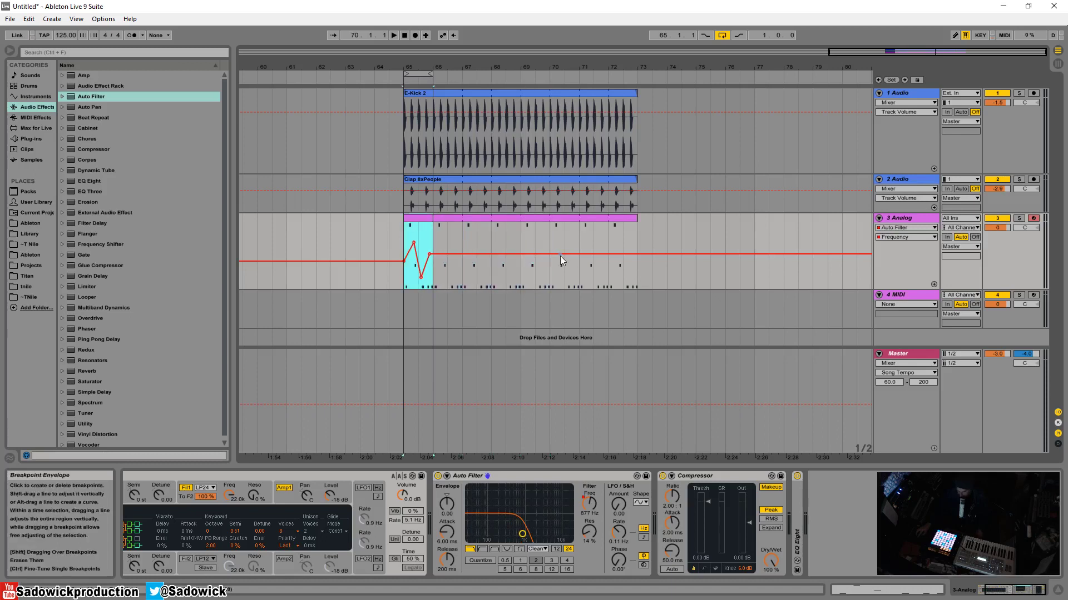
Step: Extend the arrangement loop to eight bars from bar 65 and duplicate Analog bars 65–66 three times, through bar 72
drag(432, 74, 643, 103)
click(434, 228)
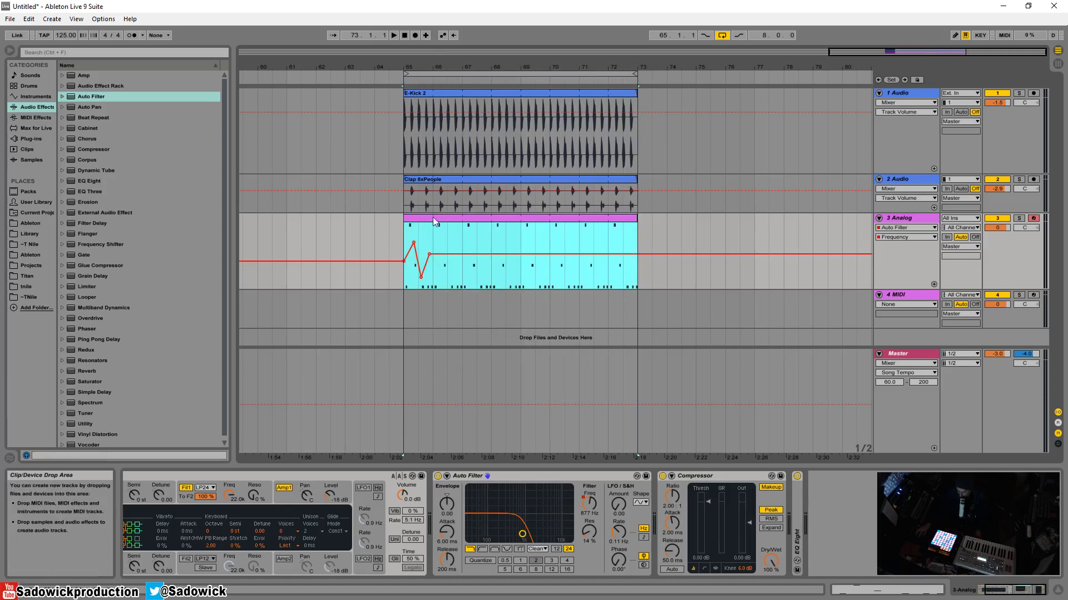
drag(434, 229, 405, 247)
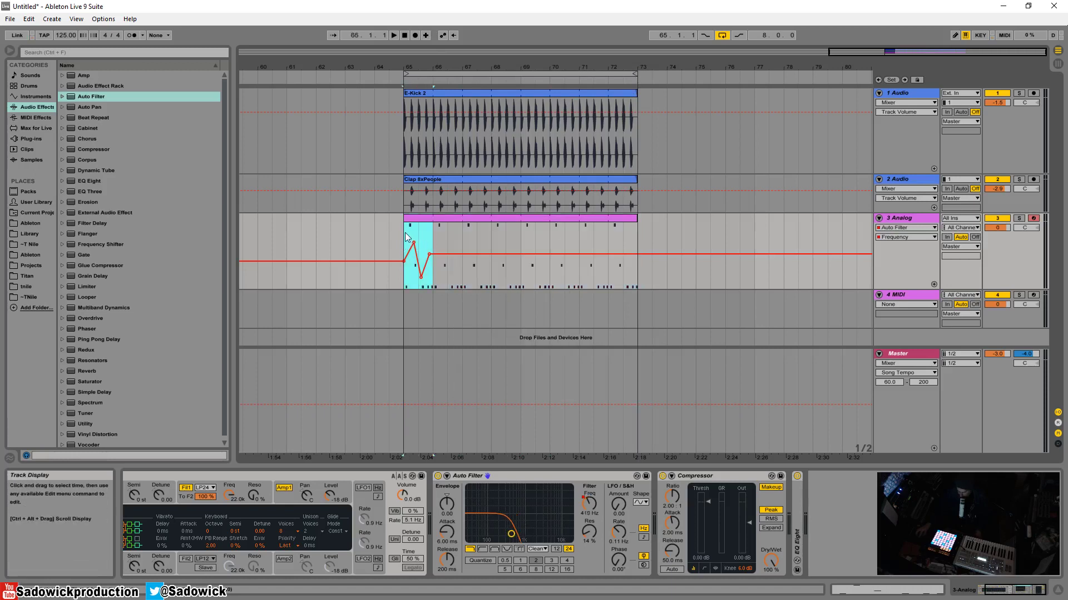
drag(406, 233, 463, 238)
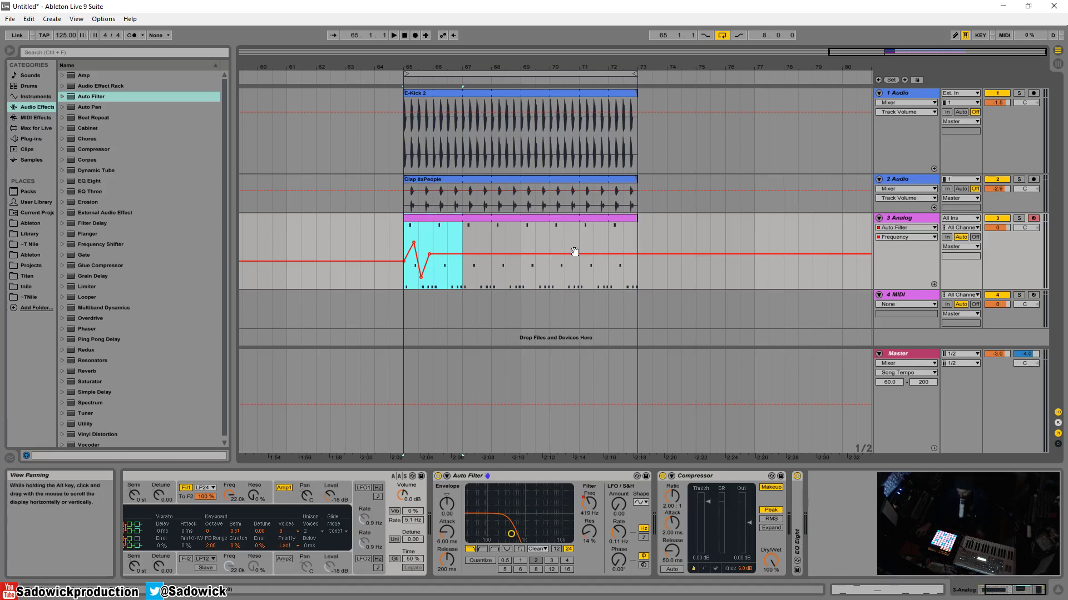
key(ctrl+d)
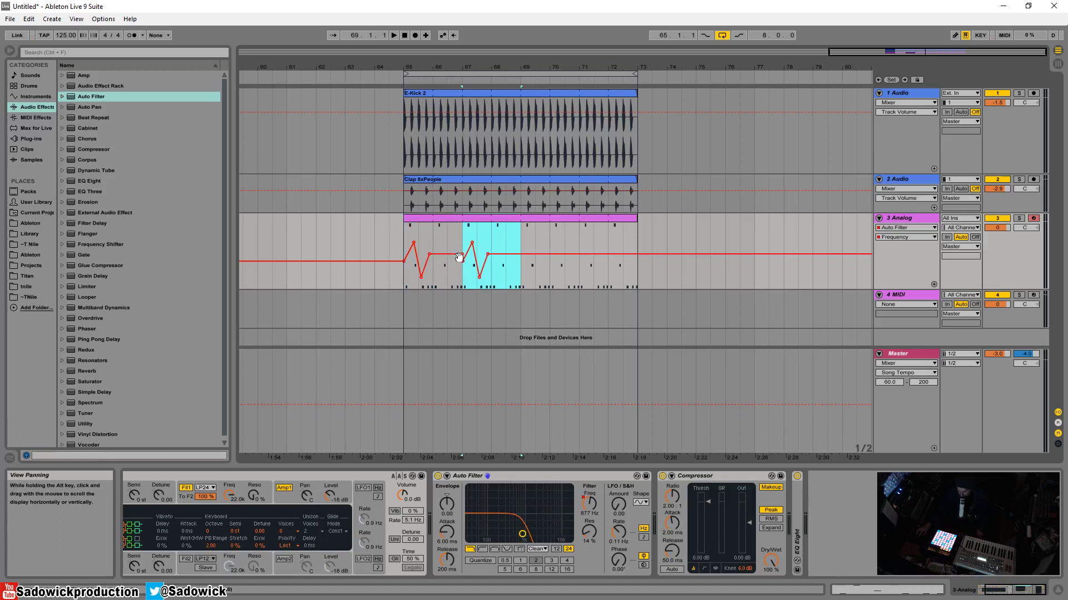
key(ctrl+d)
key(ctrl+d)
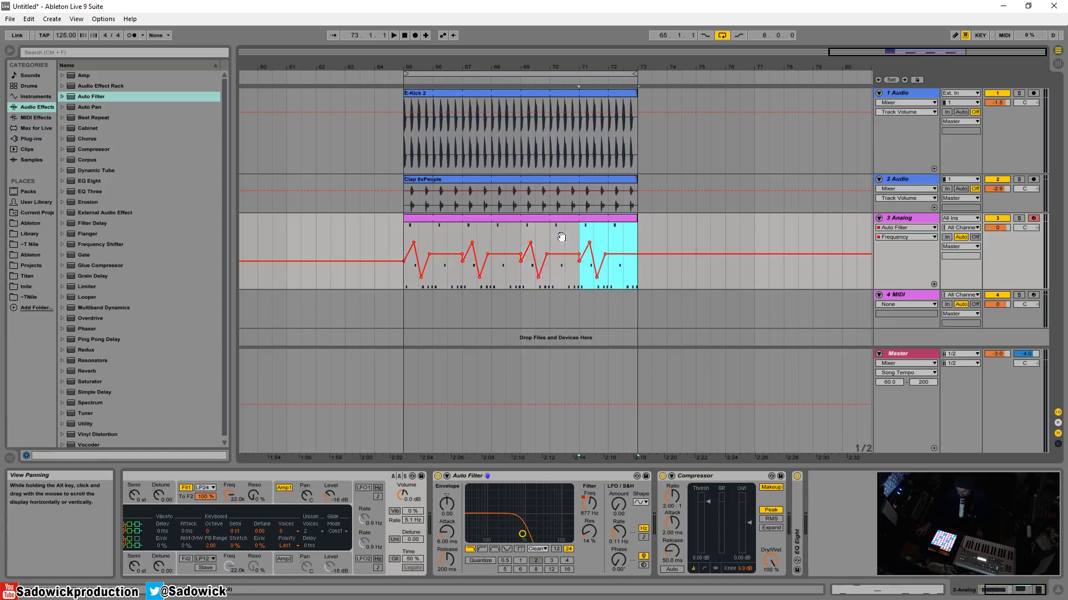
Step: Delete the upper frequency breakpoint at the start of bar 67 on the Analog track and play back the looped automation
click(462, 254)
click(454, 219)
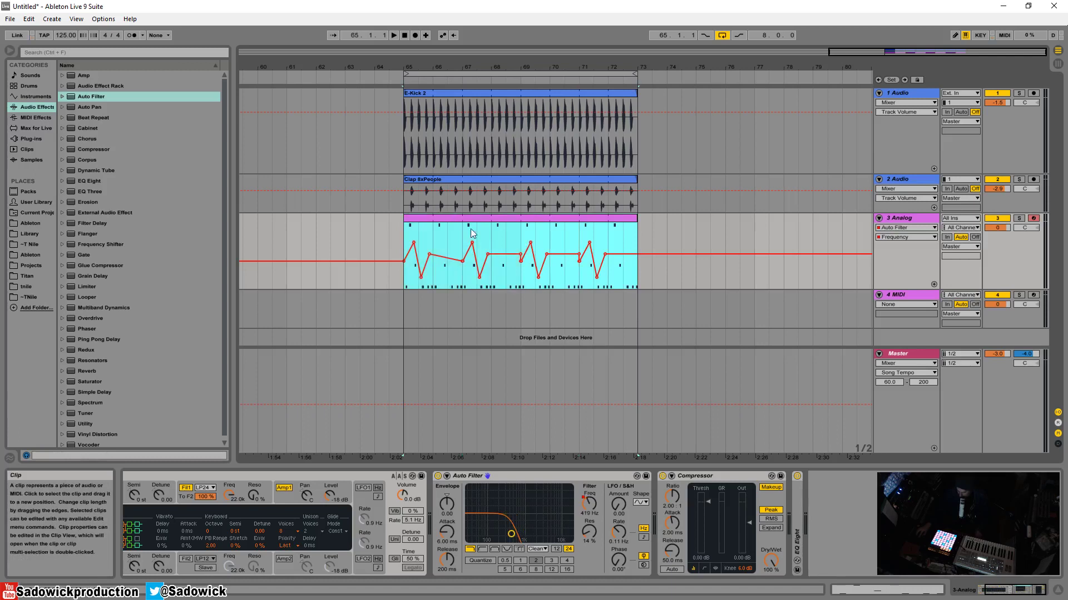
key(space)
shift+click(431, 235)
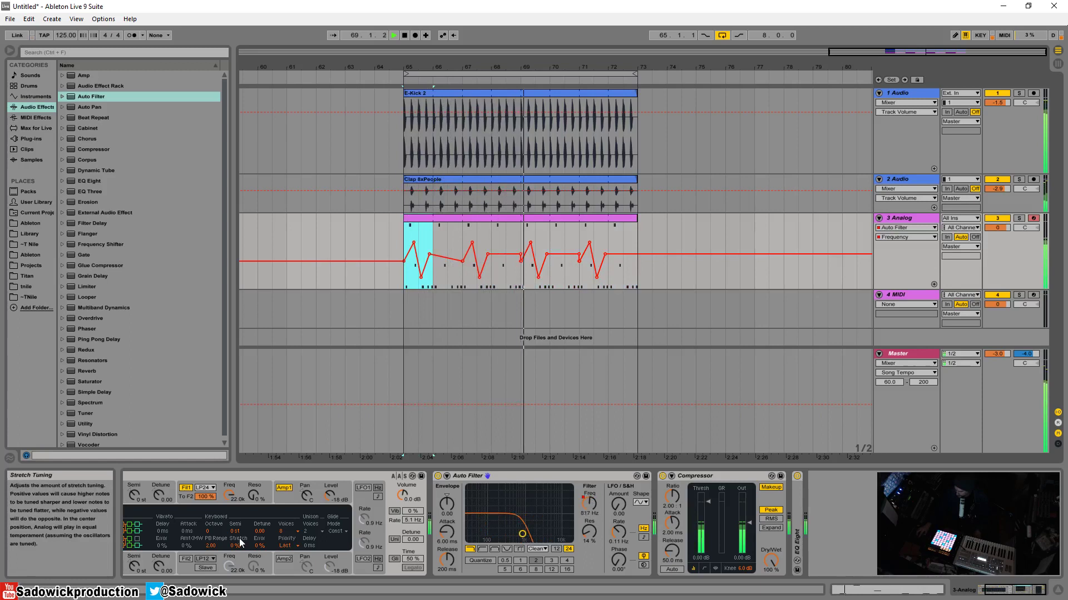
key(space)
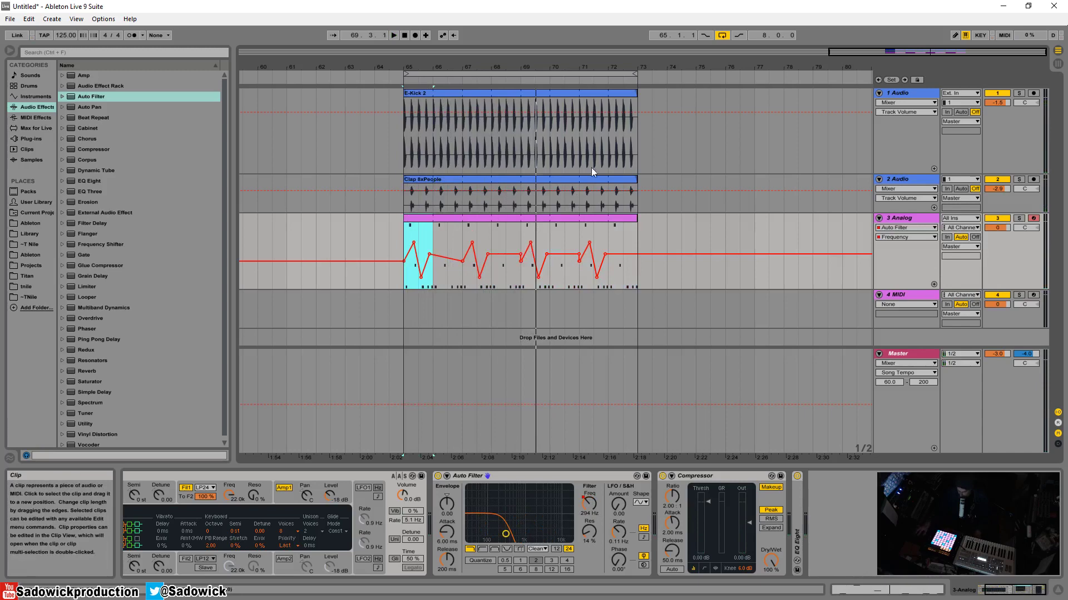
Step: Try moving the whole Analog clip one and a half bars later together with its automation, and undo the move
mouse_move(672, 69)
mouse_down()
mouse_move(638, 84)
mouse_move(666, 71)
mouse_up()
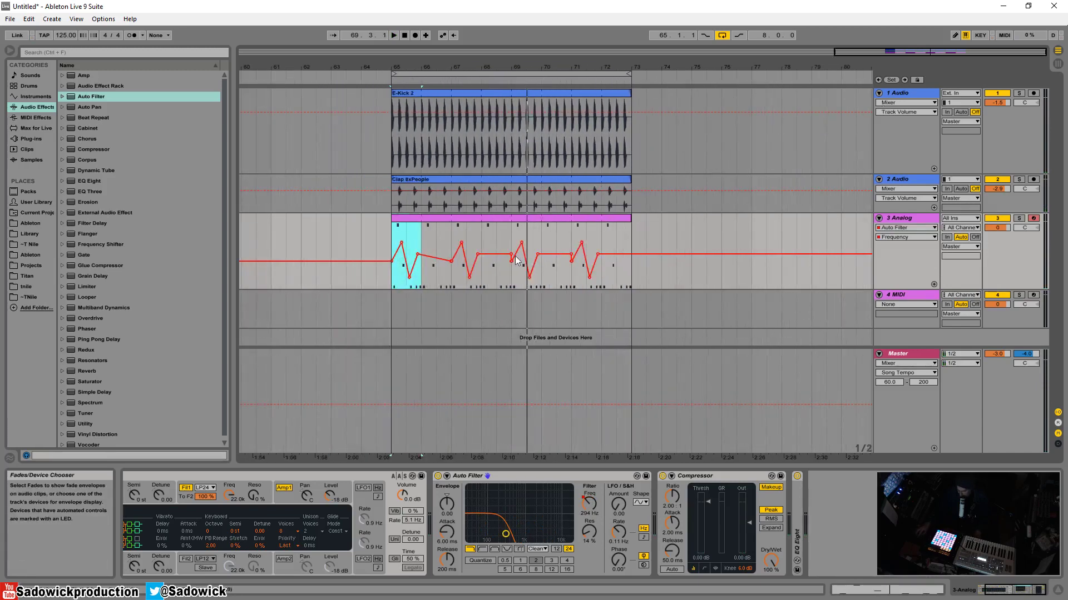
drag(512, 218, 555, 219)
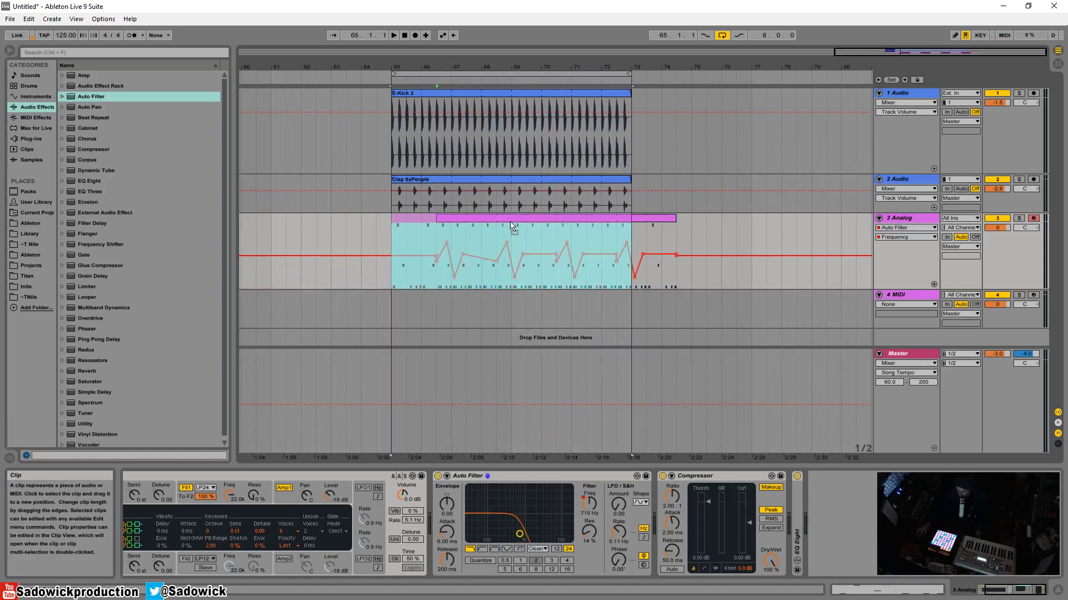
key(ctrl+z)
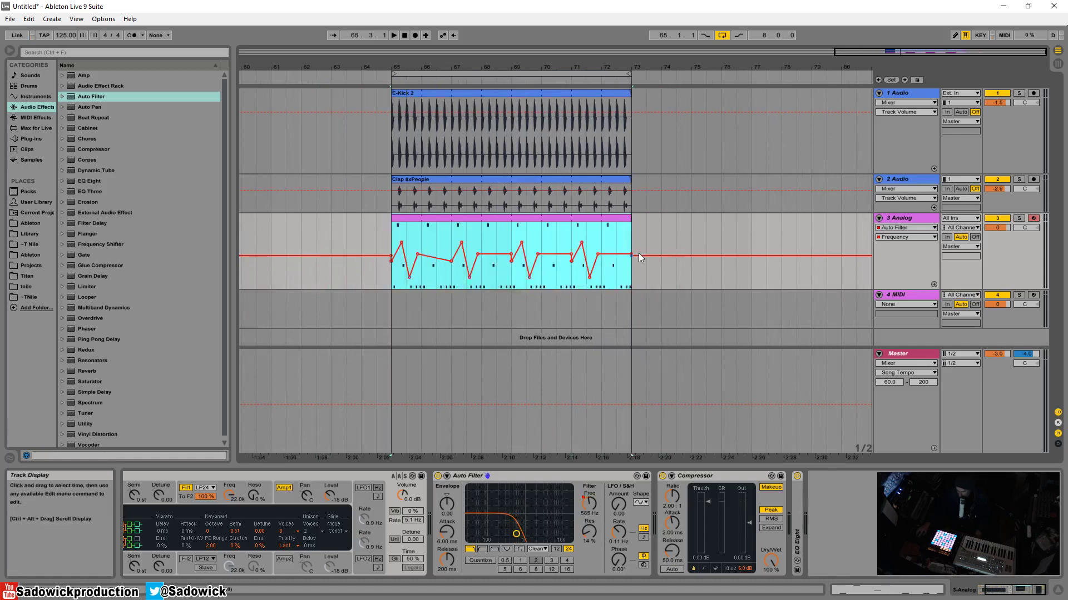
Step: Lock the automation envelopes, move the Analog clip half a bar earlier without its automation, and play it from bar 65
click(918, 80)
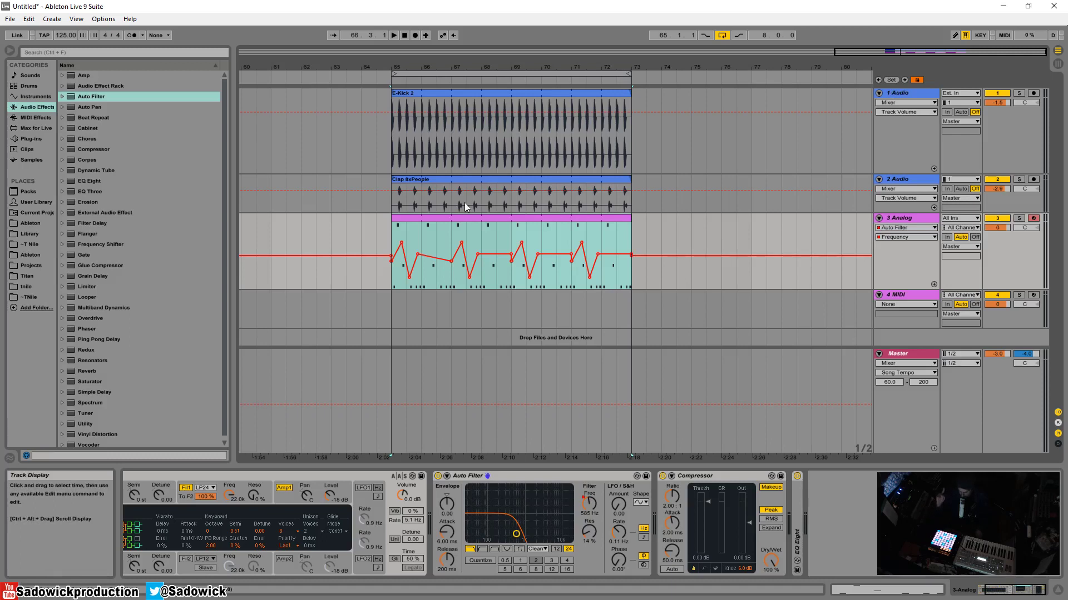
drag(613, 222, 598, 221)
key(space)
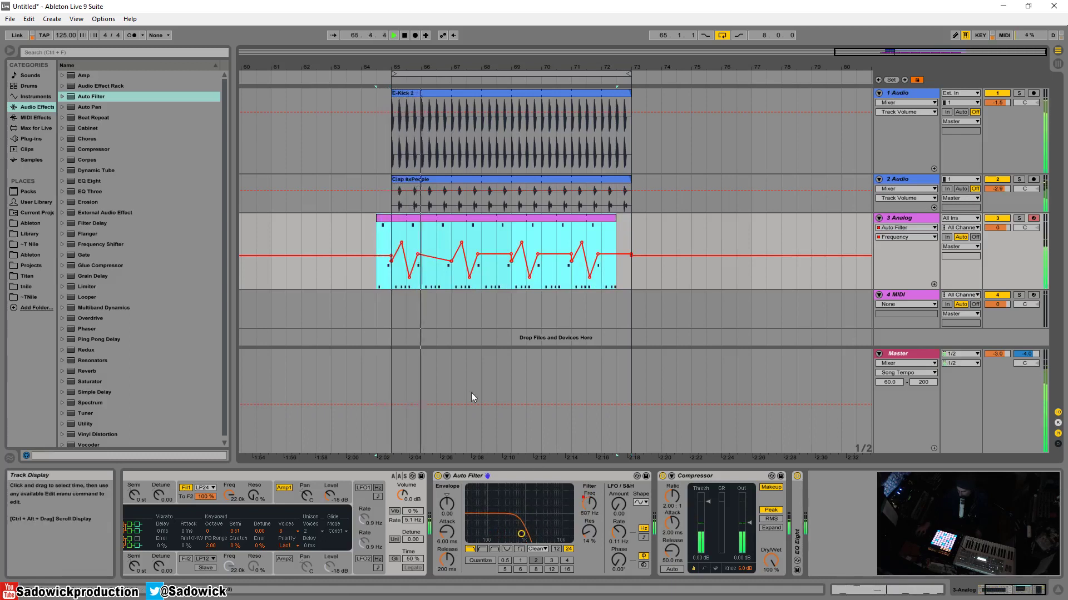
click(396, 236)
key(space)
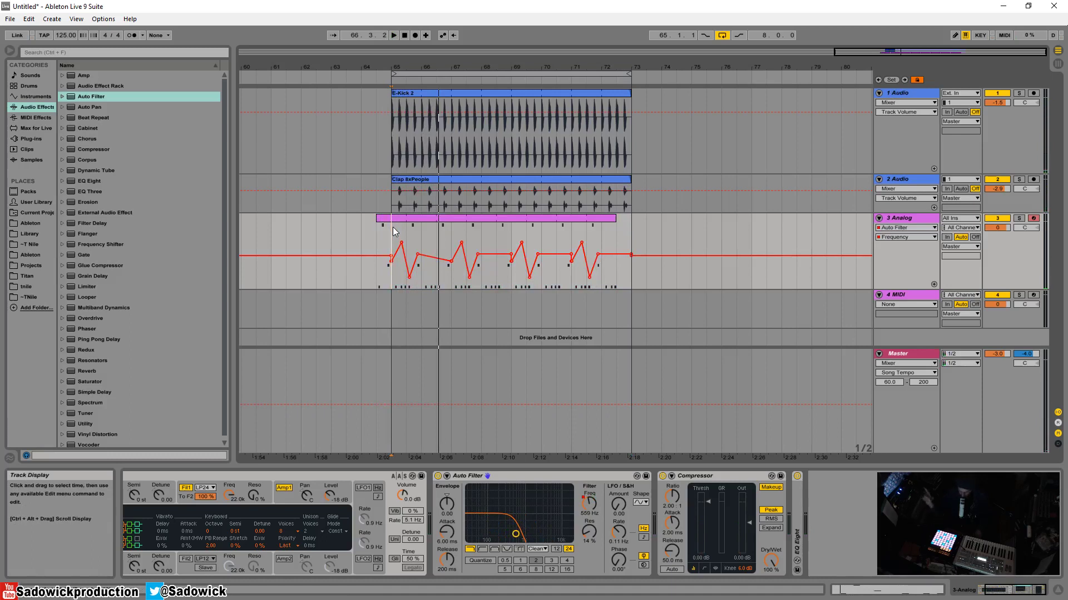
key(space)
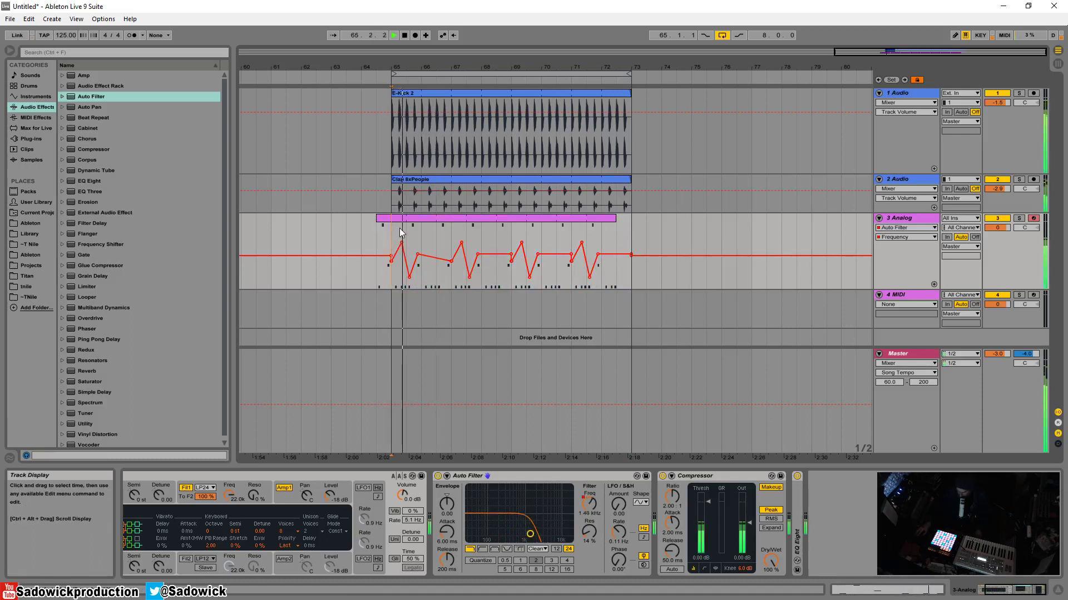
key(space)
Step: Move the Analog clip back to start at bar 65 and unlock the automation envelopes
click(474, 219)
drag(474, 219, 494, 223)
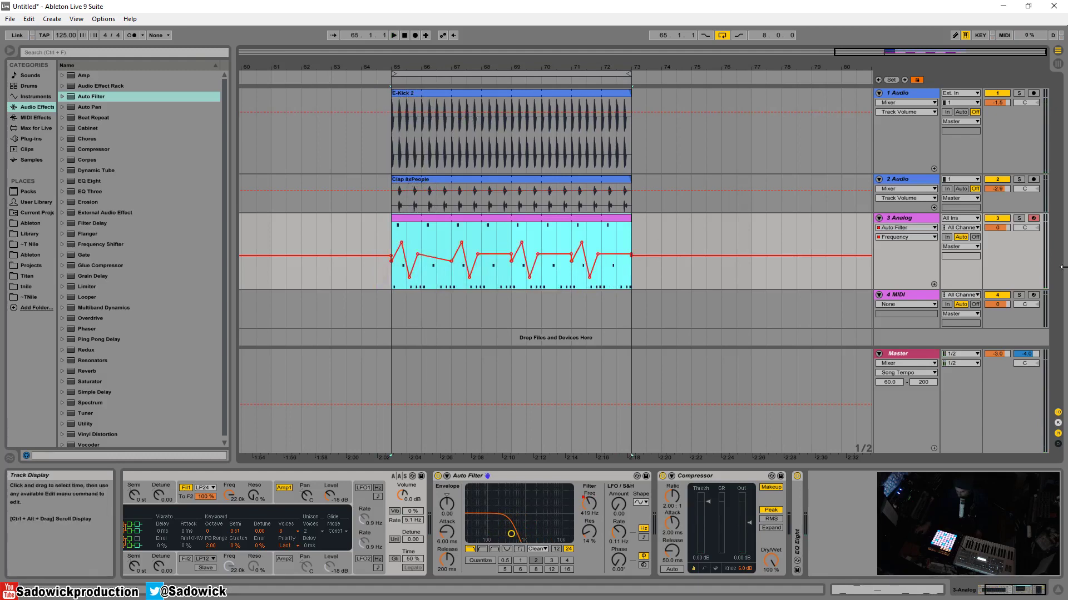
drag(1011, 288, 1011, 243)
click(917, 79)
Step: Reduce the height of the 1 Audio track and slightly enlarge the Analog track in the arrangement
drag(1007, 173, 1006, 144)
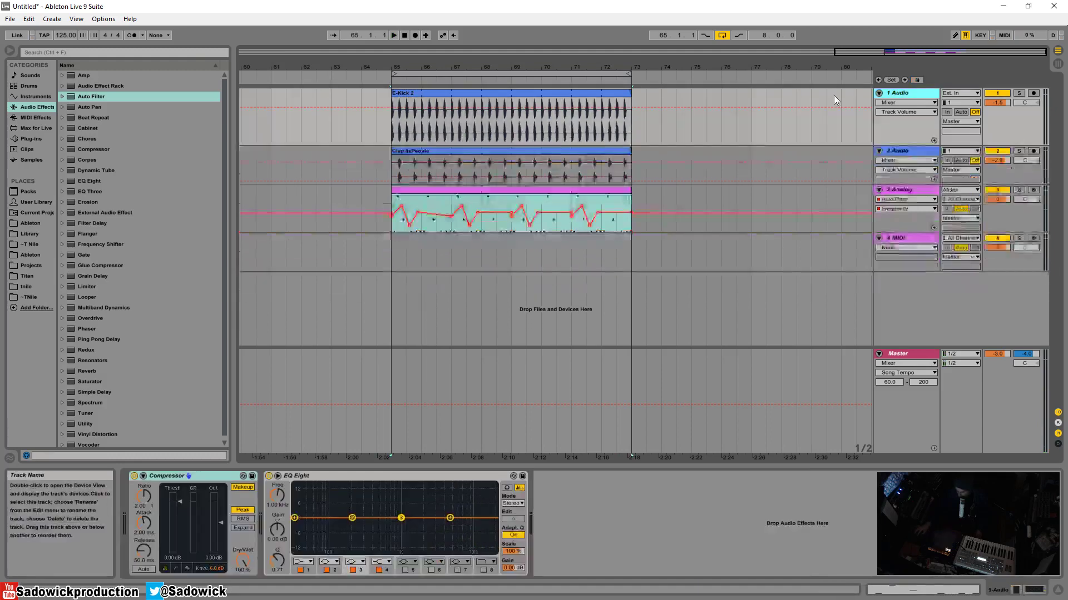
click(698, 216)
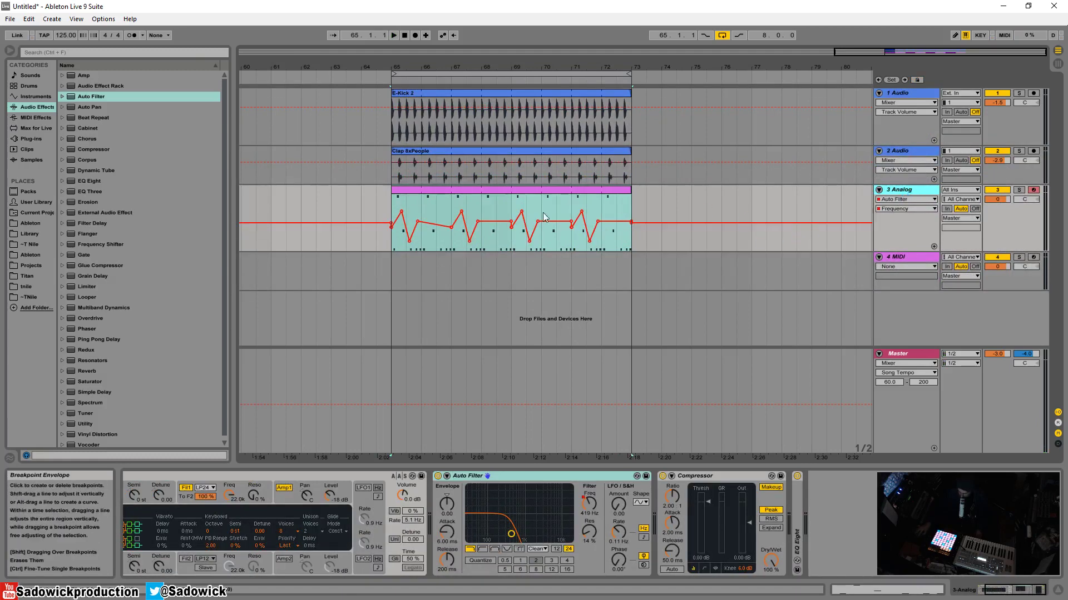
drag(1009, 252, 1010, 245)
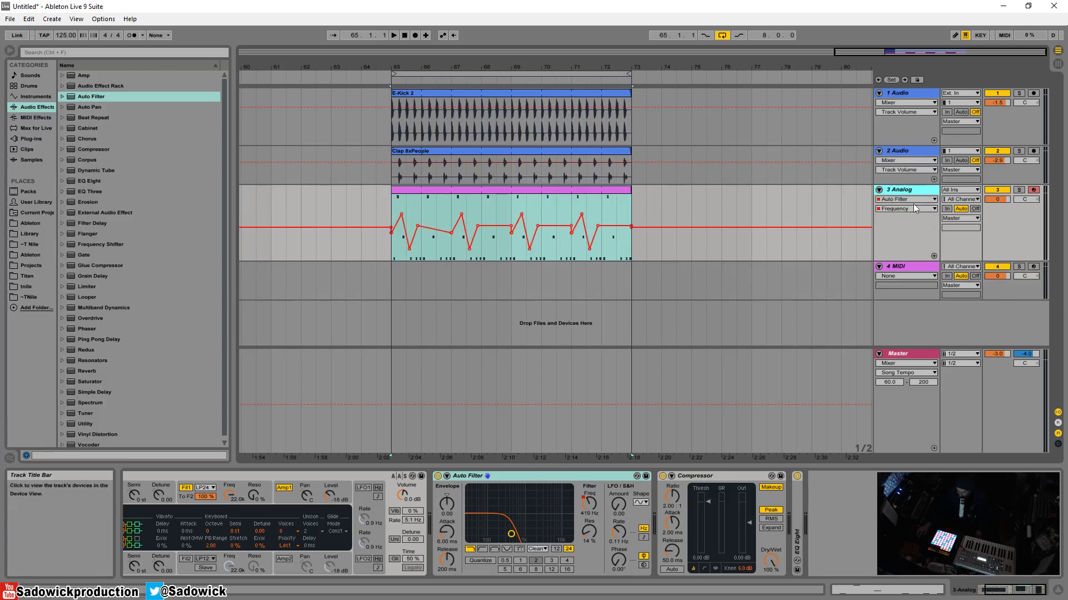
drag(388, 208, 630, 211)
click(631, 212)
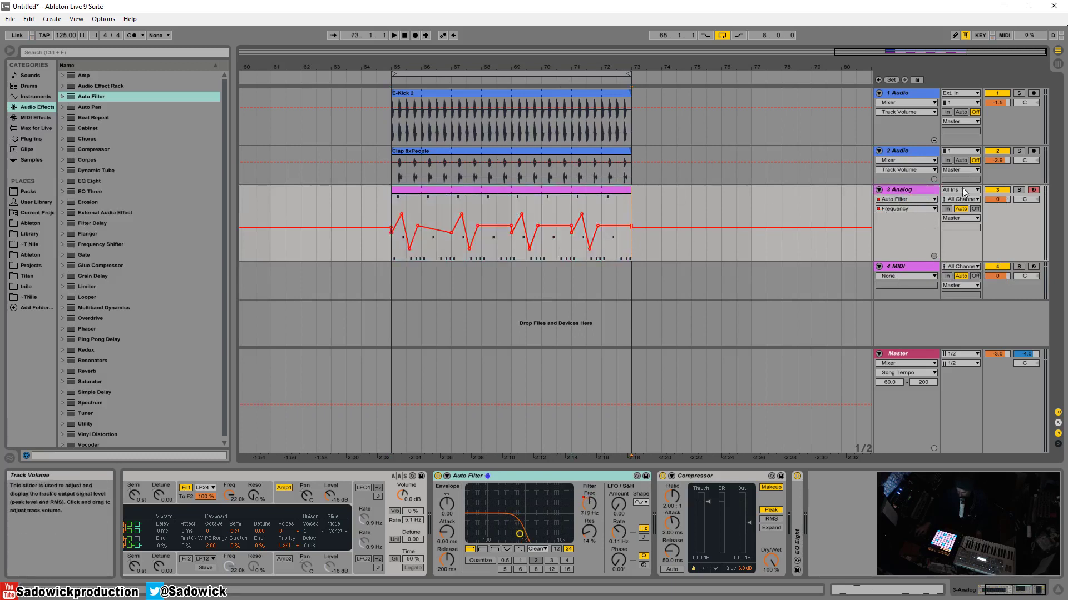
Step: Set the Analog track volume to 0.6, show Auto Filter Frequency in its own taller automation lane, and compact the track heights
drag(998, 198, 998, 207)
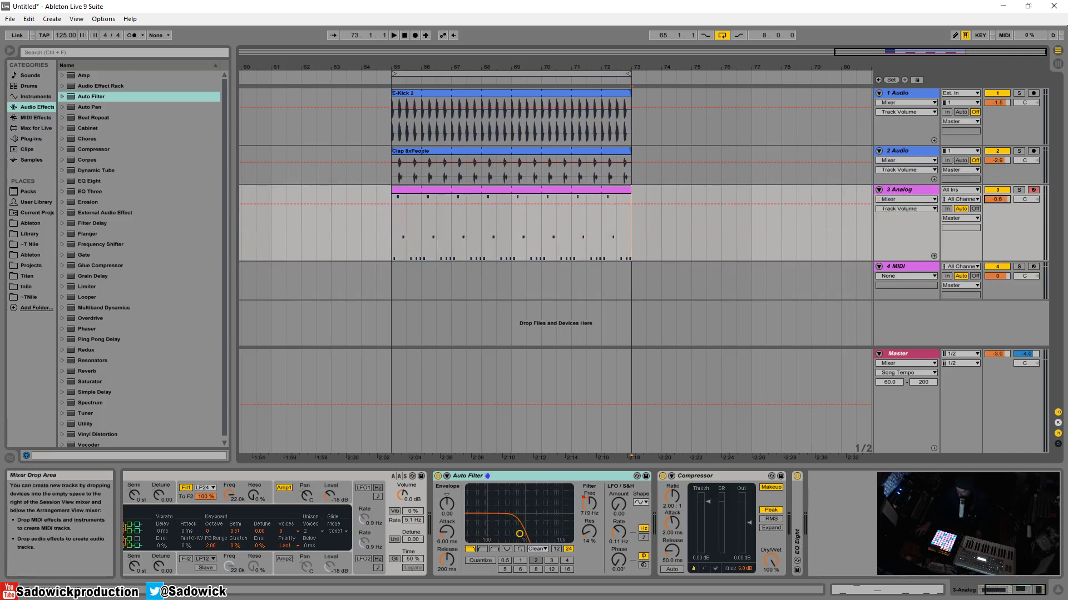
click(587, 502)
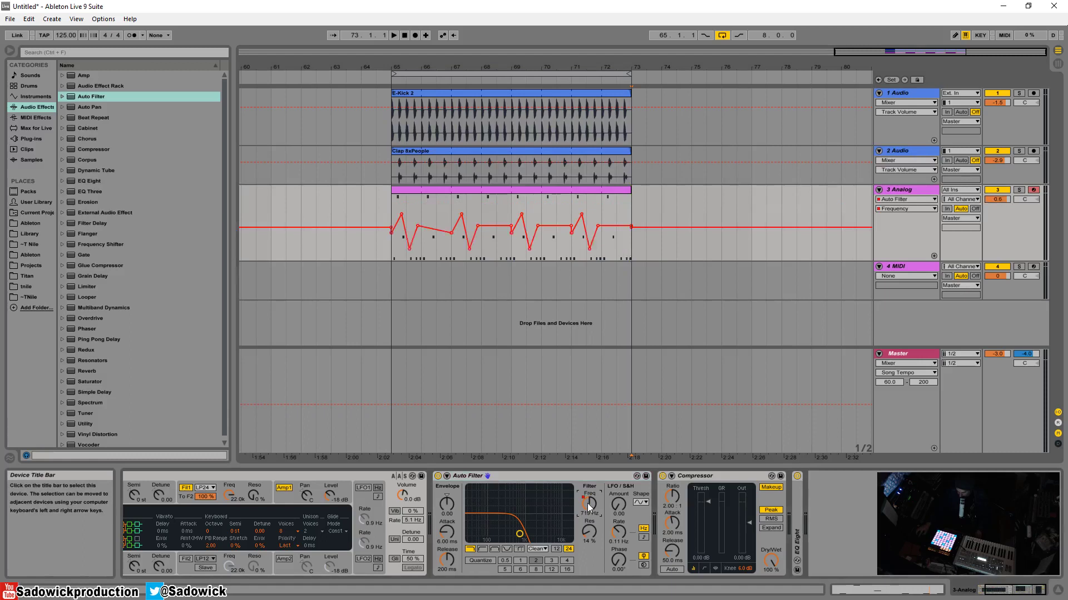
click(933, 257)
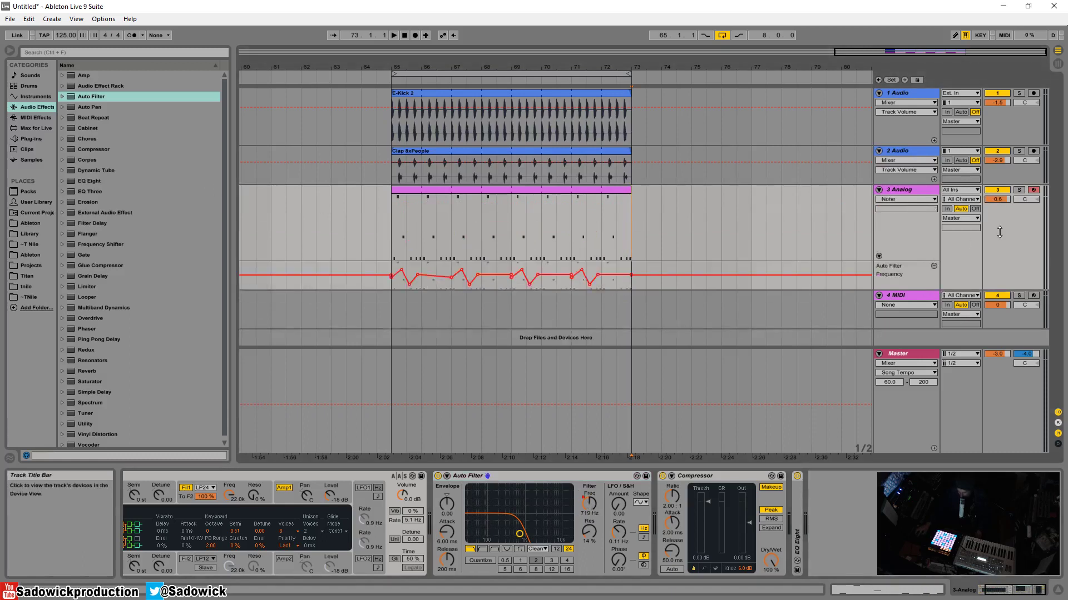
drag(912, 261, 906, 299)
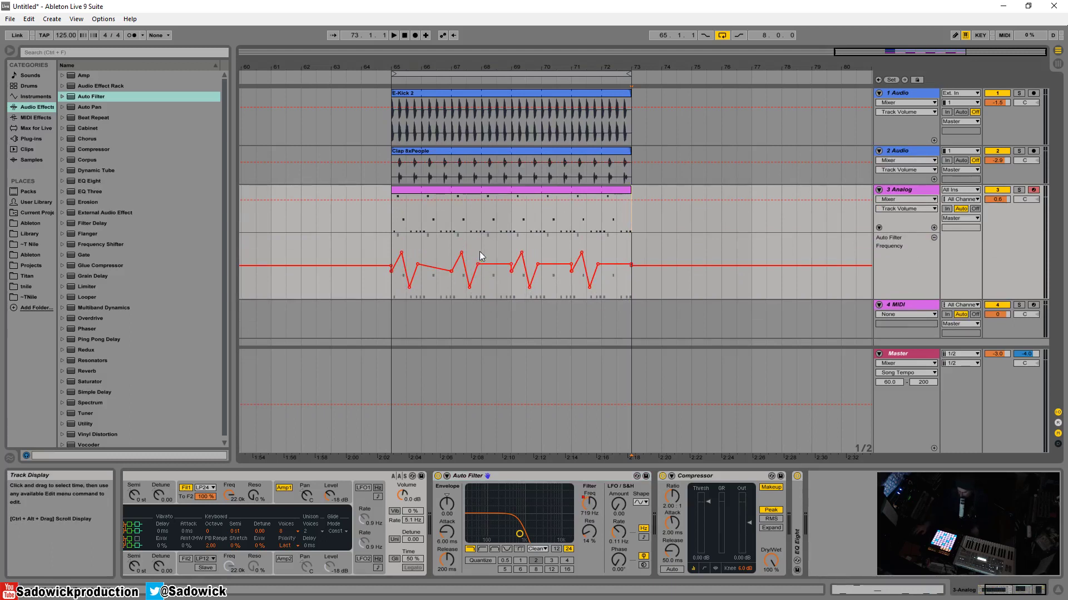
drag(1026, 298, 1009, 111)
Step: Remove the last kick beat of bar 72 and duplicate the final clap's first half-beat so it repeats just before bar 73
drag(611, 70, 622, 94)
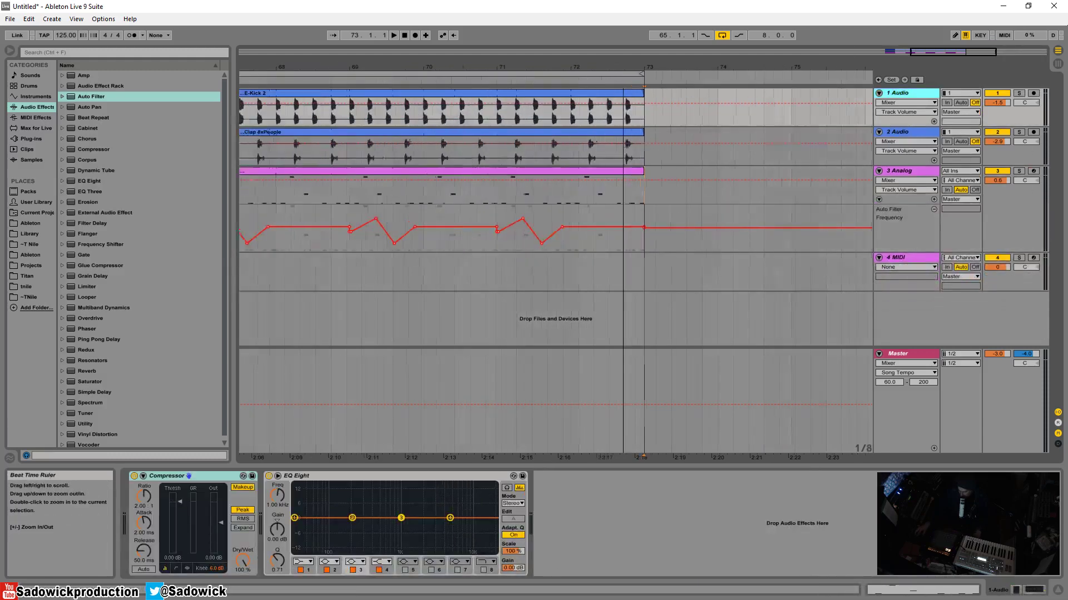
click(624, 99)
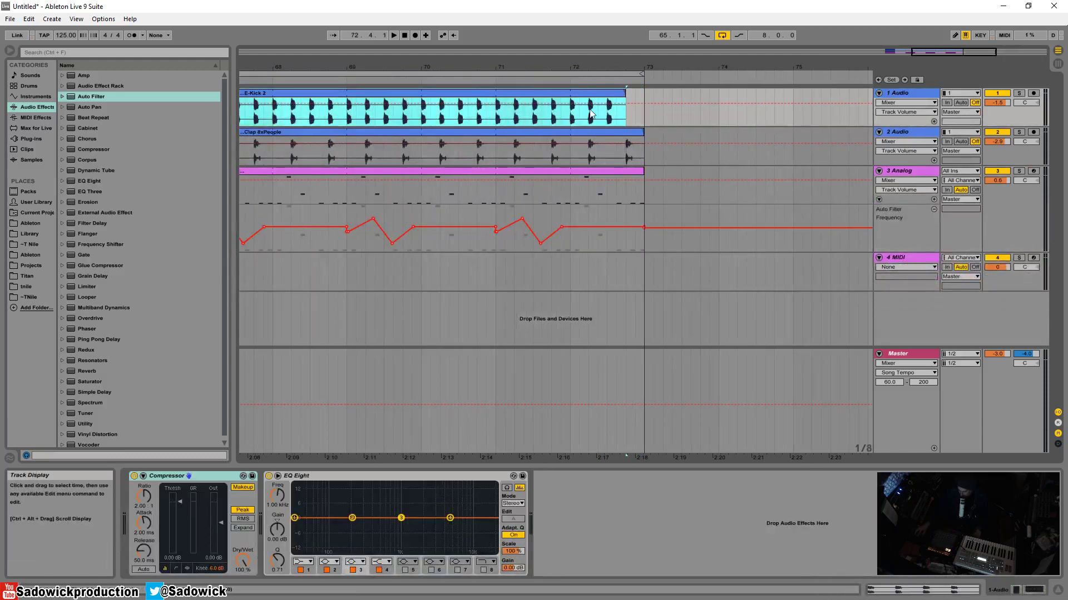
drag(627, 149, 634, 151)
key(ctrl+d)
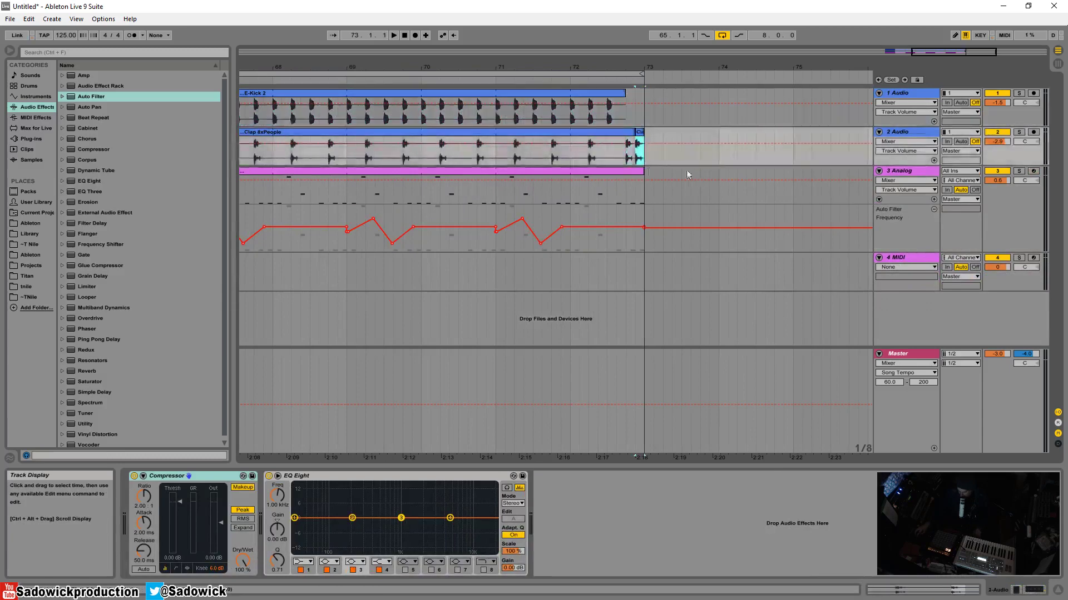
Step: Duplicate the eight-bar kick, clap and automated Analog section to bars 73–80 and reduce the Analog track's height
drag(644, 68, 732, 39)
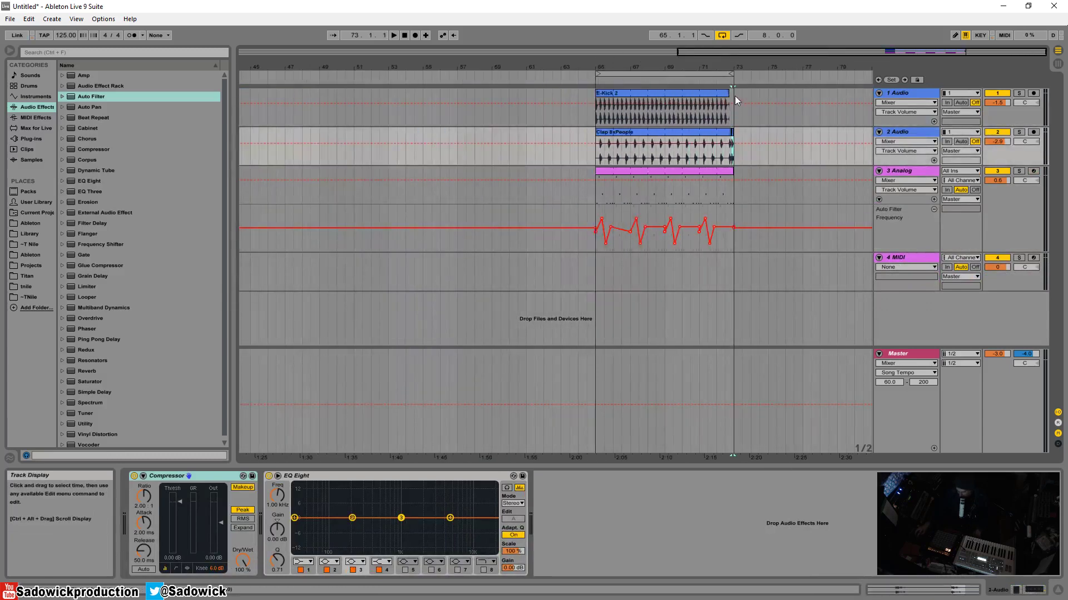
drag(735, 96, 592, 210)
key(ctrl+d)
drag(640, 67, 514, 157)
drag(481, 70, 720, 69)
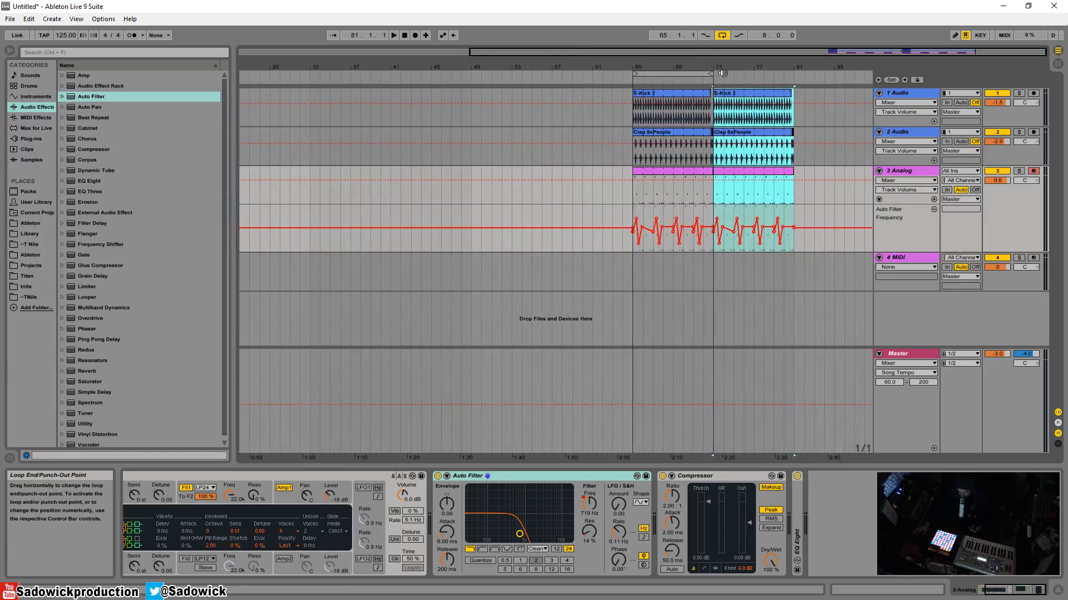
mouse_move(830, 61)
mouse_down()
mouse_move(836, 139)
mouse_move(822, 75)
mouse_up()
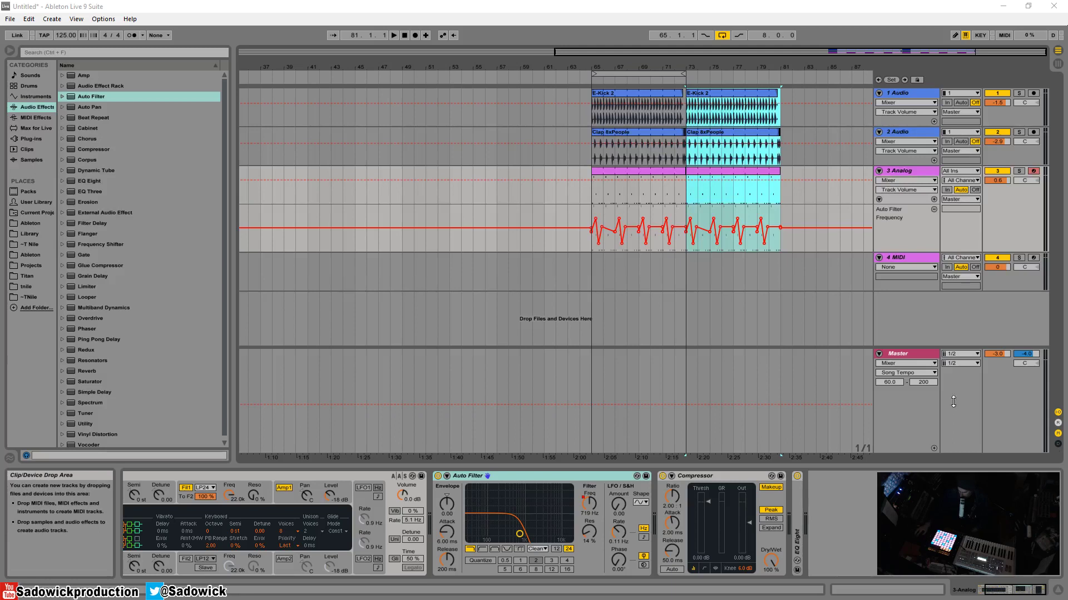
drag(1028, 229, 1027, 211)
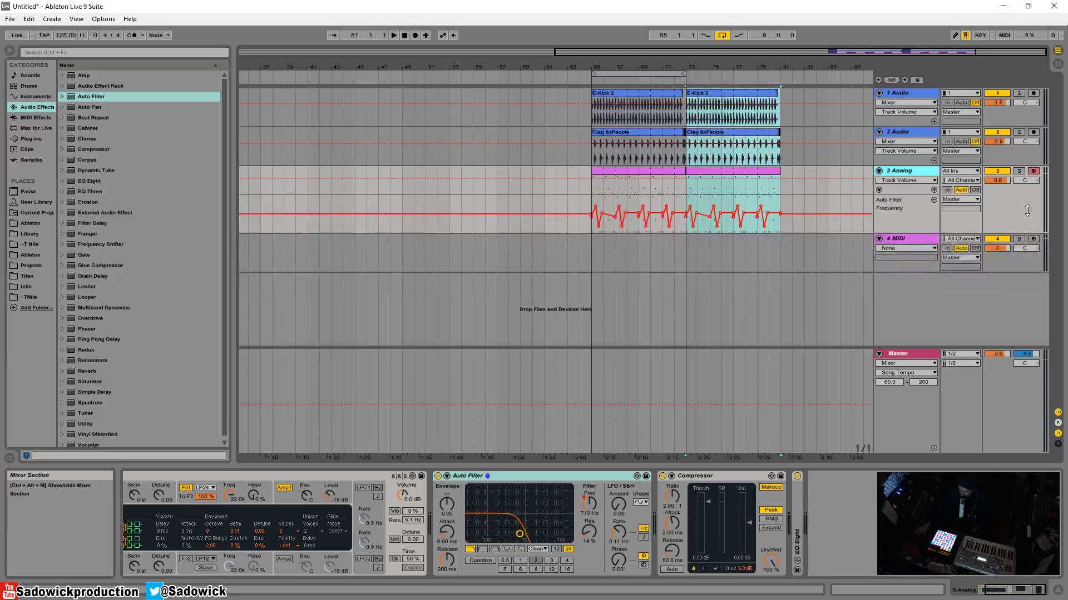